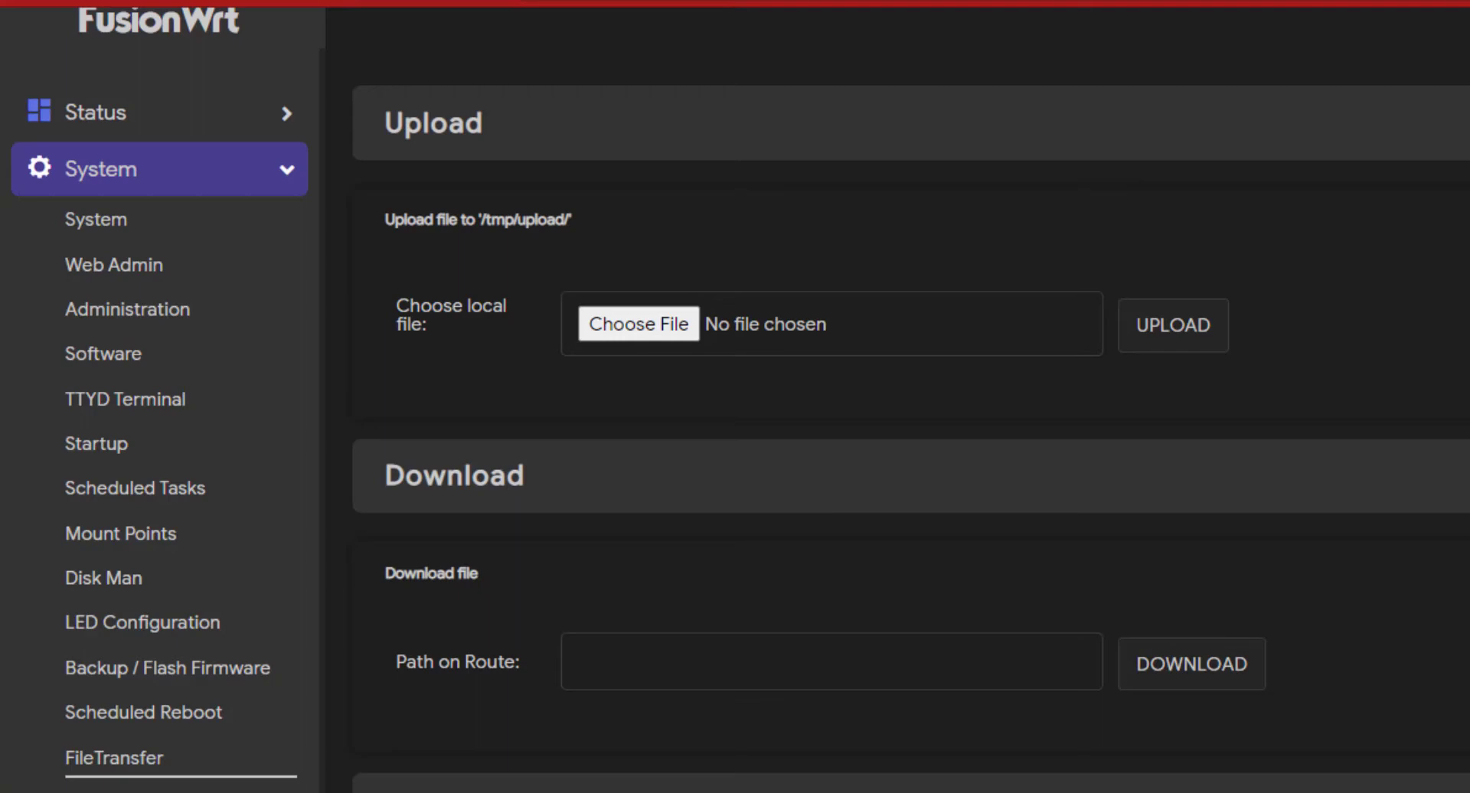
Go through the System section of the LuCI sidebar to the FileTransfer upload page
{"action": "left_click", "coordinate": [153, 781]}
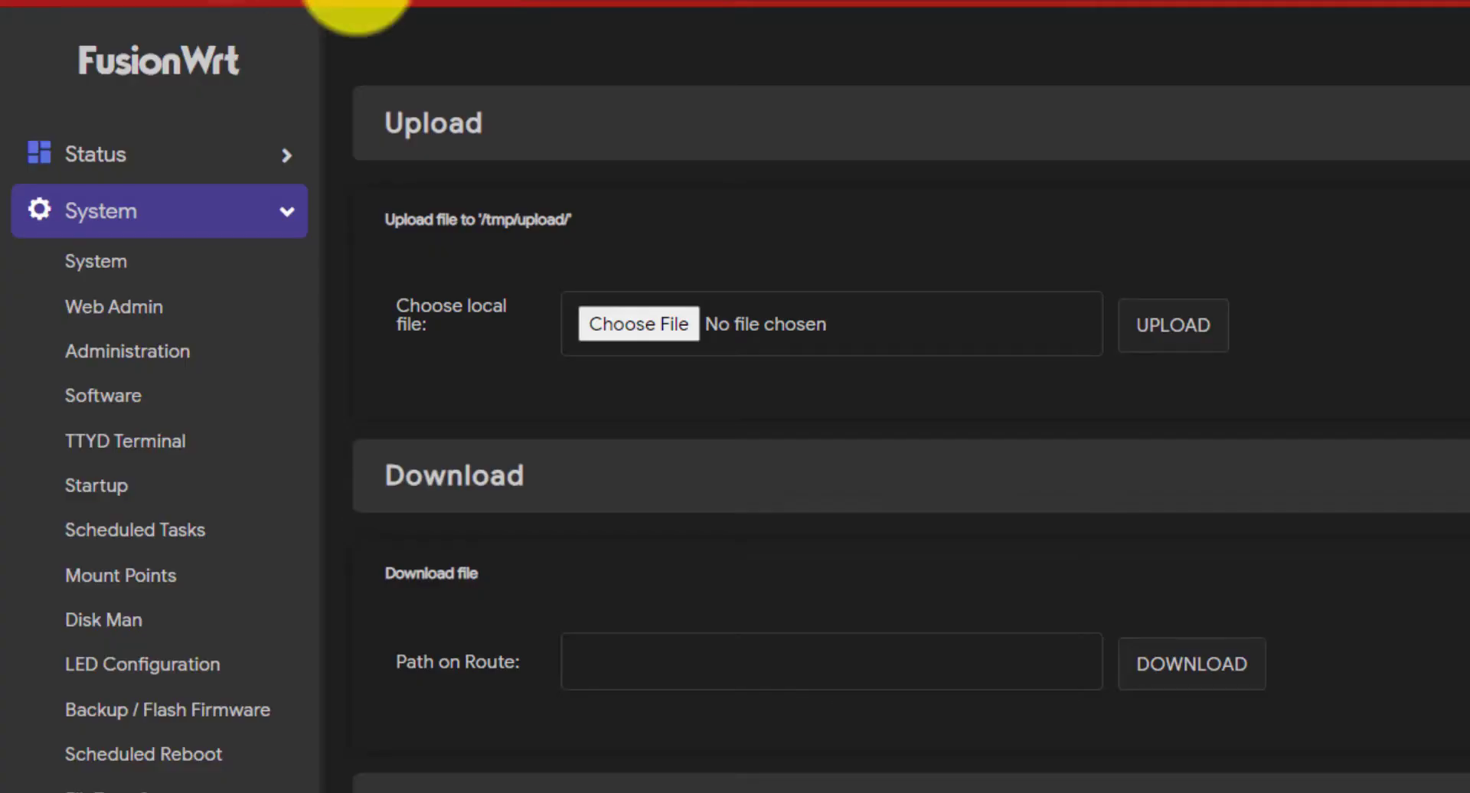
{"action": "left_click", "coordinate": [120, 275]}
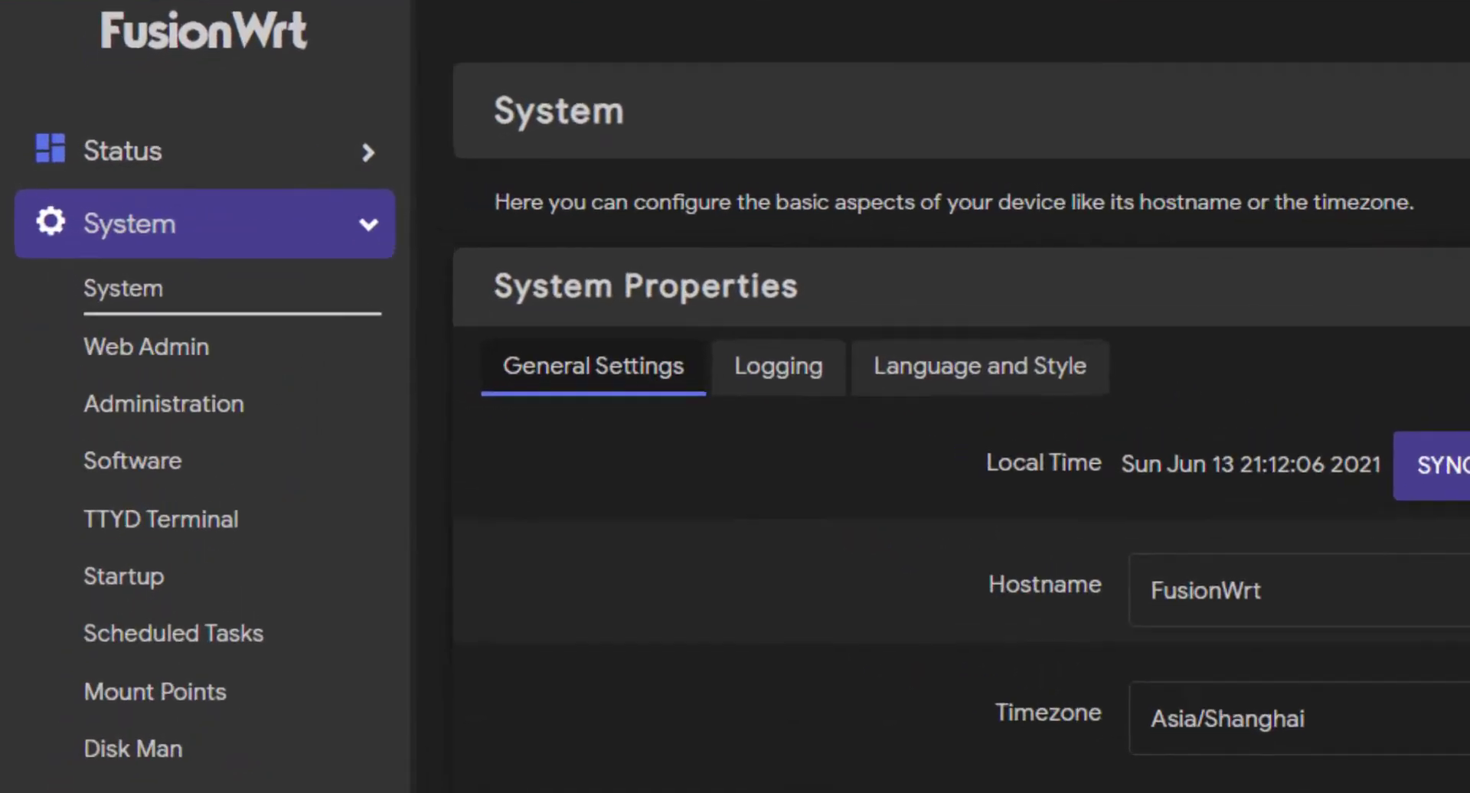
{"action": "left_click", "coordinate": [109, 665]}
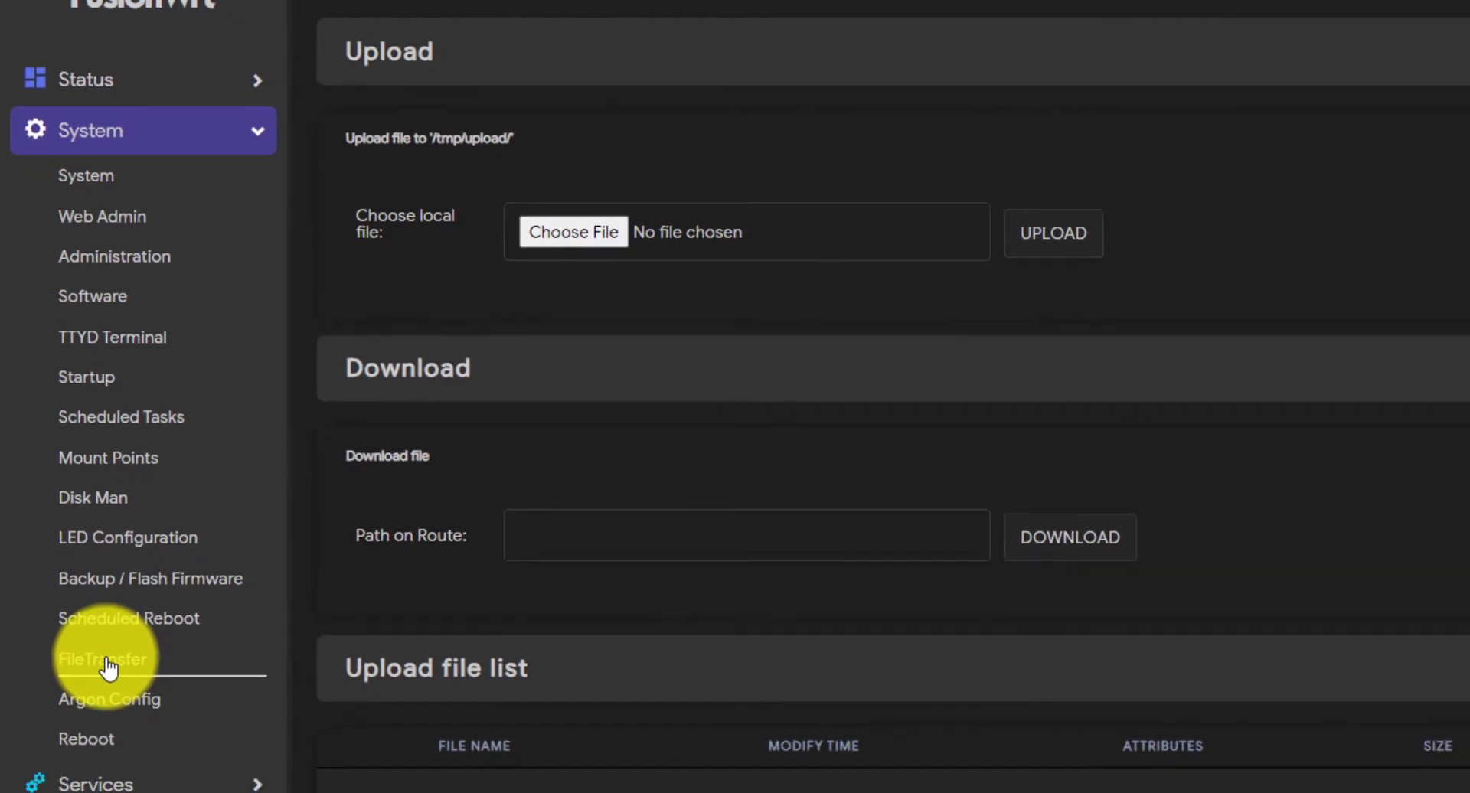
Upload luci-app-adguardhome_1.8-11_all.ipk (89.5 kB) to /tmp/upload and install the package
{"action": "left_click", "coordinate": [554, 227]}
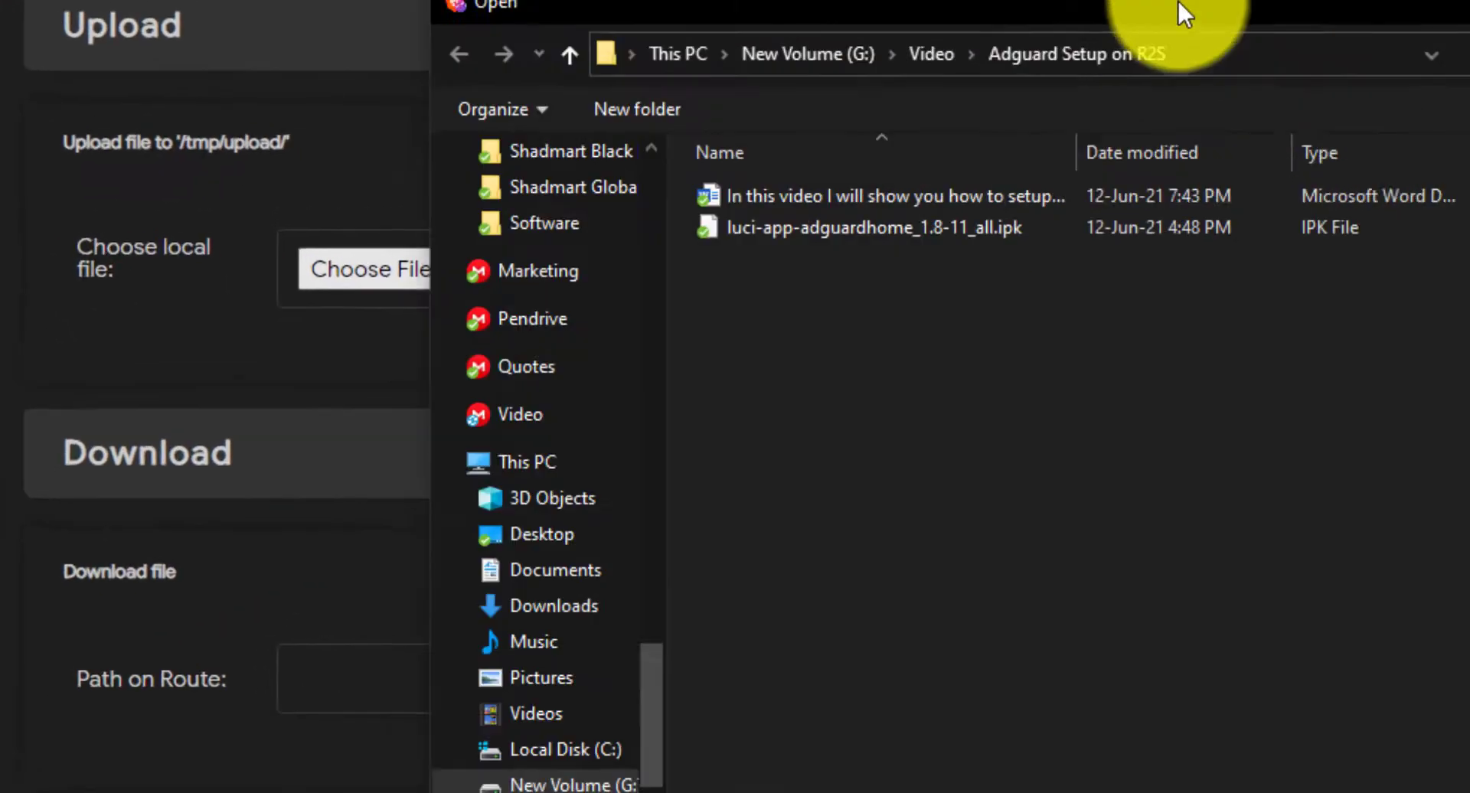
{"action": "left_click", "coordinate": [856, 234]}
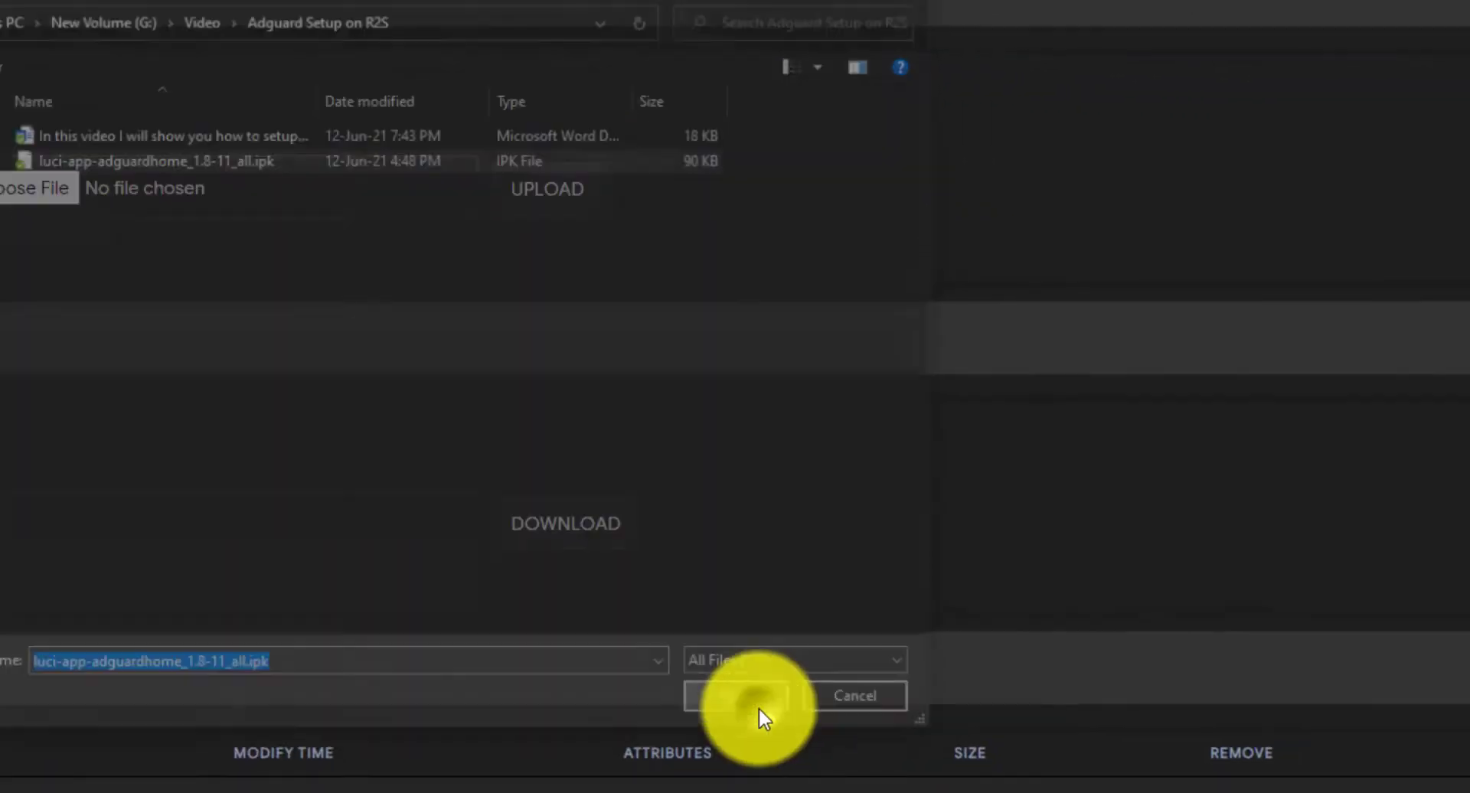
{"action": "left_click", "coordinate": [759, 703]}
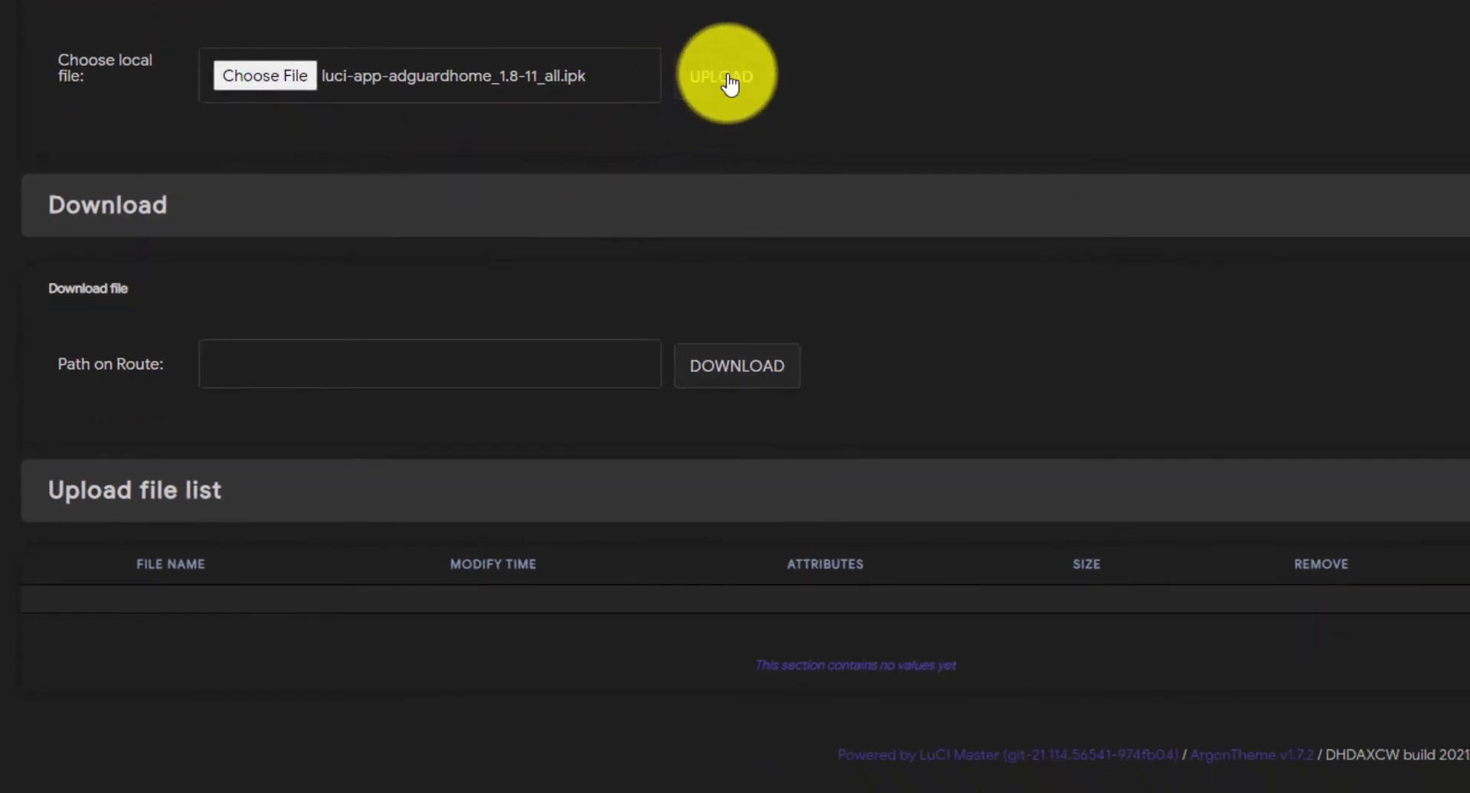
{"action": "left_click", "coordinate": [729, 83]}
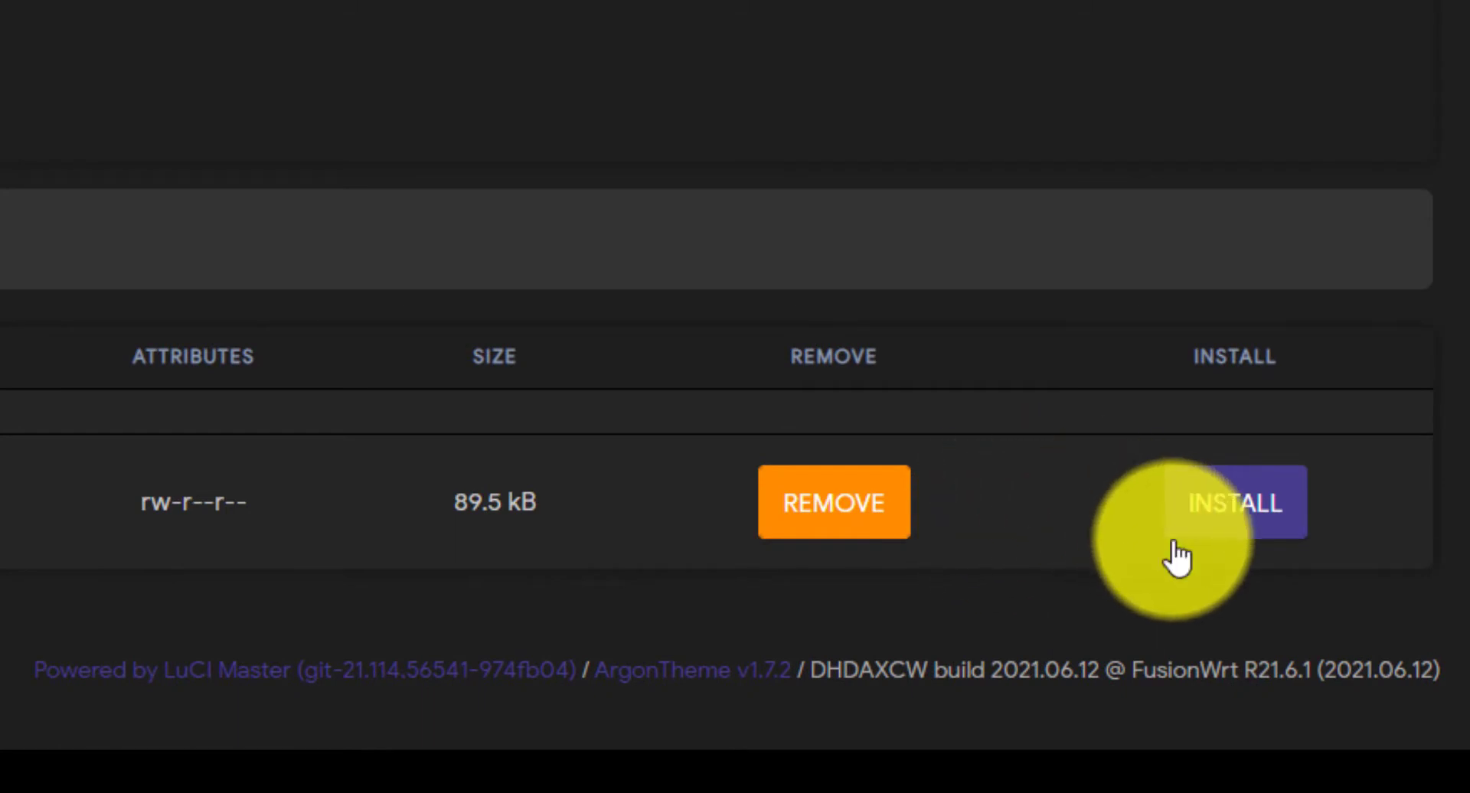
{"action": "left_click", "coordinate": [1239, 539]}
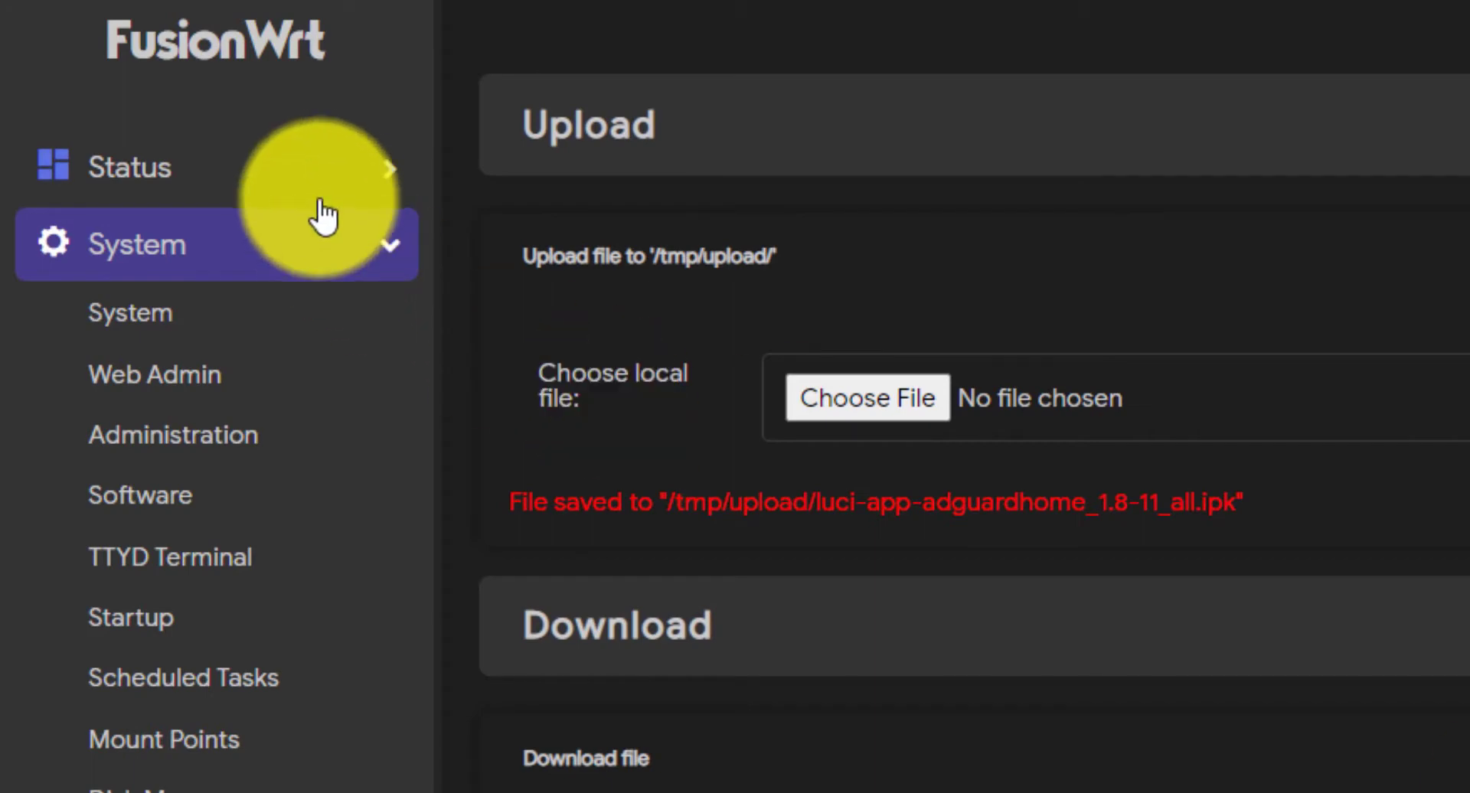
Navigate from the Status overview to the Services > AdGuard Home settings page
{"action": "left_click", "coordinate": [310, 176]}
{"action": "left_click", "coordinate": [141, 240]}
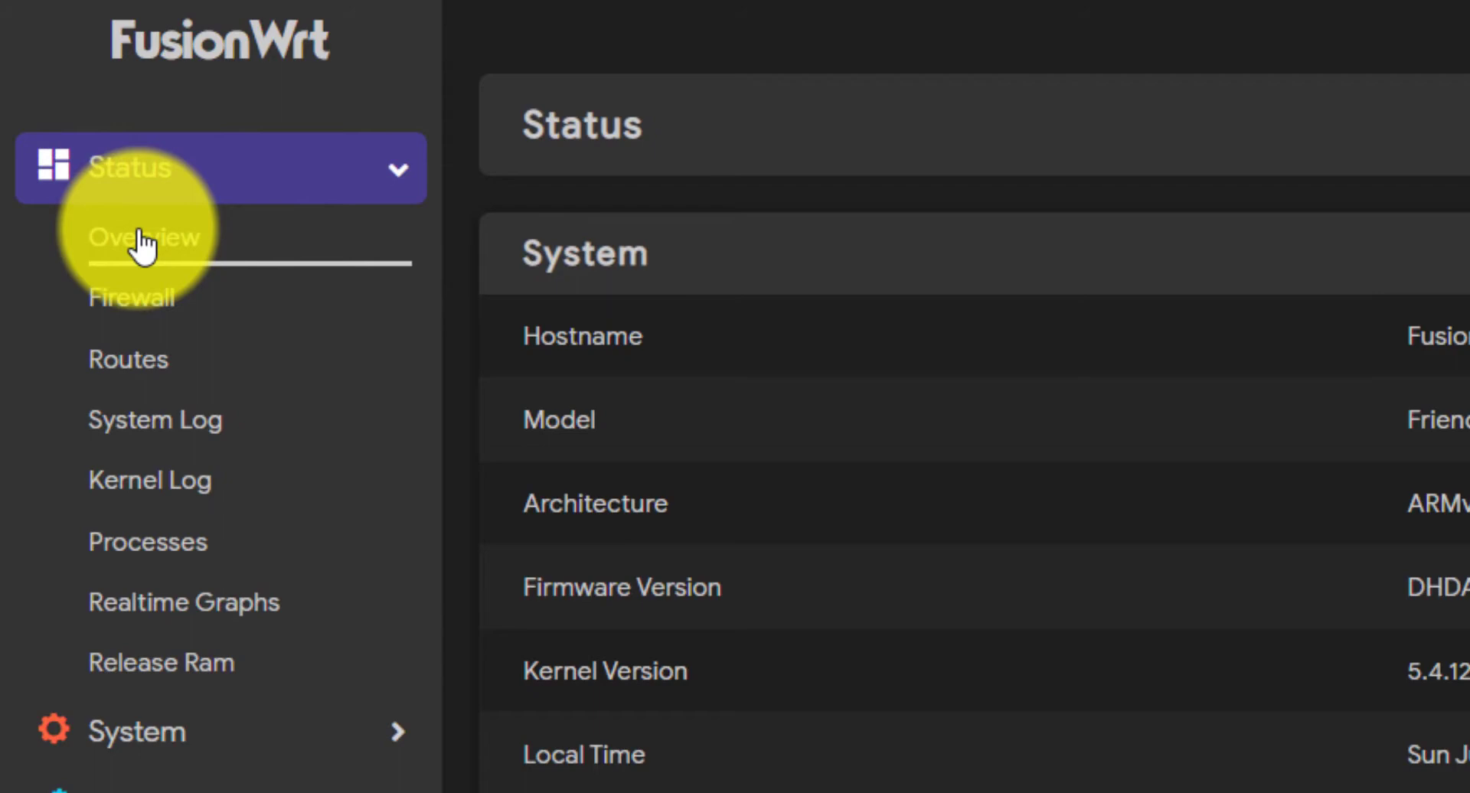
{"action": "scroll", "coordinate": [322, 610], "scroll_direction": "down", "scroll_amount": 5}
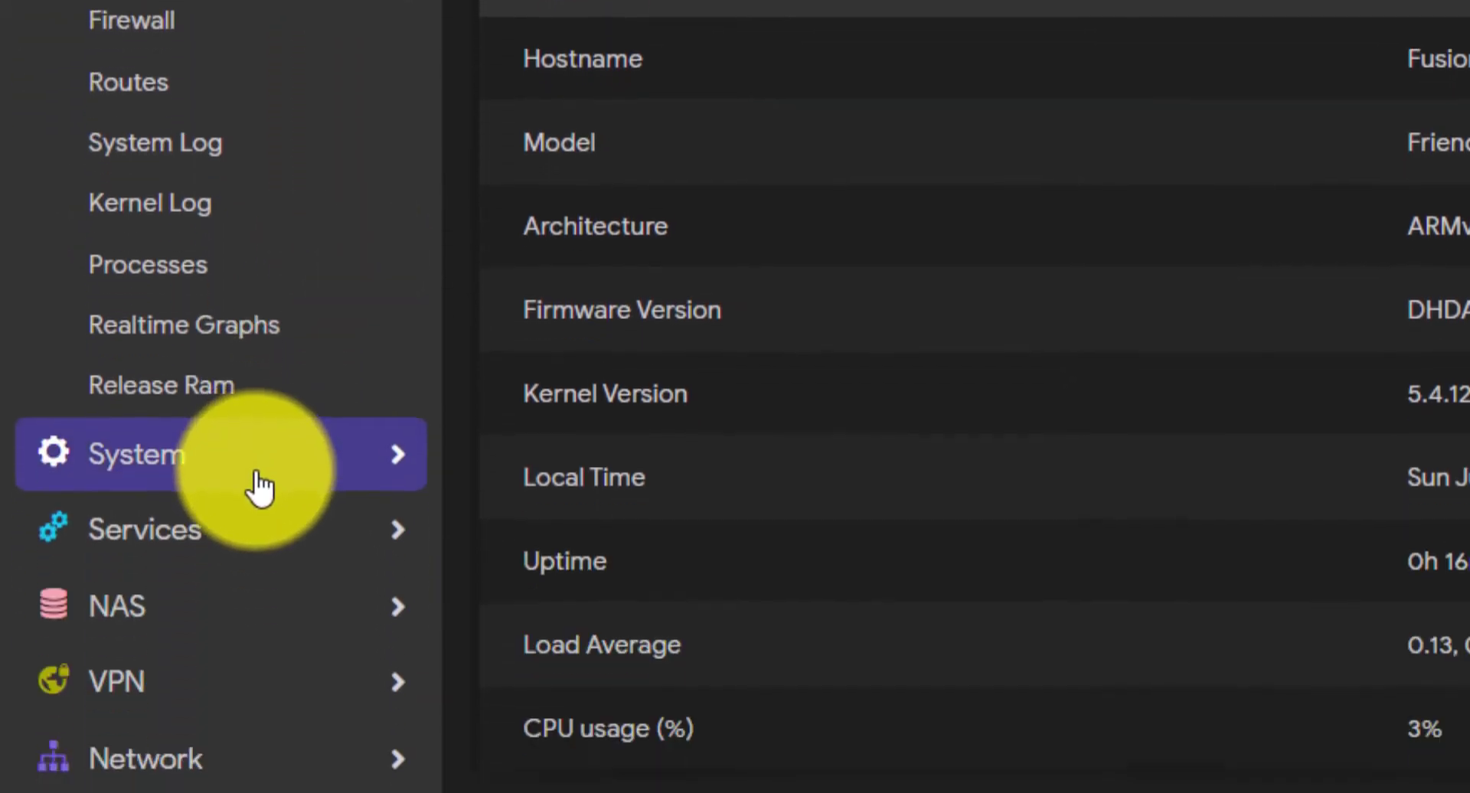
{"action": "left_click", "coordinate": [304, 455]}
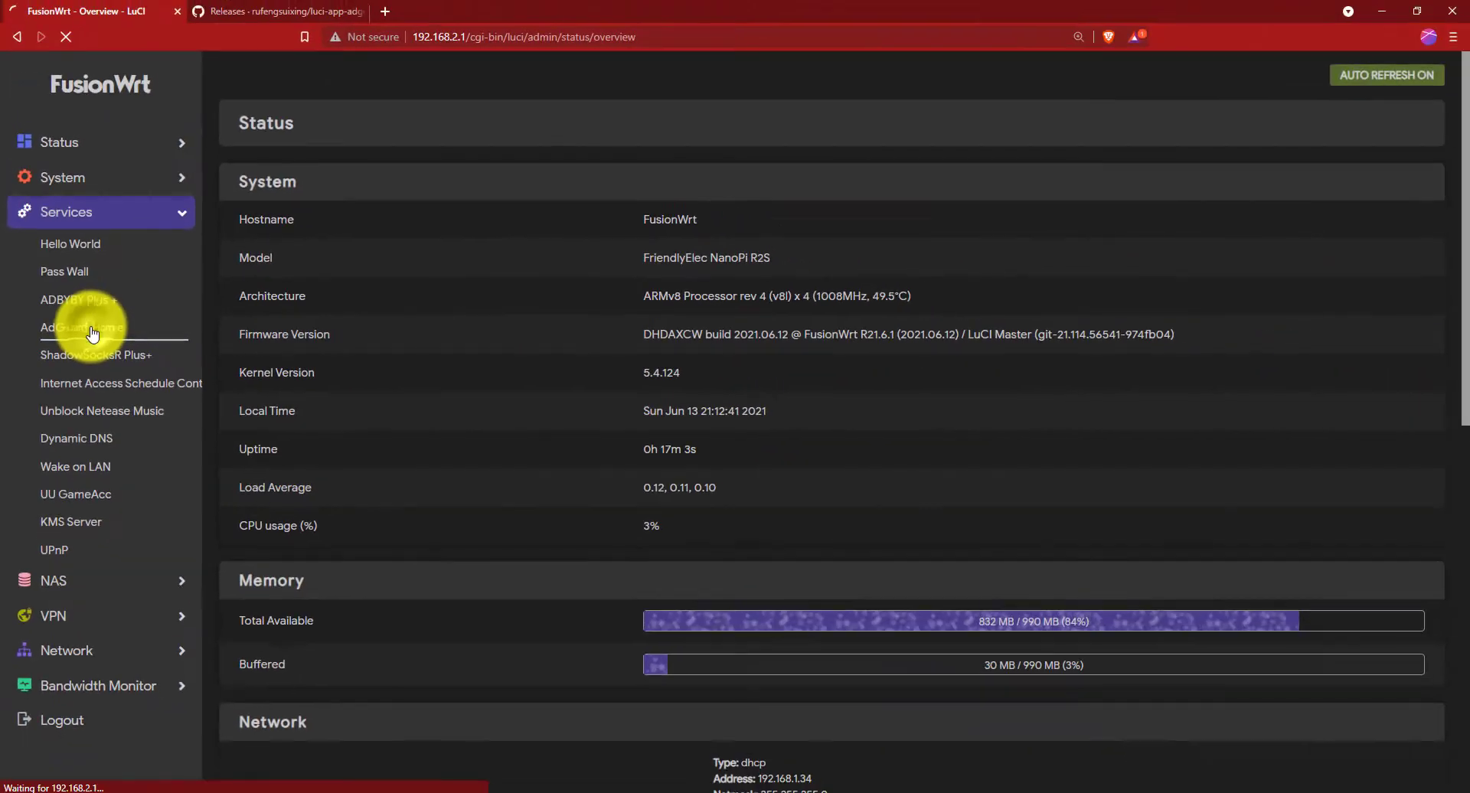
{"action": "left_click", "coordinate": [200, 349]}
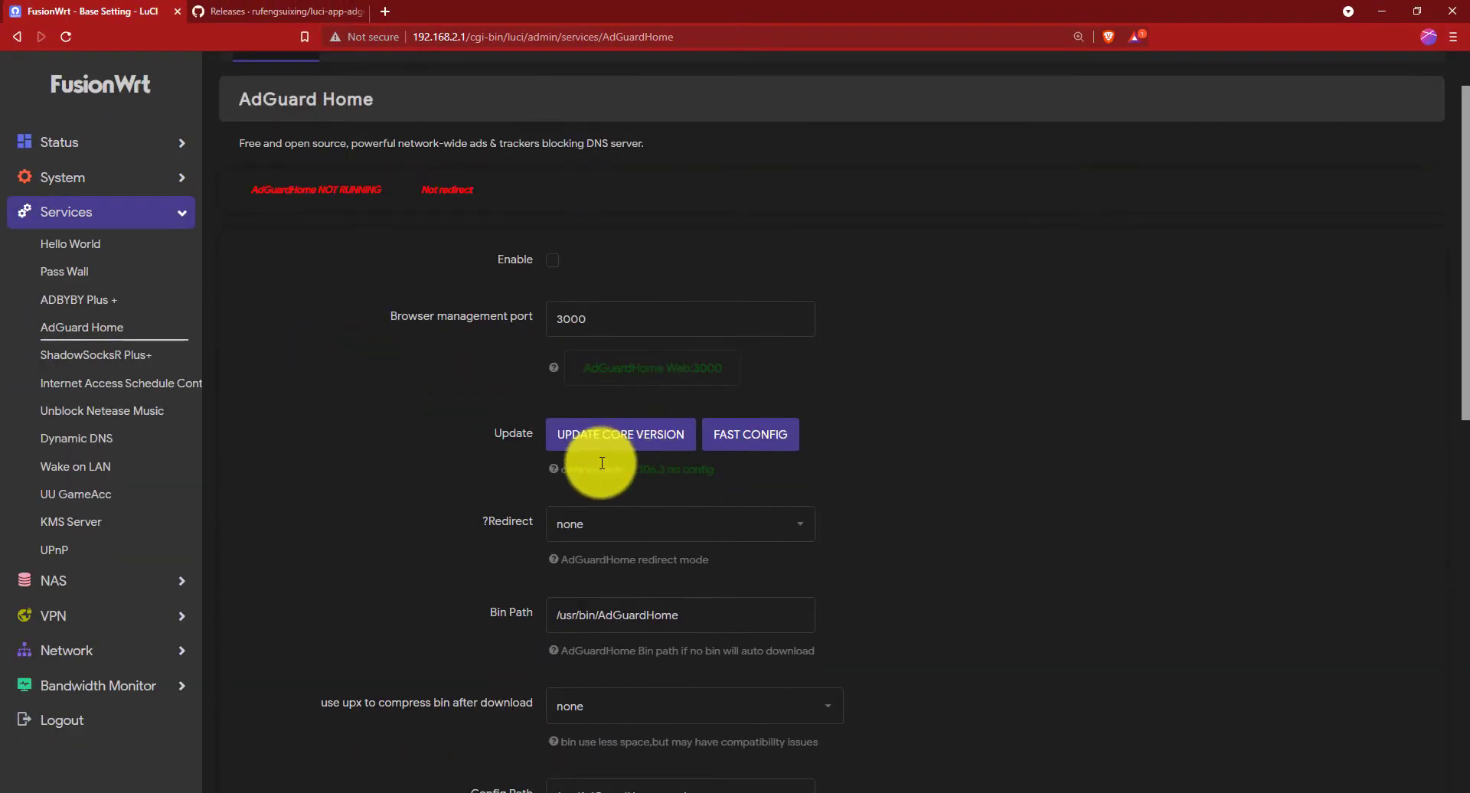
Change the binary path to /usr/bin/AdGuardHome1, enable the service, and save & apply
{"action": "left_click", "coordinate": [834, 524]}
{"action": "type", "text": "1"}
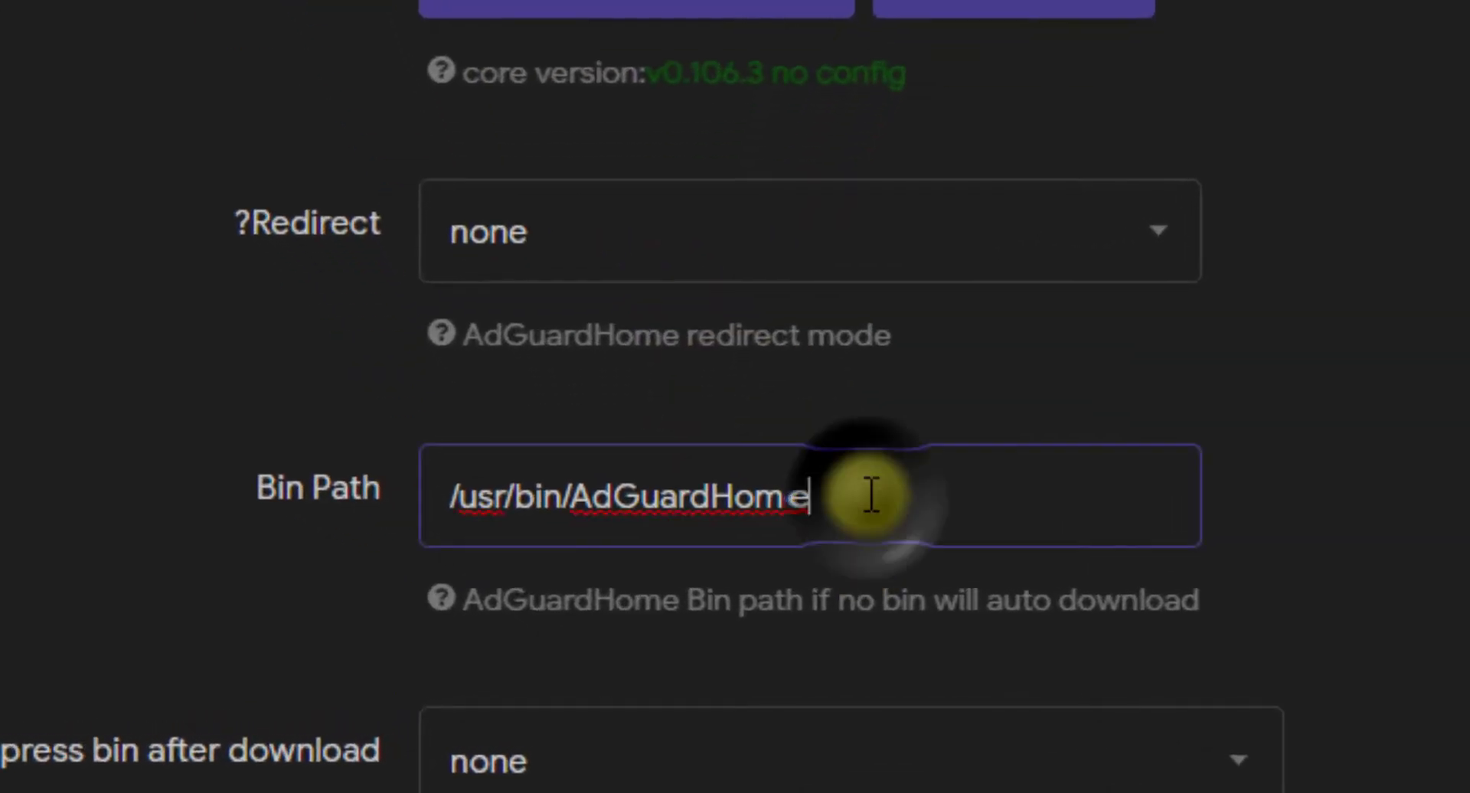
{"action": "scroll", "coordinate": [1460, 600], "scroll_direction": "down", "scroll_amount": 10}
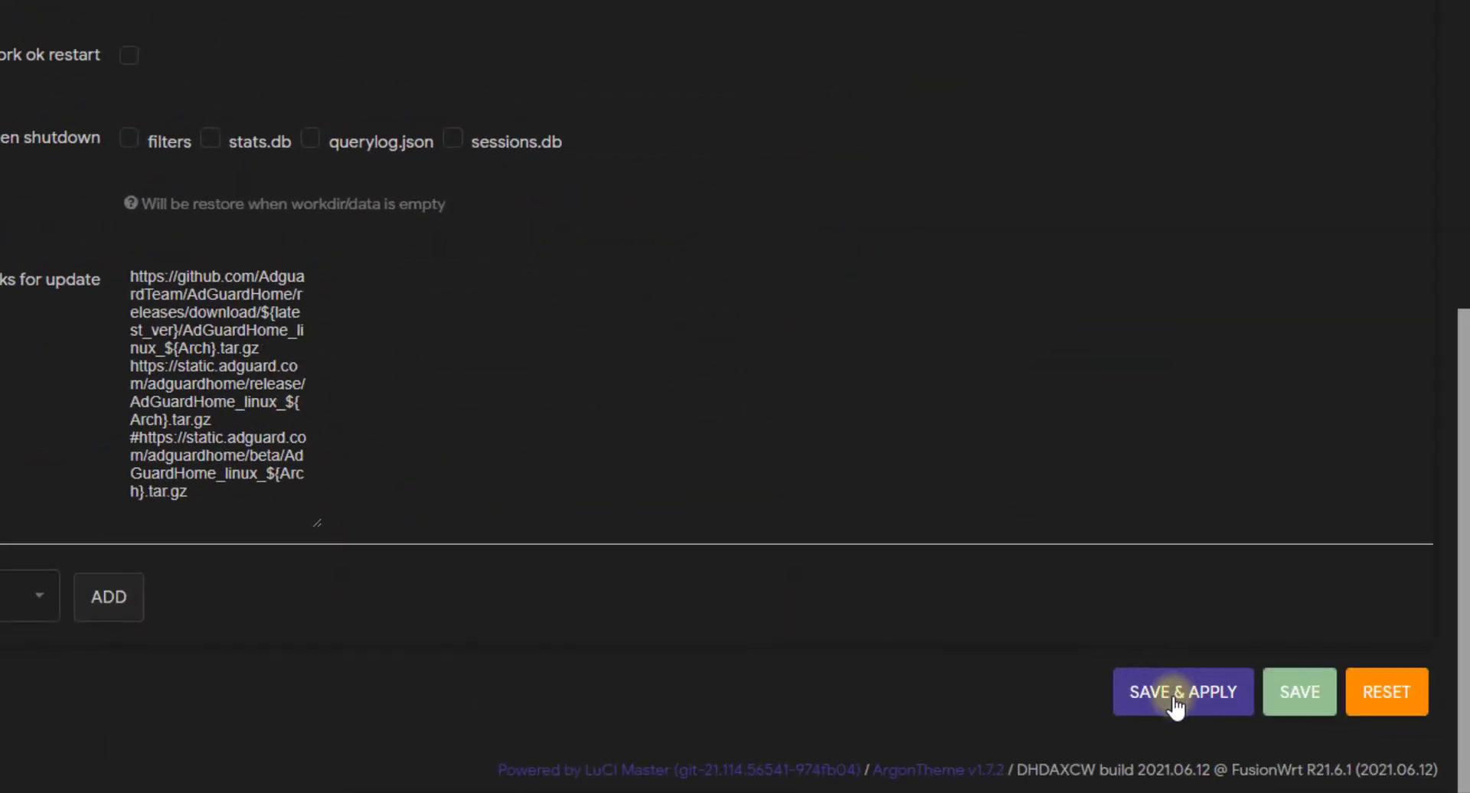
{"action": "left_click", "coordinate": [1164, 690]}
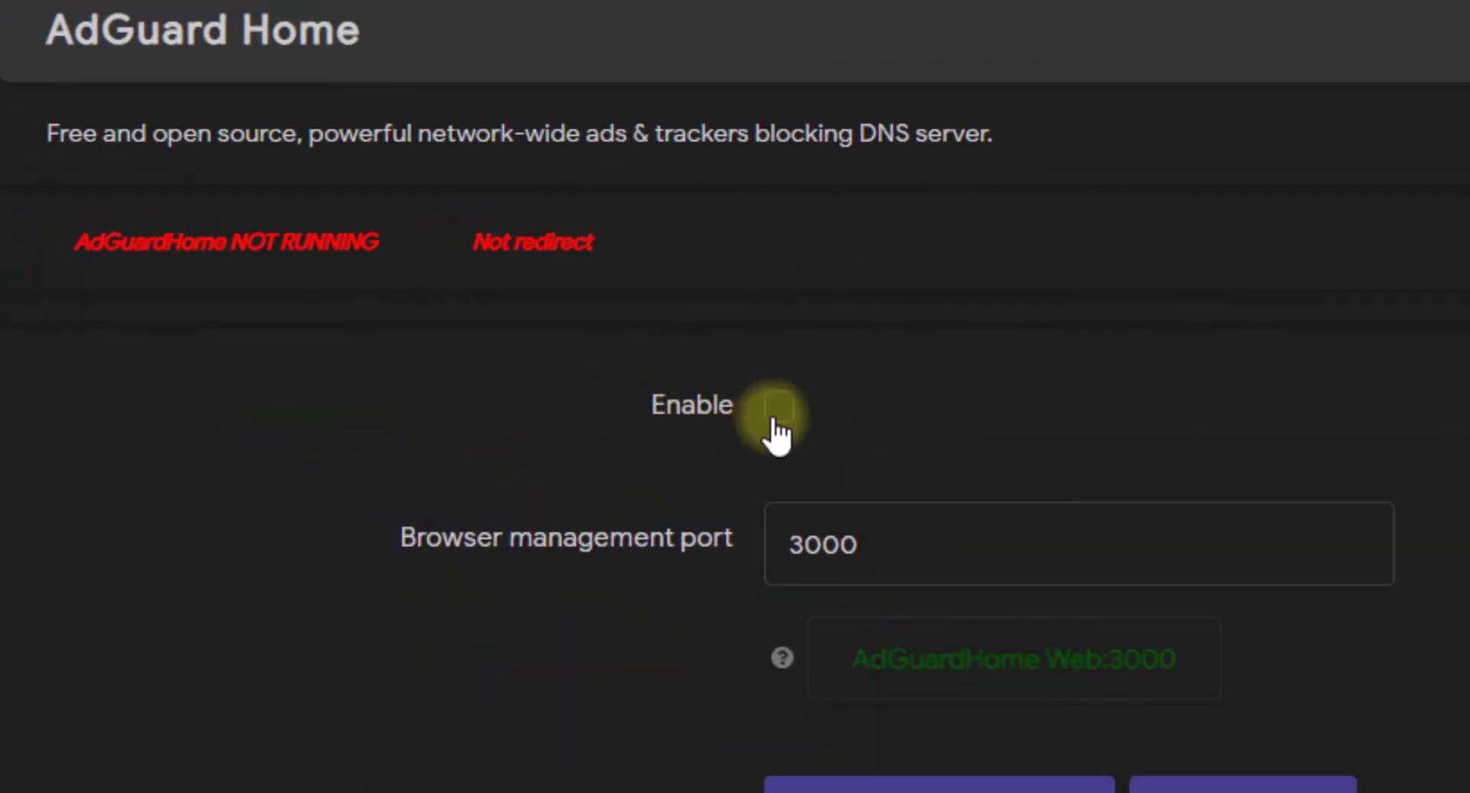
{"action": "left_click", "coordinate": [775, 421]}
{"action": "scroll", "coordinate": [1435, 696], "scroll_direction": "down", "scroll_amount": 10}
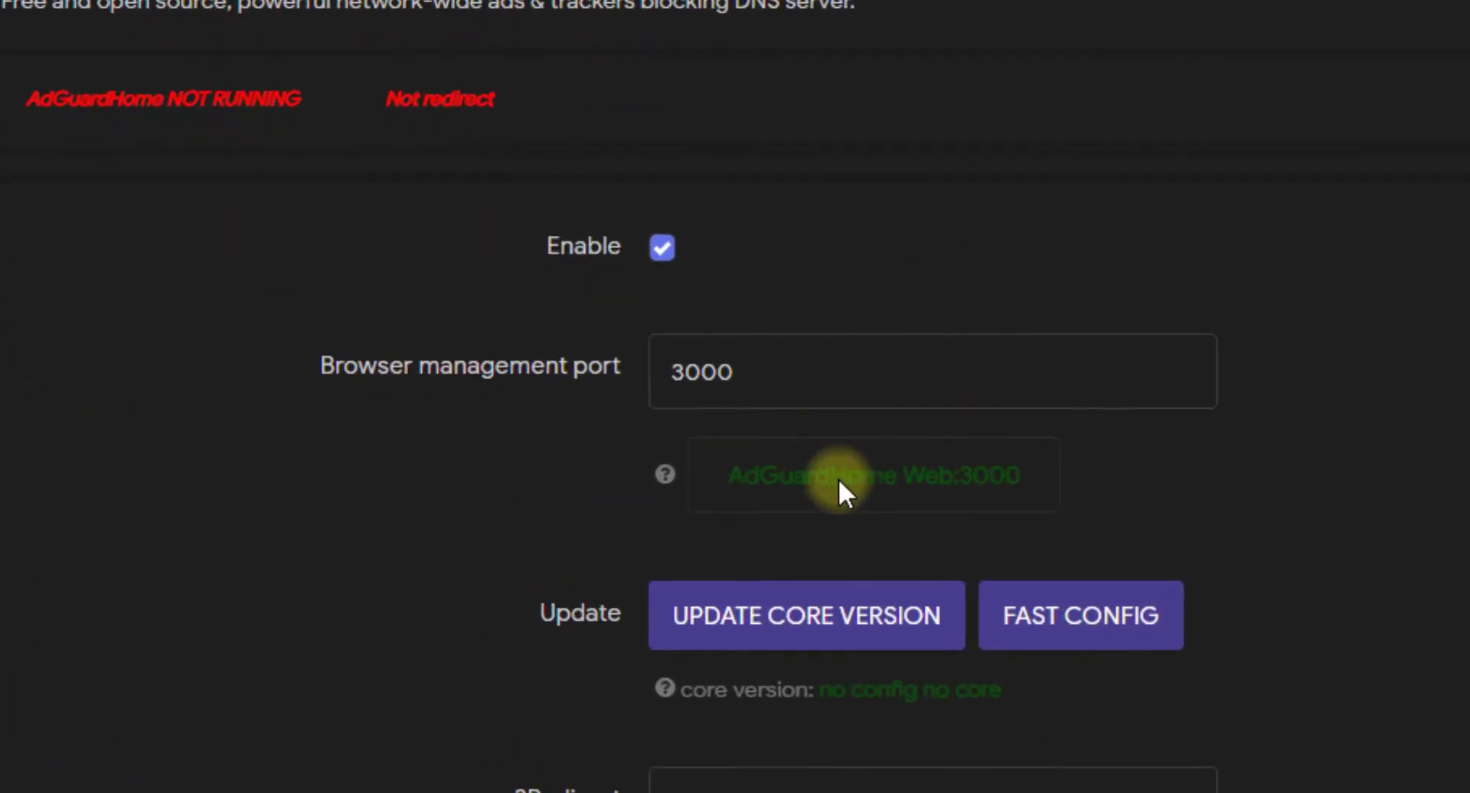
Launch the Web:3000 setup wizard and set admin port 8080 and DNS port 5350
{"action": "left_click", "coordinate": [846, 475]}
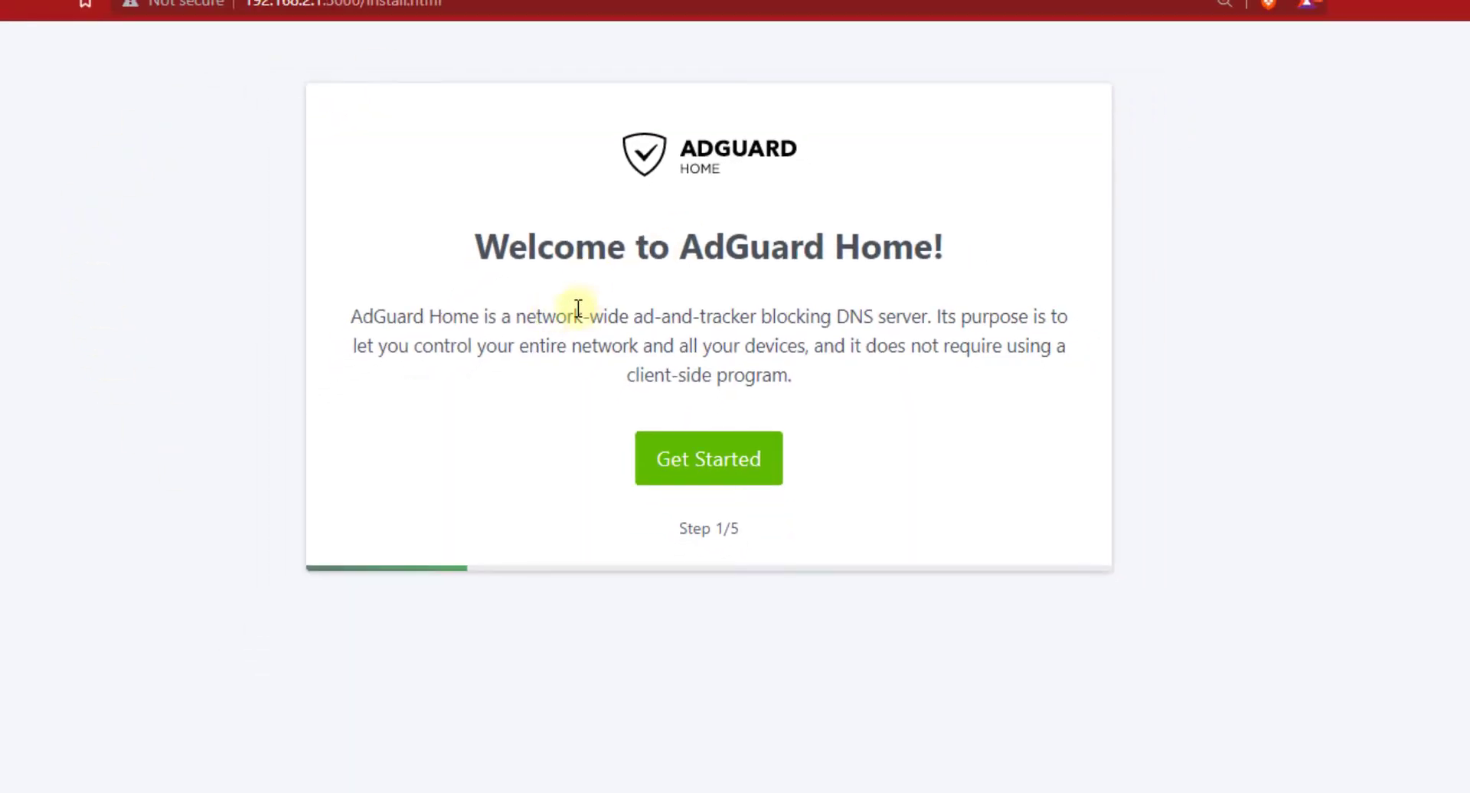
{"action": "left_click", "coordinate": [709, 458]}
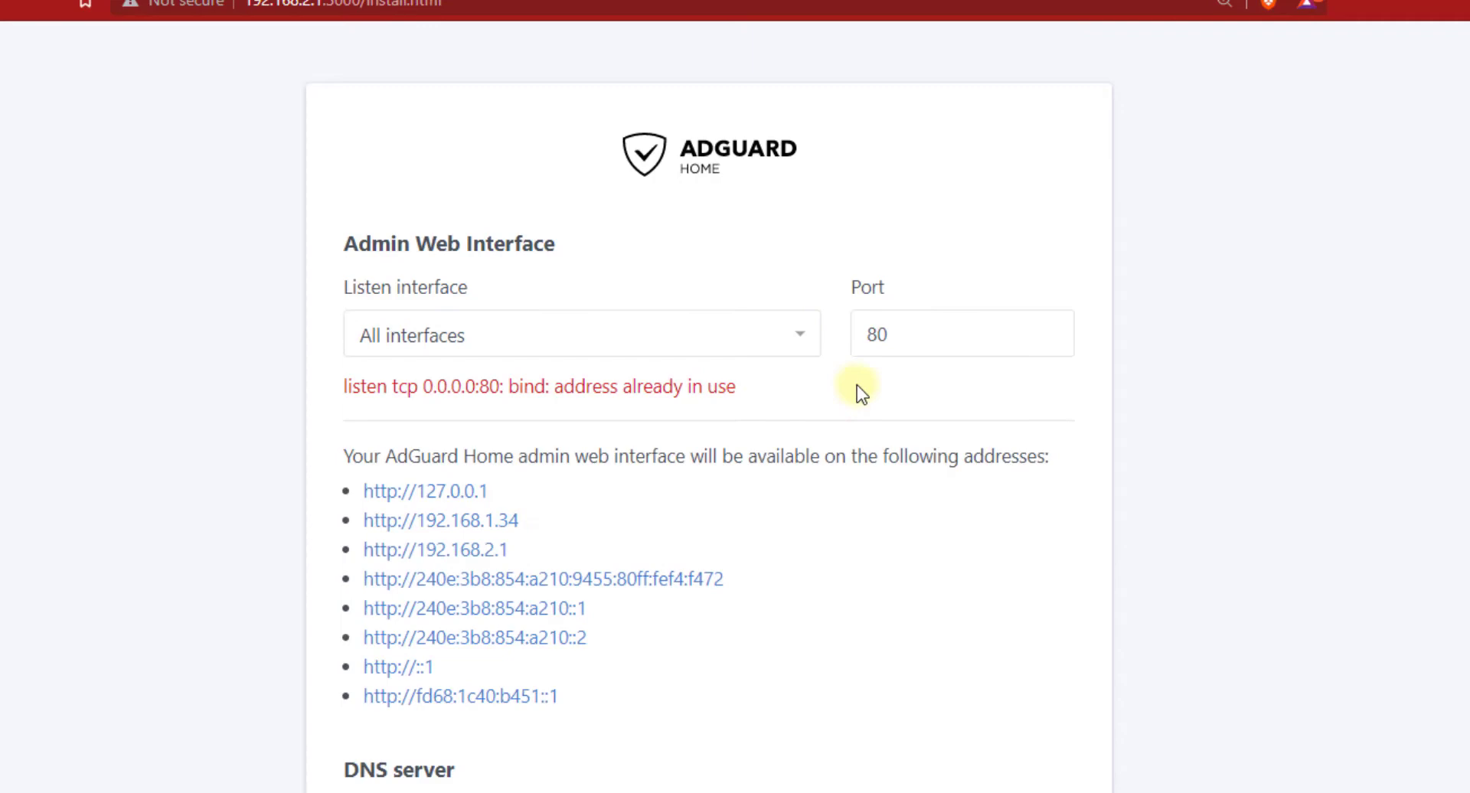
{"action": "type", "text": "80"}
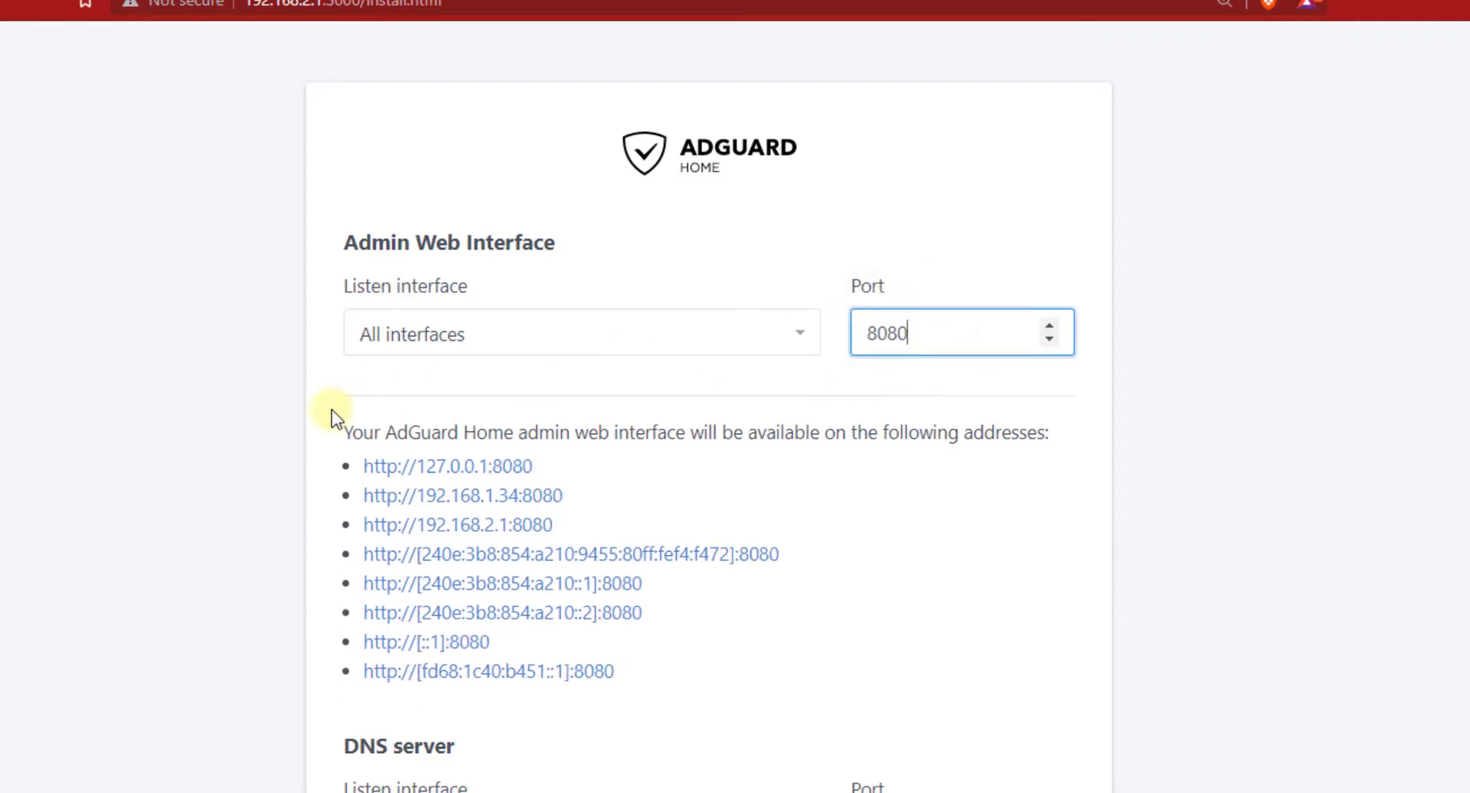
{"action": "scroll", "coordinate": [554, 710], "scroll_direction": "down", "scroll_amount": 5}
{"action": "scroll", "coordinate": [585, 582], "scroll_direction": "down", "scroll_amount": 3}
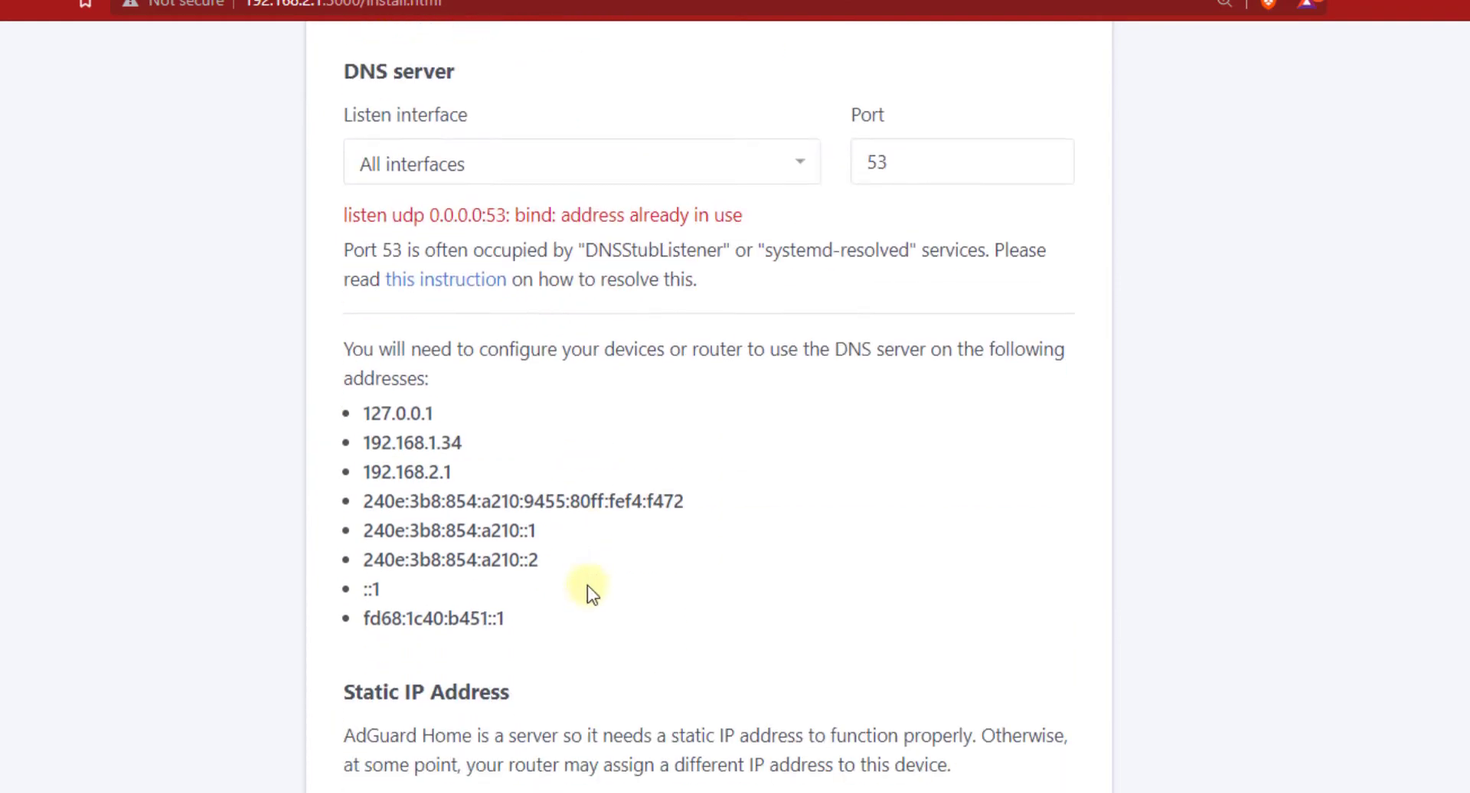
{"action": "scroll", "coordinate": [585, 459], "scroll_direction": "up", "scroll_amount": 3}
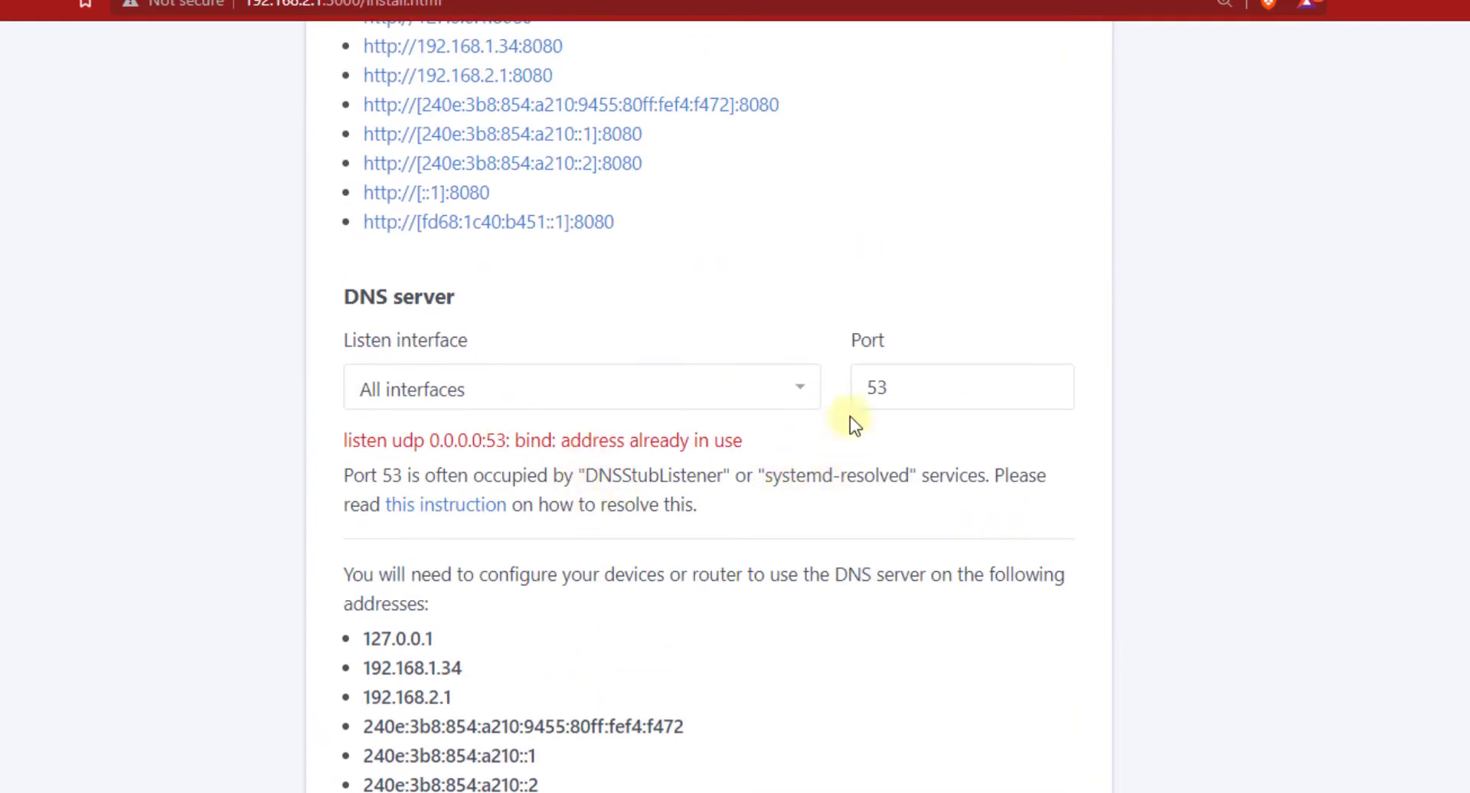
{"action": "type", "text": "50"}
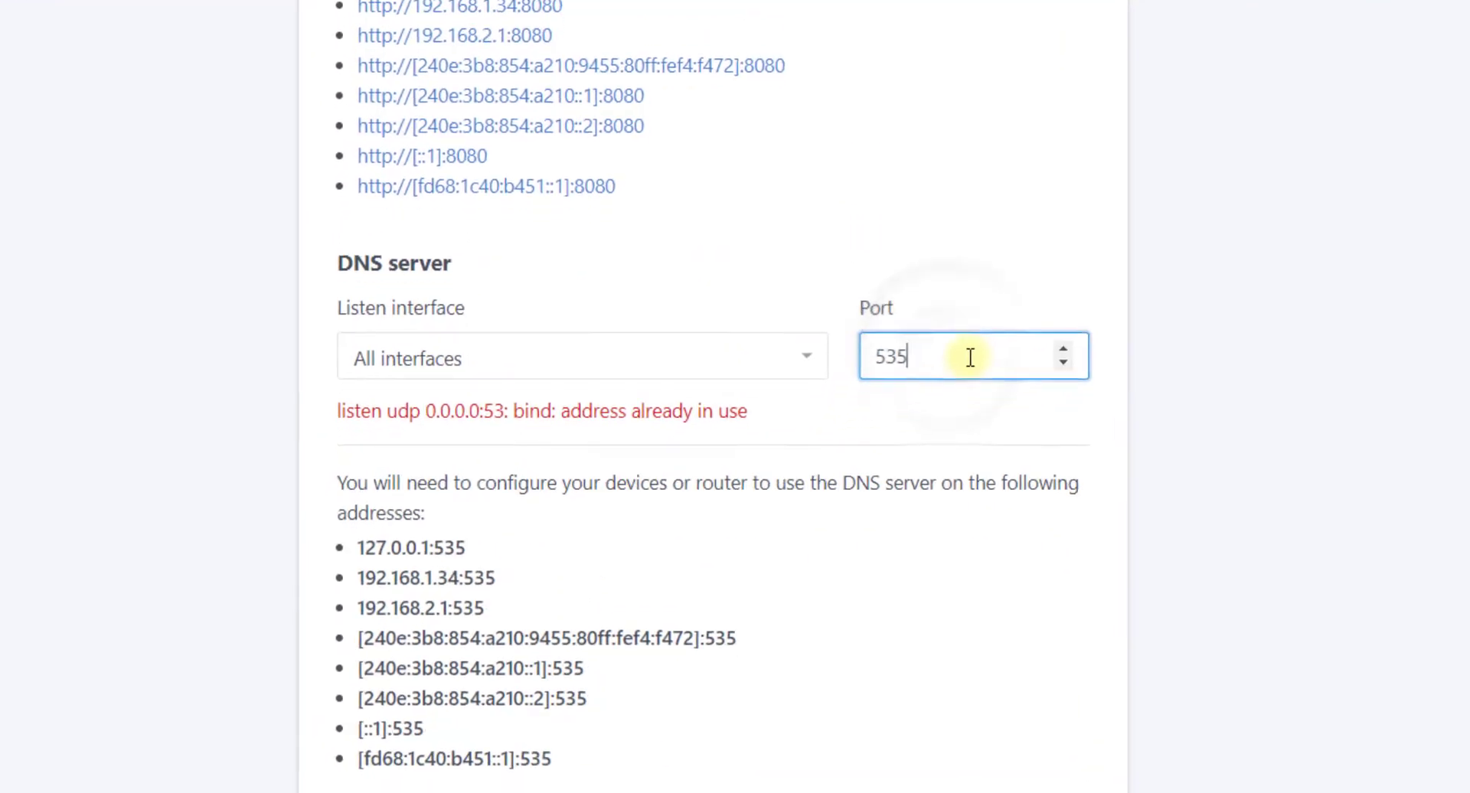
{"action": "scroll", "coordinate": [1192, 379], "scroll_direction": "down", "scroll_amount": 4}
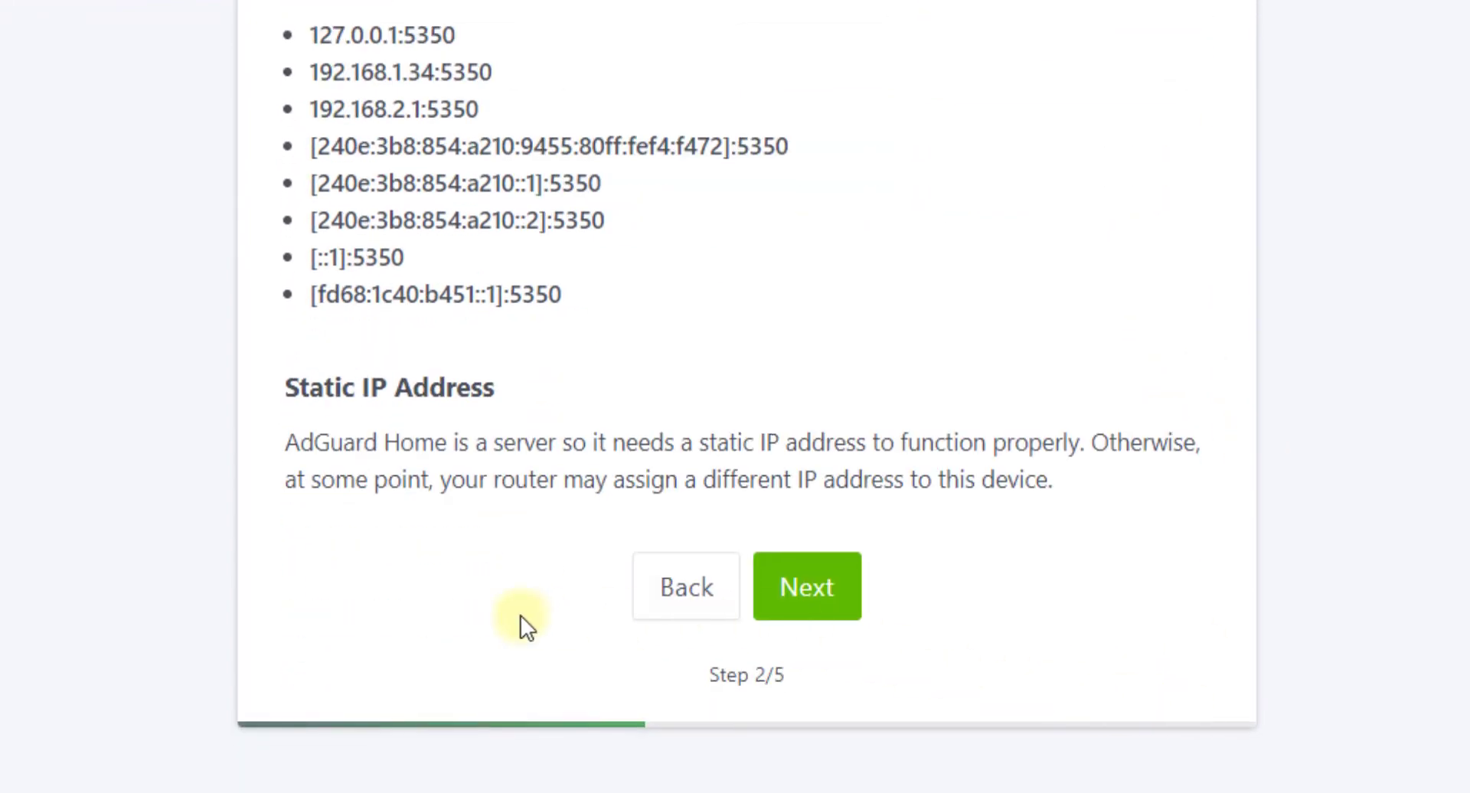
{"action": "left_click", "coordinate": [796, 605]}
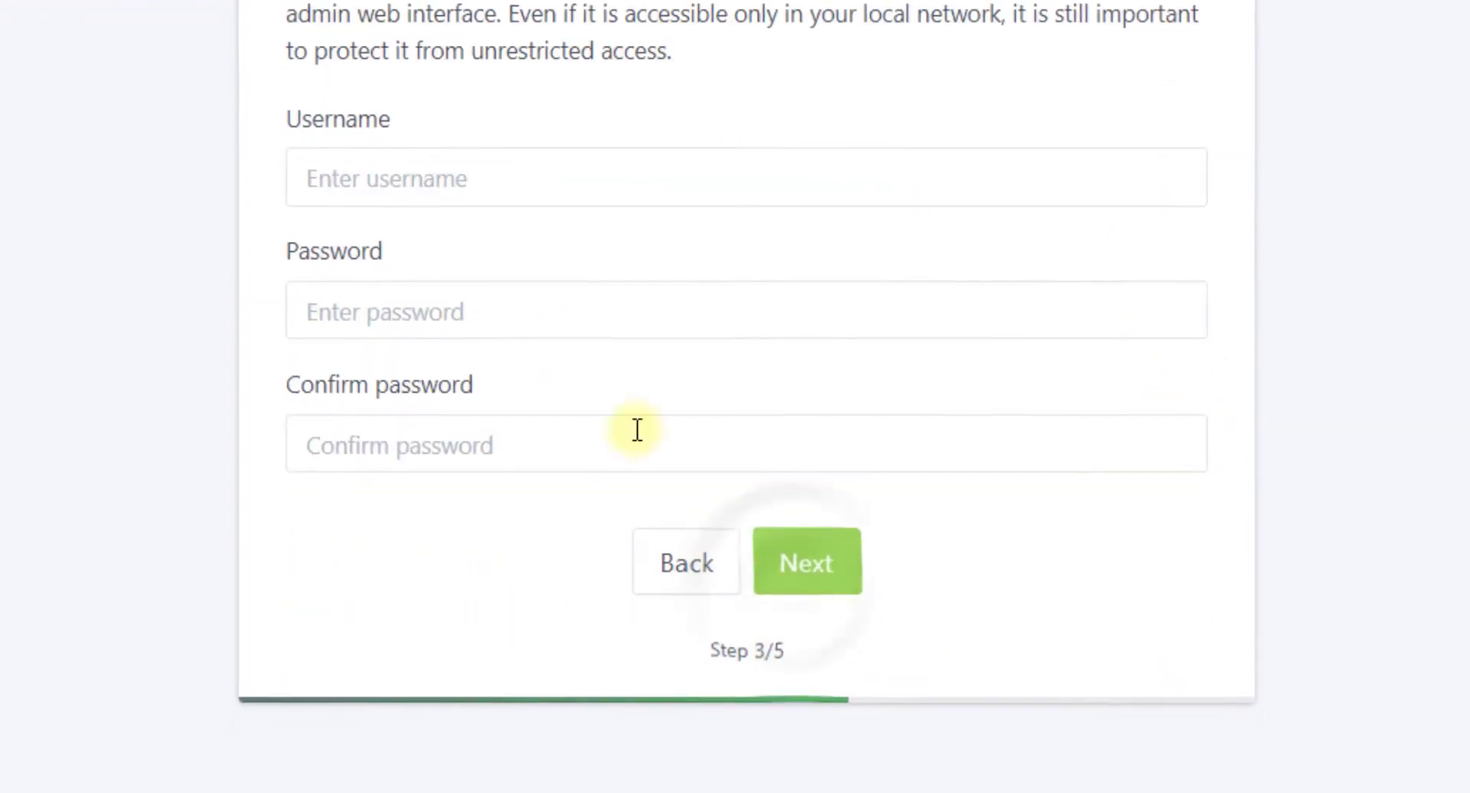
Create the admin account with a username and password, then finish the wizard to the dashboard
{"action": "left_click", "coordinate": [410, 171]}
{"action": "left_click", "coordinate": [411, 243]}
{"action": "left_click", "coordinate": [475, 310]}
{"action": "left_click", "coordinate": [437, 459]}
{"action": "key", "text": "ctrl+v"}
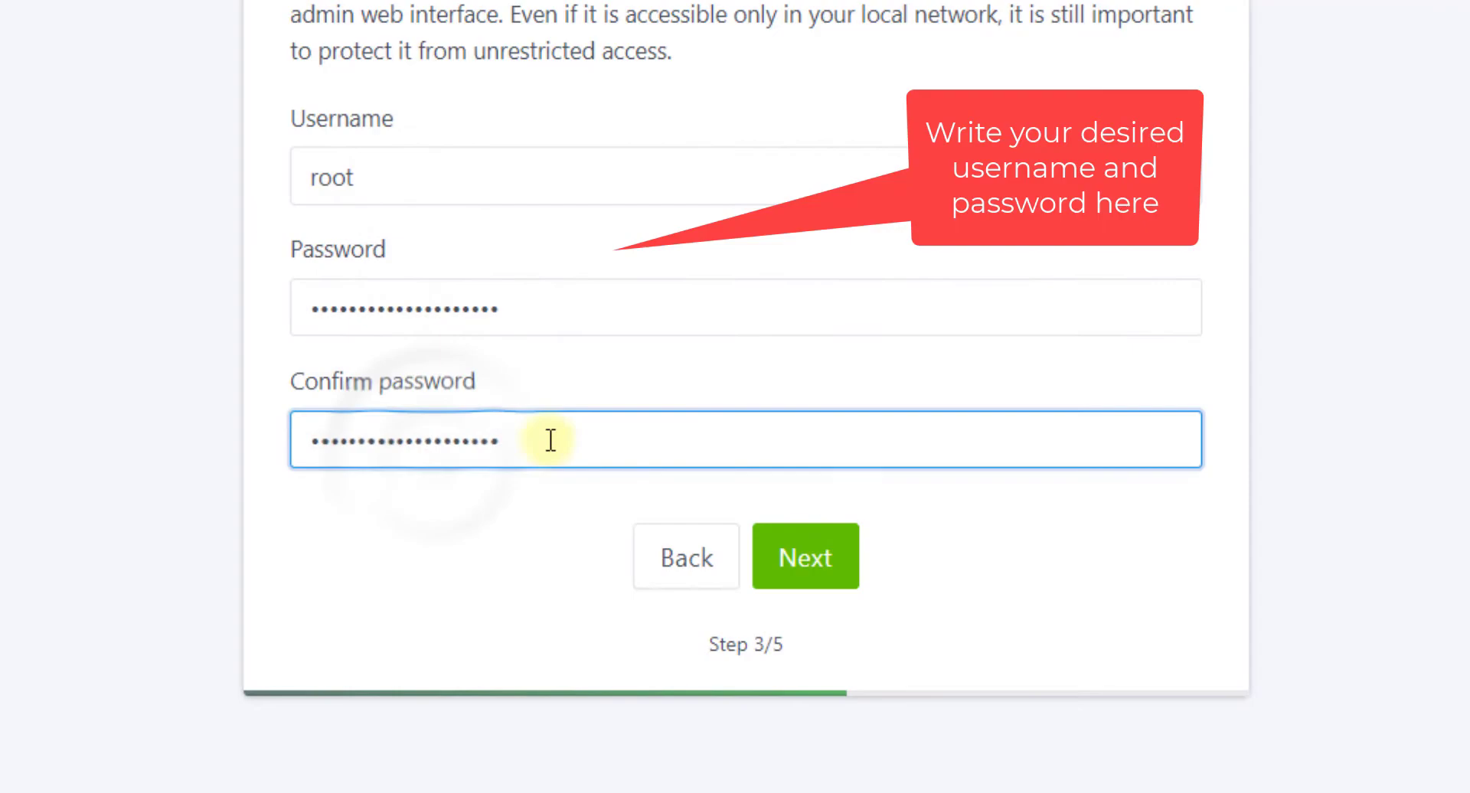
{"action": "left_click", "coordinate": [829, 565]}
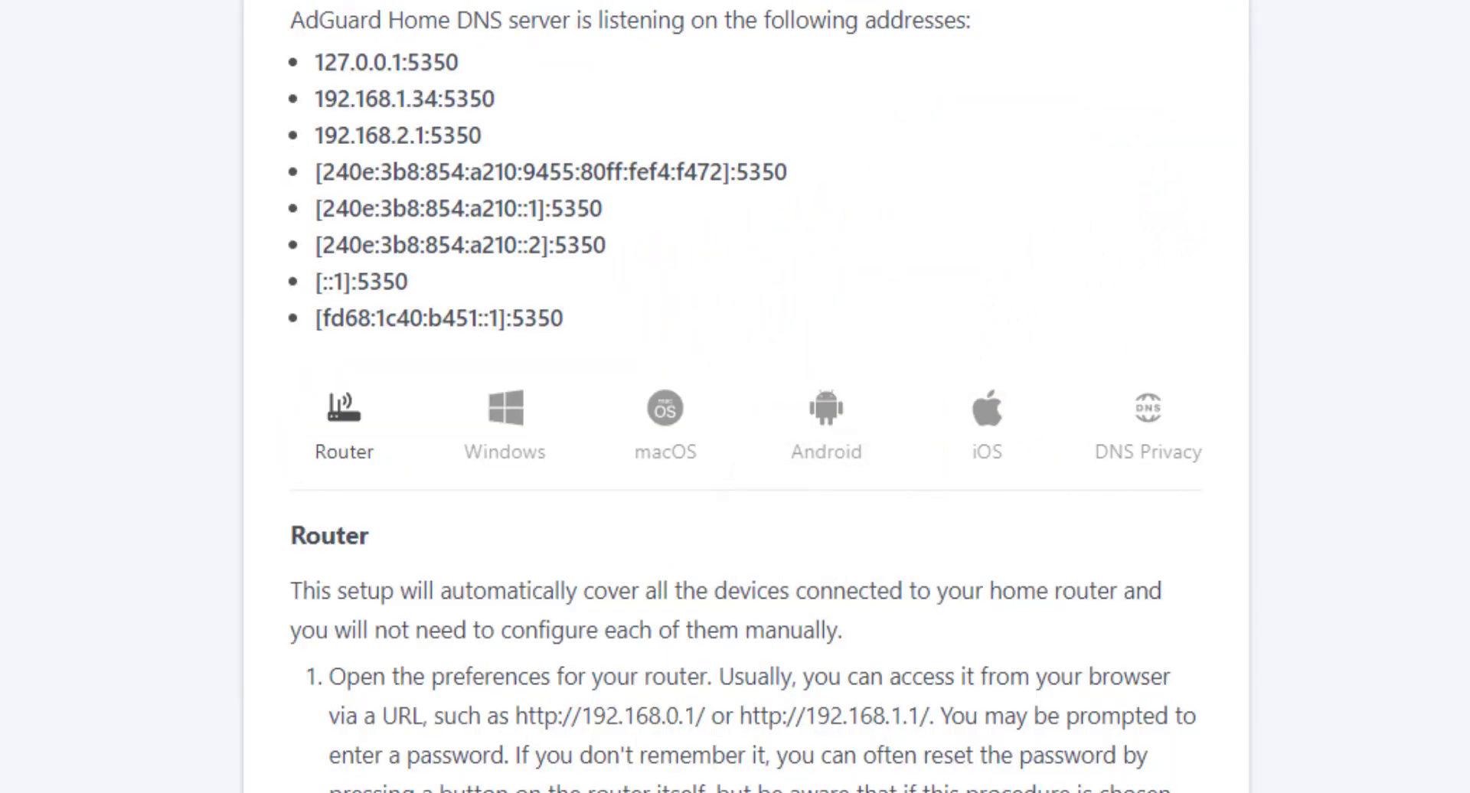
{"action": "scroll", "coordinate": [736, 536], "scroll_direction": "down", "scroll_amount": 5}
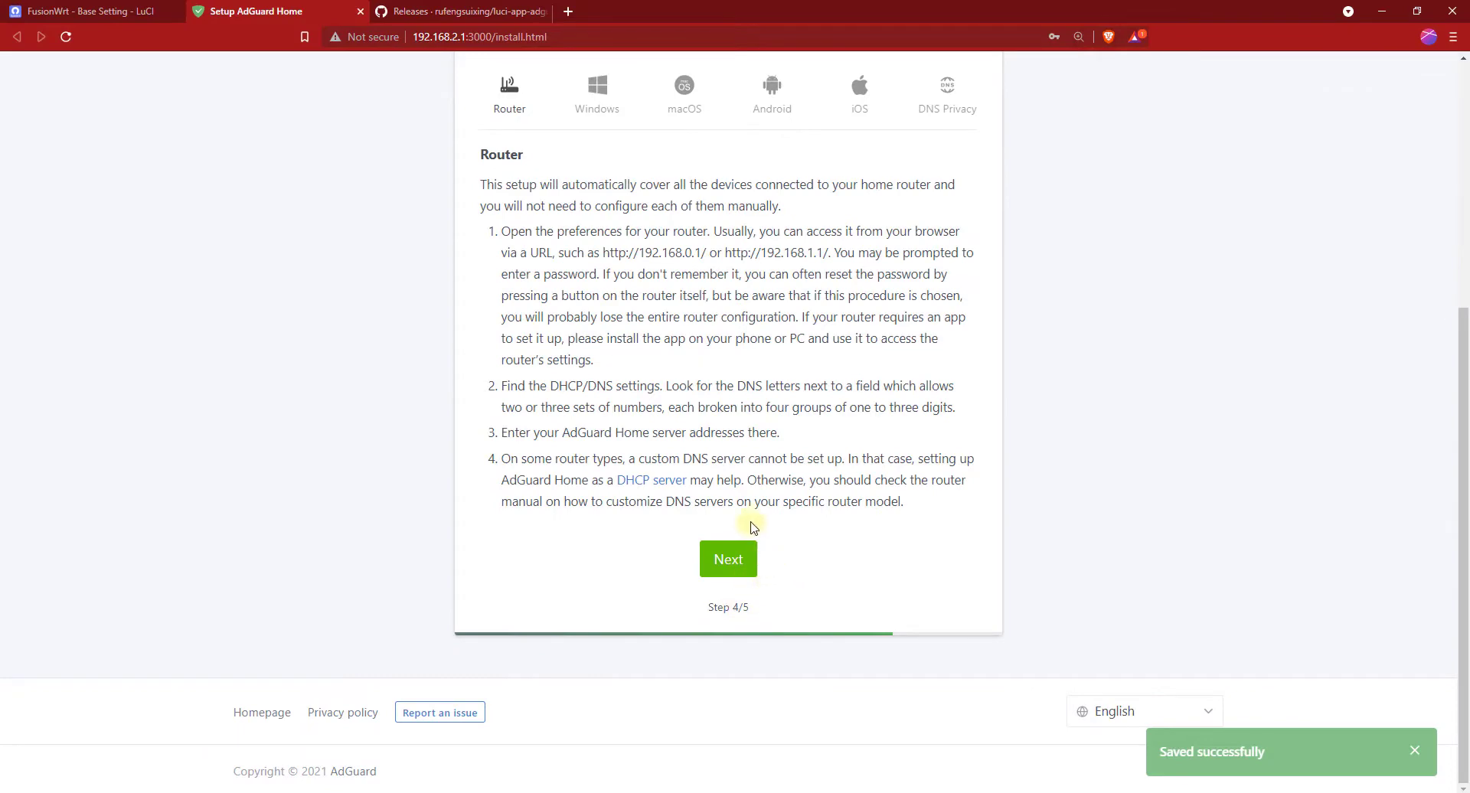
{"action": "left_click", "coordinate": [718, 549]}
{"action": "left_click", "coordinate": [684, 313]}
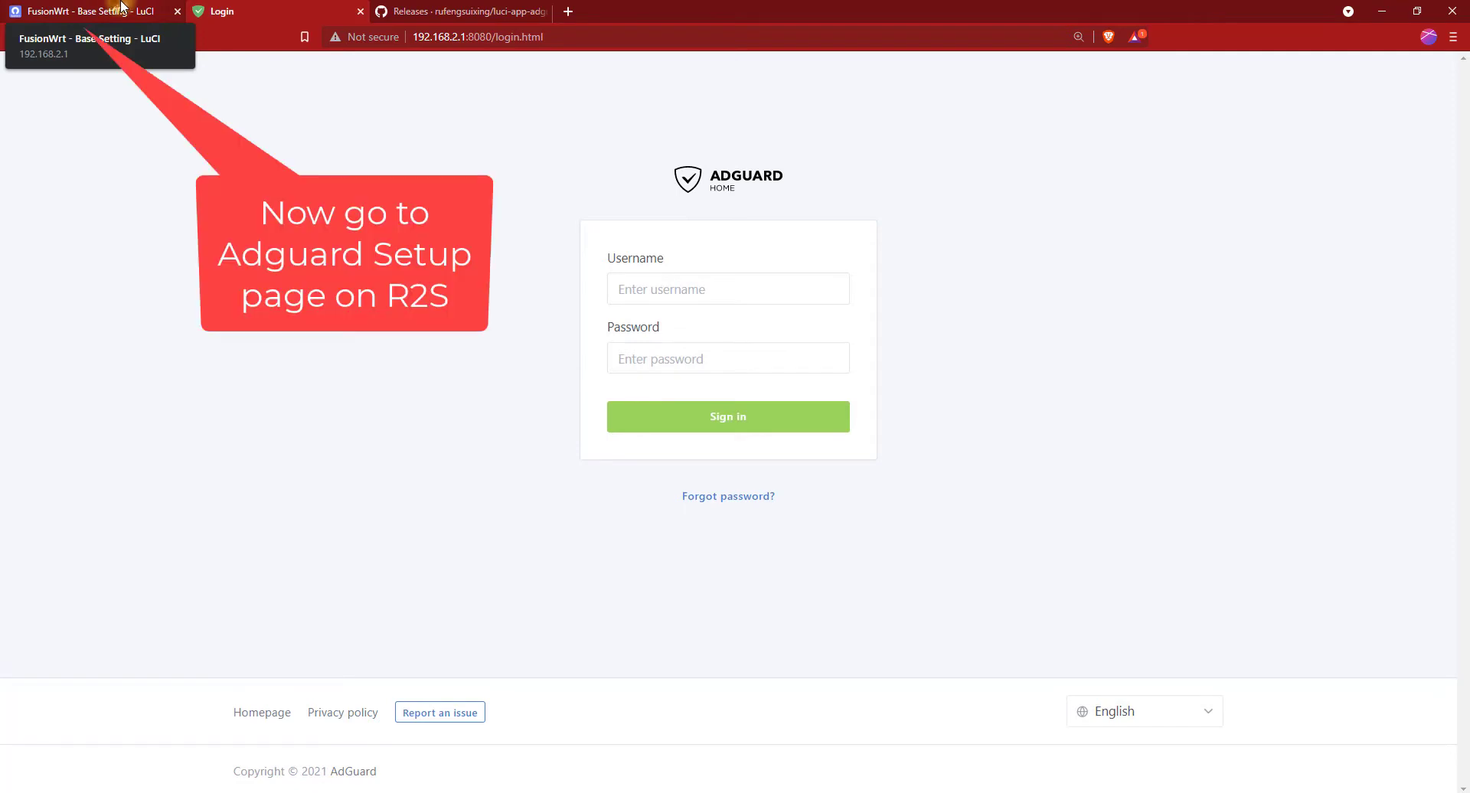
Back in LuCI, set the AdGuard Home management port to 8080 and save & apply
{"action": "left_click", "coordinate": [121, 10]}
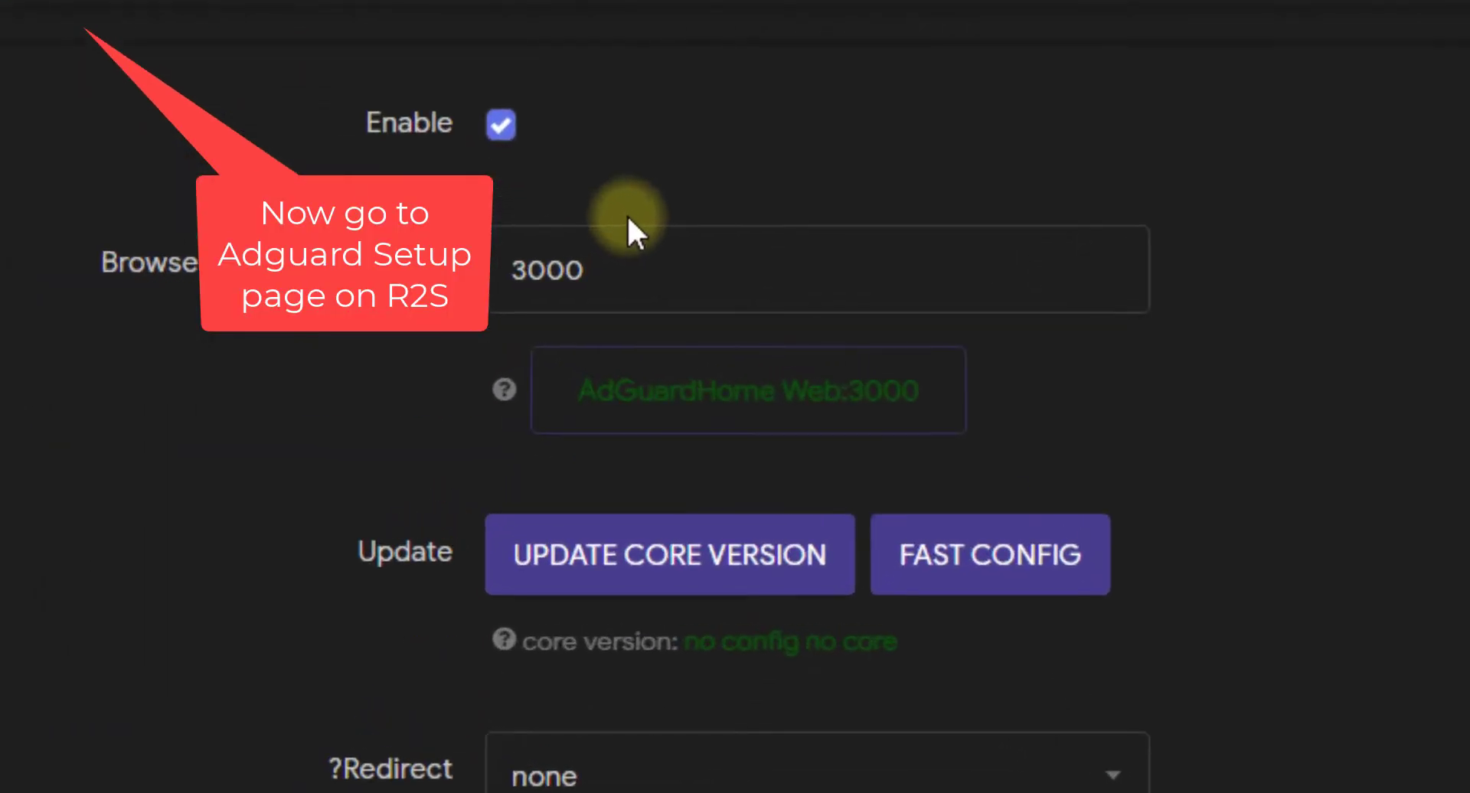
{"action": "mouse_move", "coordinate": [659, 259]}
{"action": "left_mouse_down"}
{"action": "mouse_move", "coordinate": [526, 262]}
{"action": "mouse_move", "coordinate": [328, 234]}
{"action": "left_mouse_up"}
{"action": "type", "text": "8080"}
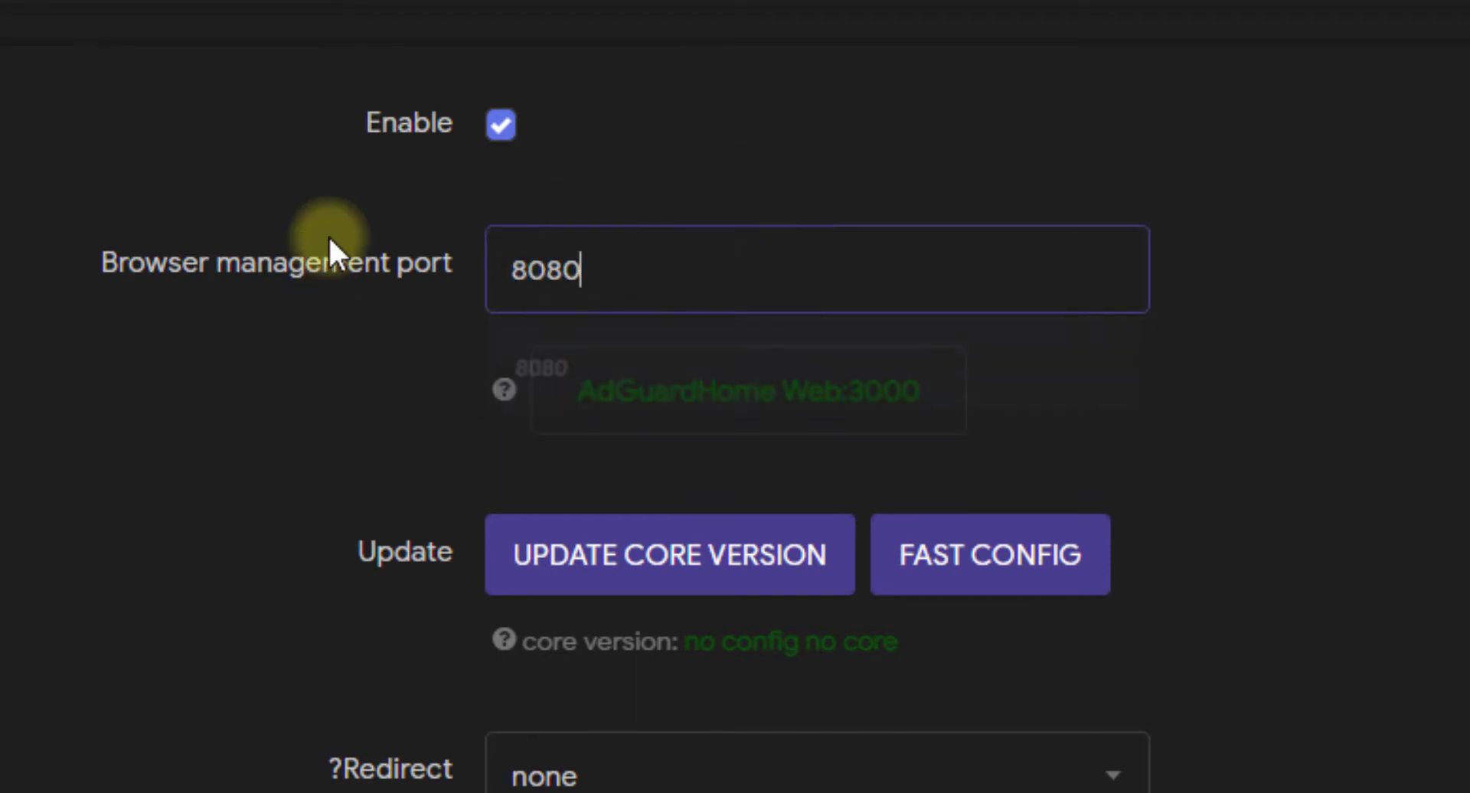
{"action": "scroll", "coordinate": [1439, 573], "scroll_direction": "down", "scroll_amount": 15}
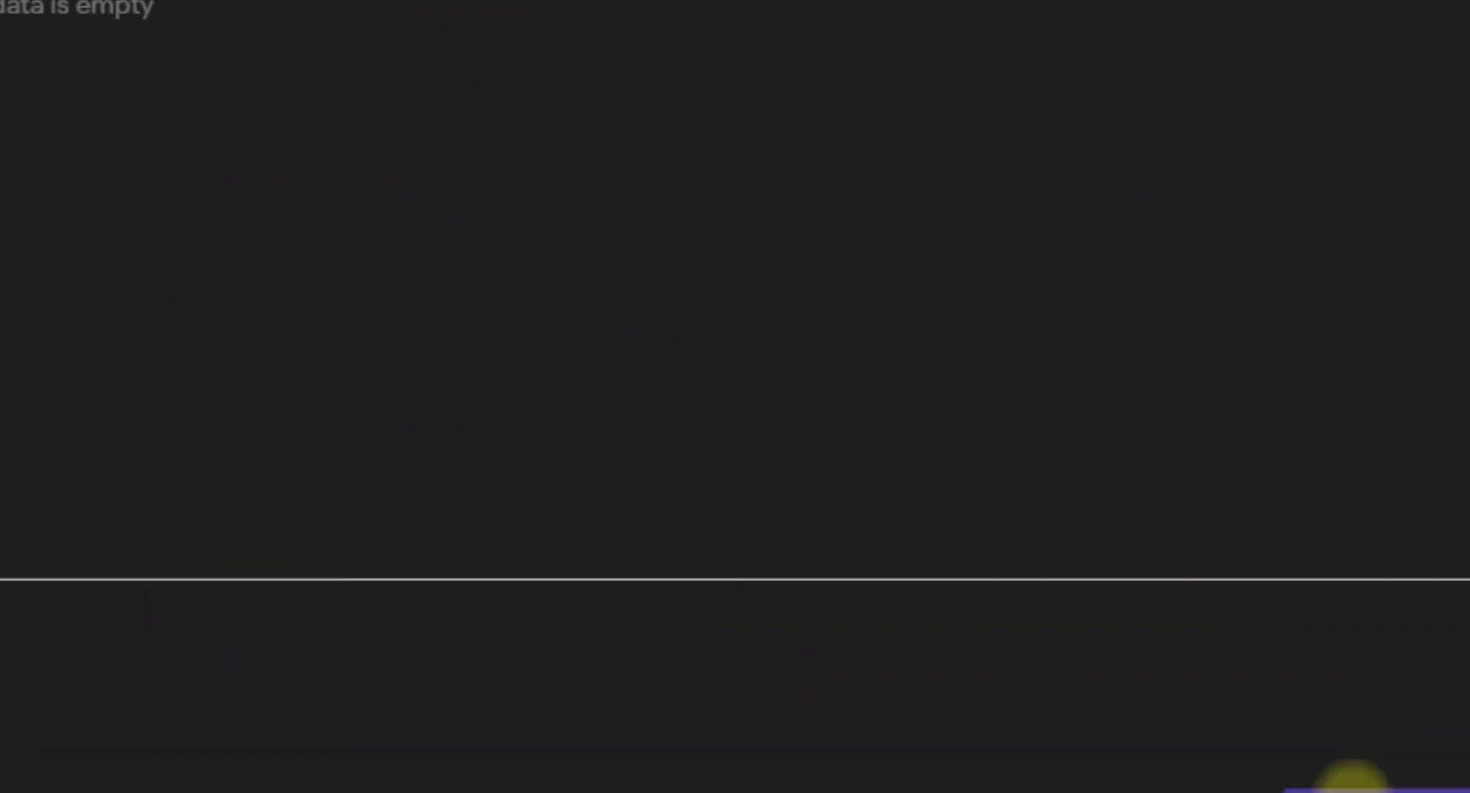
{"action": "left_click", "coordinate": [969, 609]}
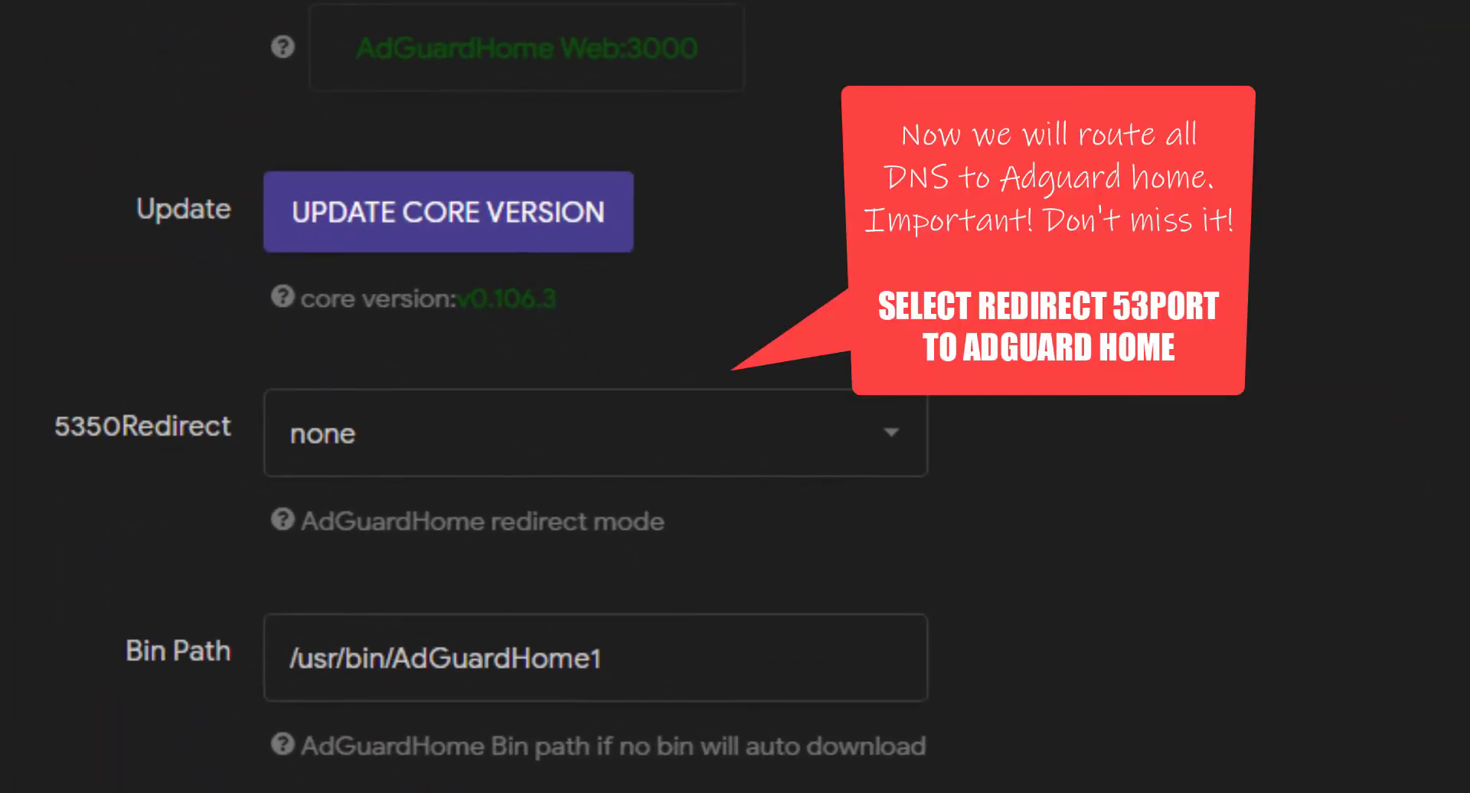
Set the 5350Redirect mode to 'Redirect 53 port to AdGuardHome'
{"action": "left_click", "coordinate": [358, 440]}
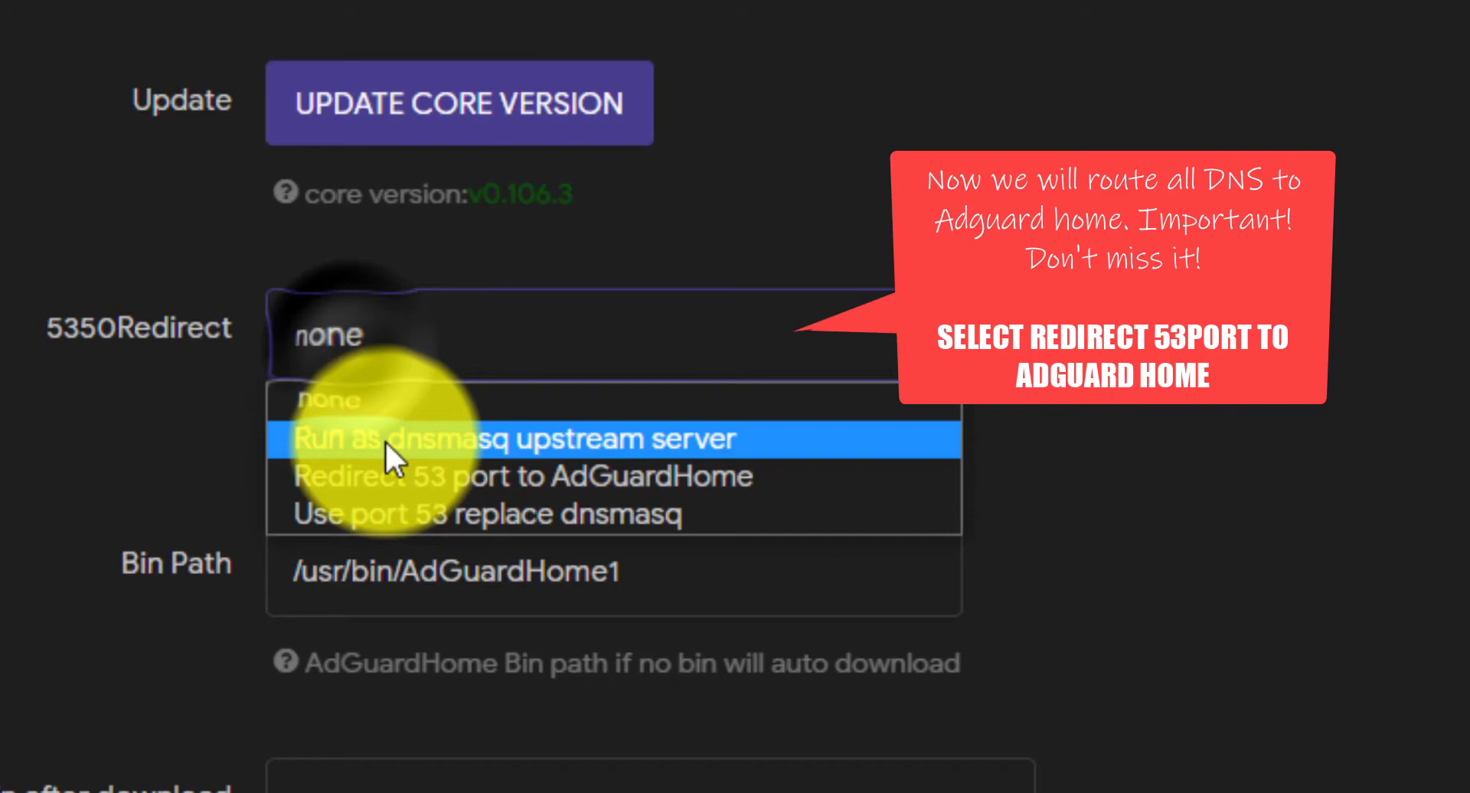
{"action": "left_click", "coordinate": [390, 476]}
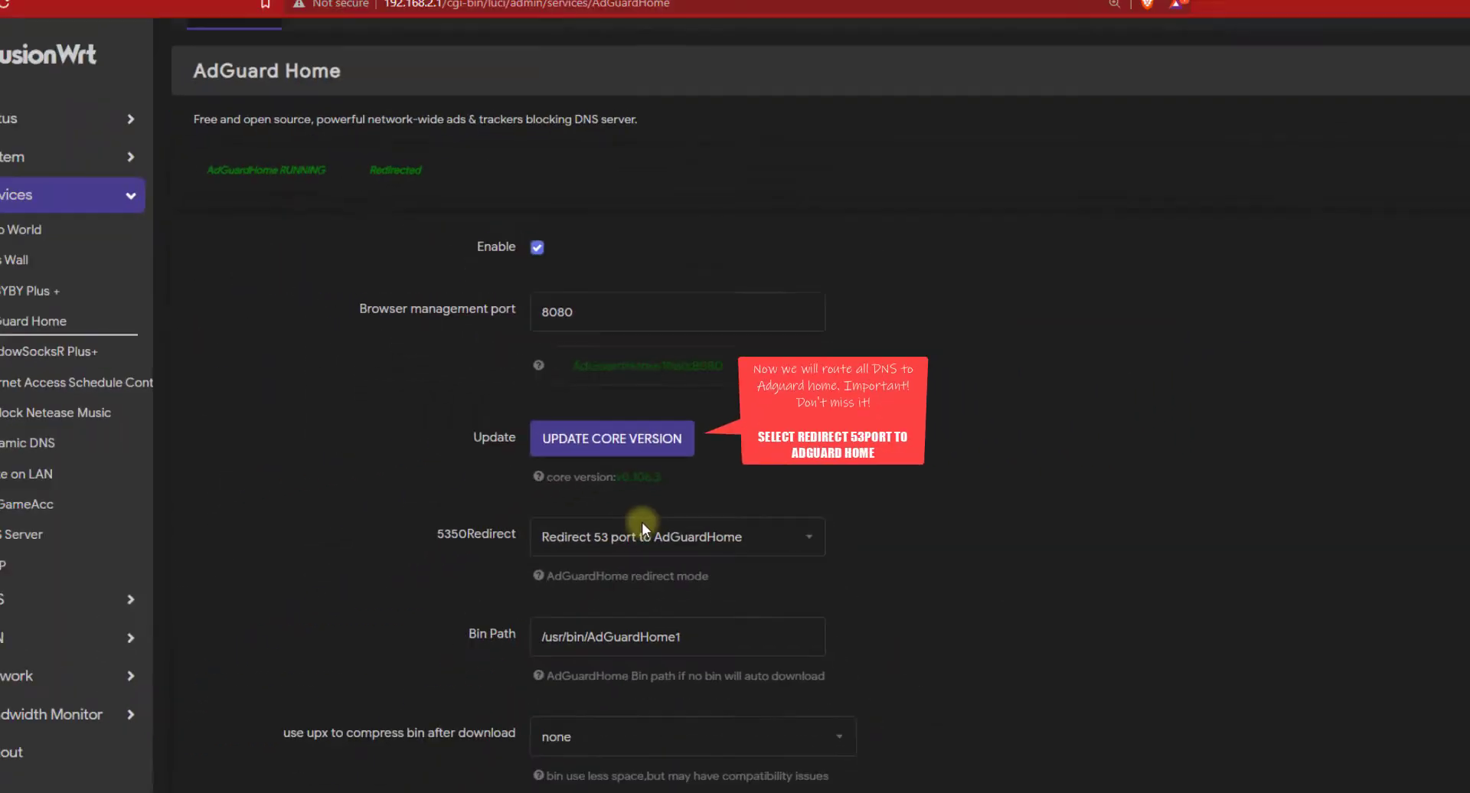
{"action": "scroll", "coordinate": [197, 359], "scroll_direction": "down", "scroll_amount": 3}
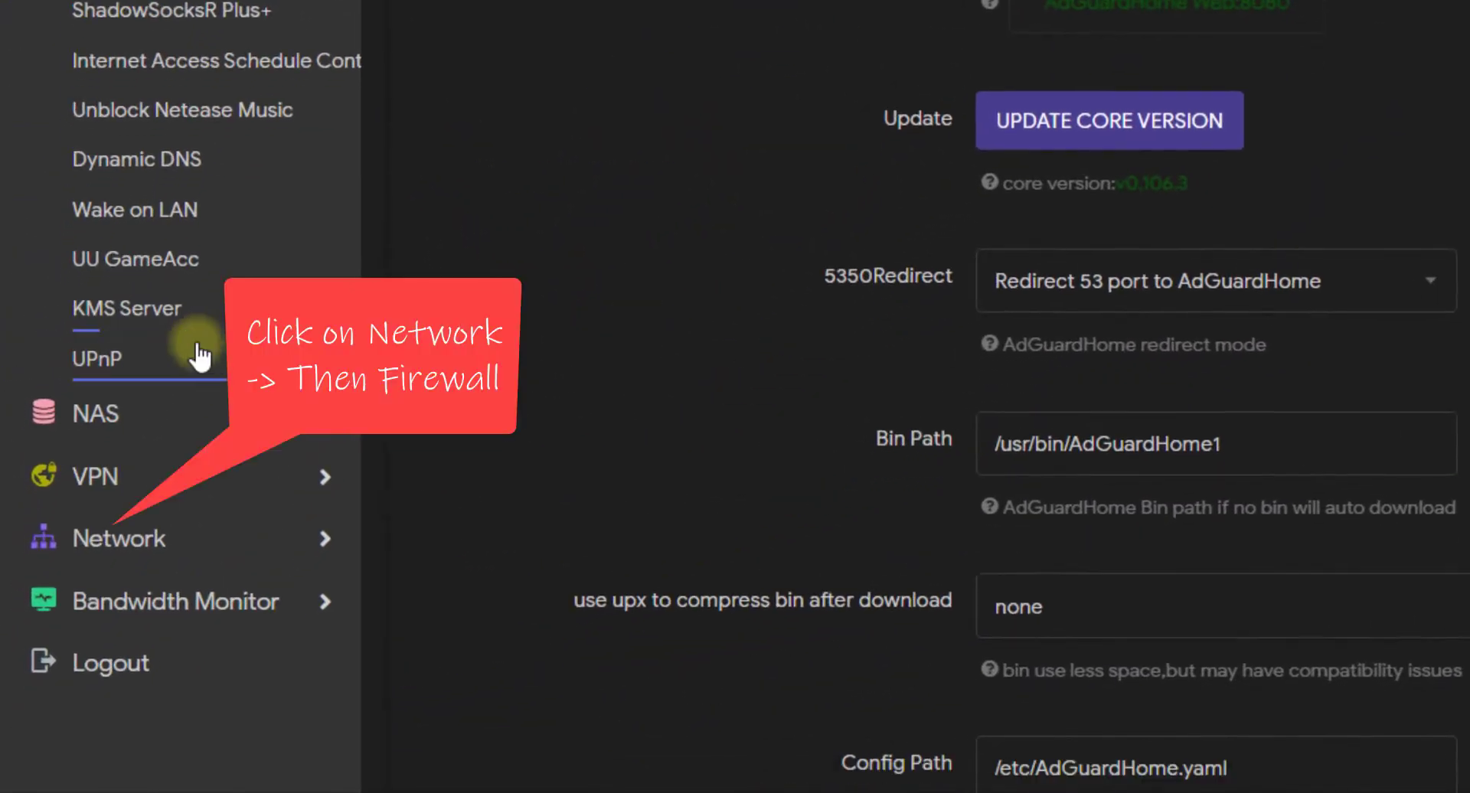
{"action": "scroll", "coordinate": [196, 360], "scroll_direction": "down", "scroll_amount": 5}
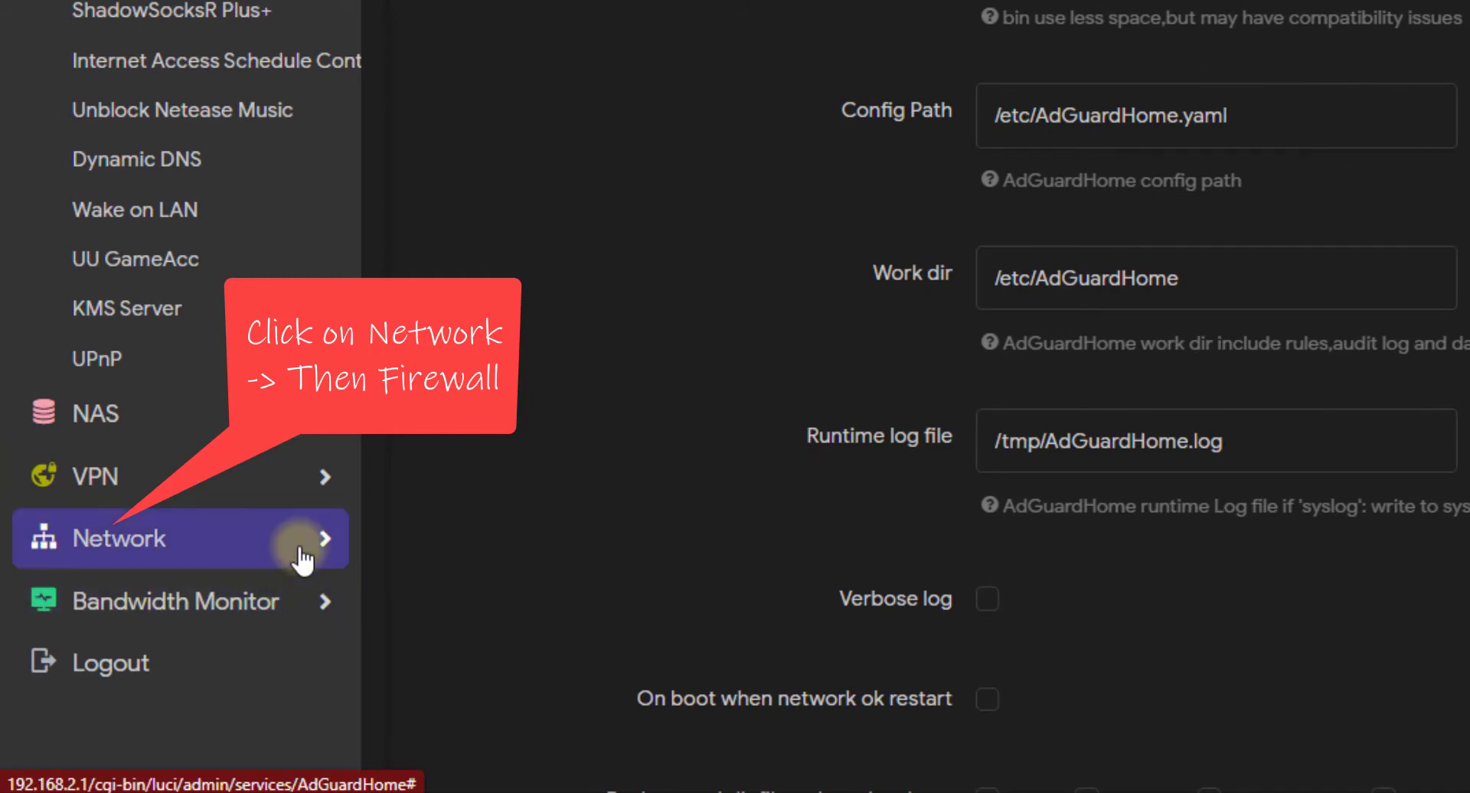
{"action": "left_click", "coordinate": [301, 550]}
{"action": "scroll", "coordinate": [236, 623], "scroll_direction": "up", "scroll_amount": 3}
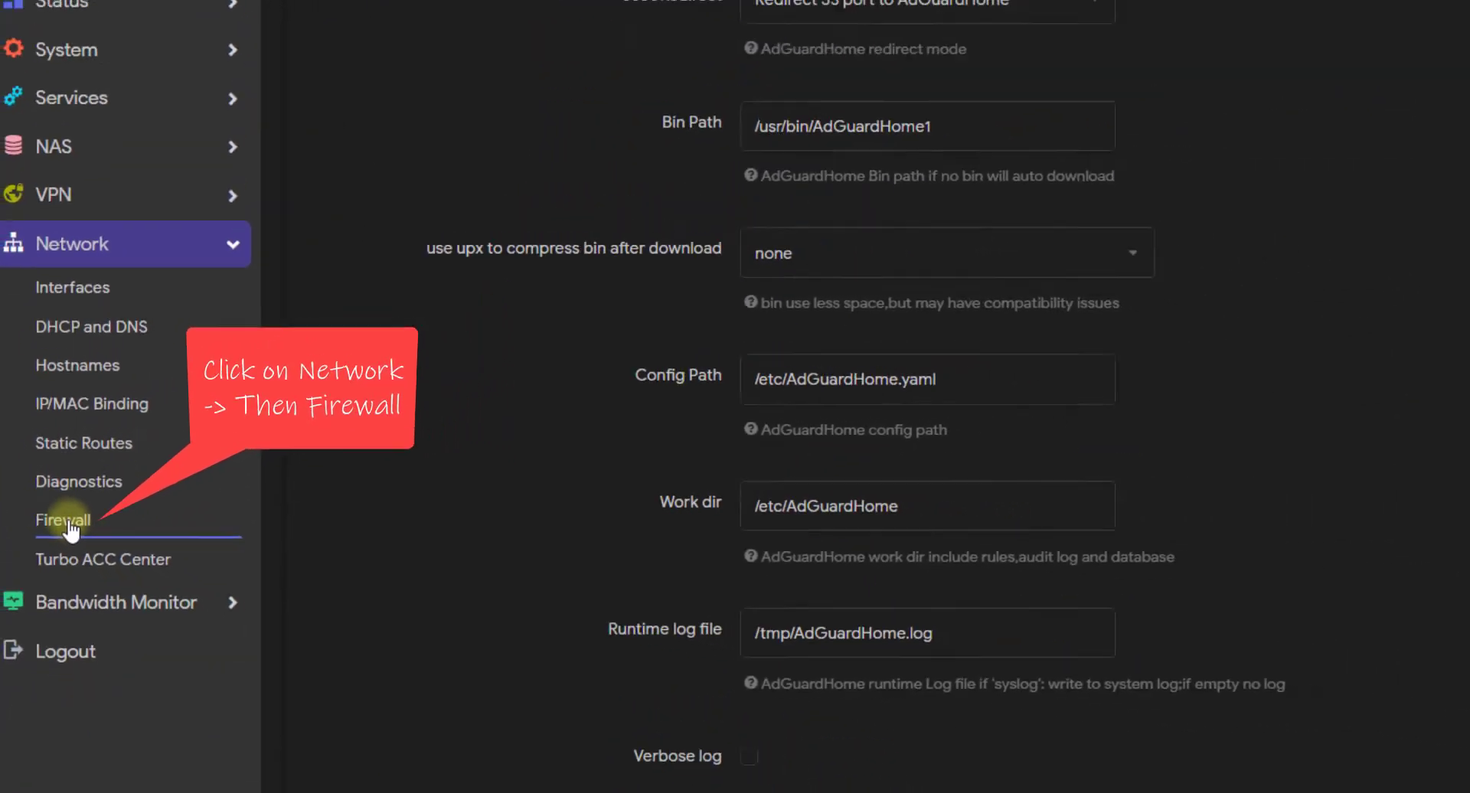
In Firewall > Custom Rules, change both iptables REDIRECT --to-ports values to 5350 and restart the firewall
{"action": "left_click", "coordinate": [66, 524]}
{"action": "scroll", "coordinate": [779, 364], "scroll_direction": "down", "scroll_amount": 2}
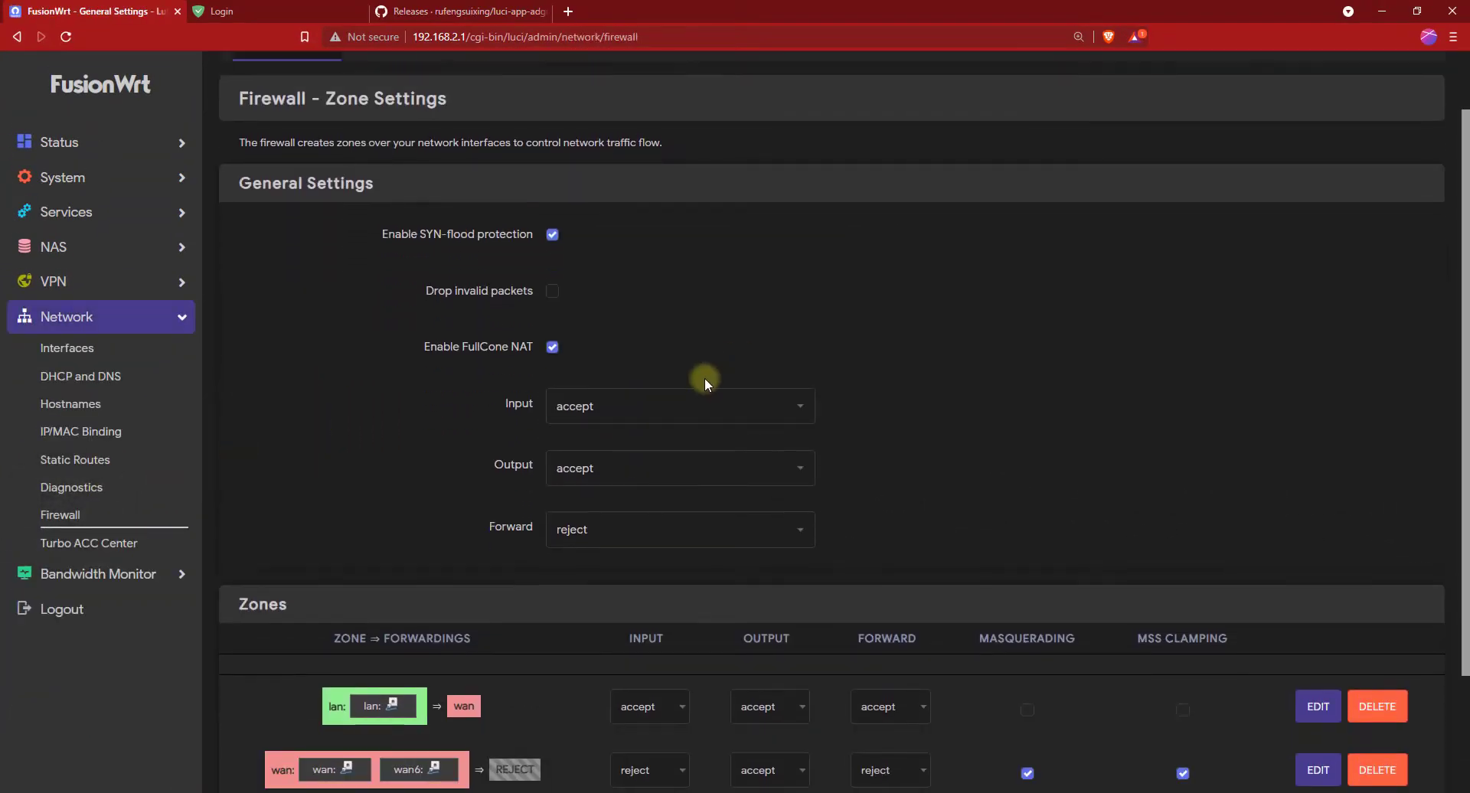
{"action": "scroll", "coordinate": [611, 334], "scroll_direction": "up", "scroll_amount": 2}
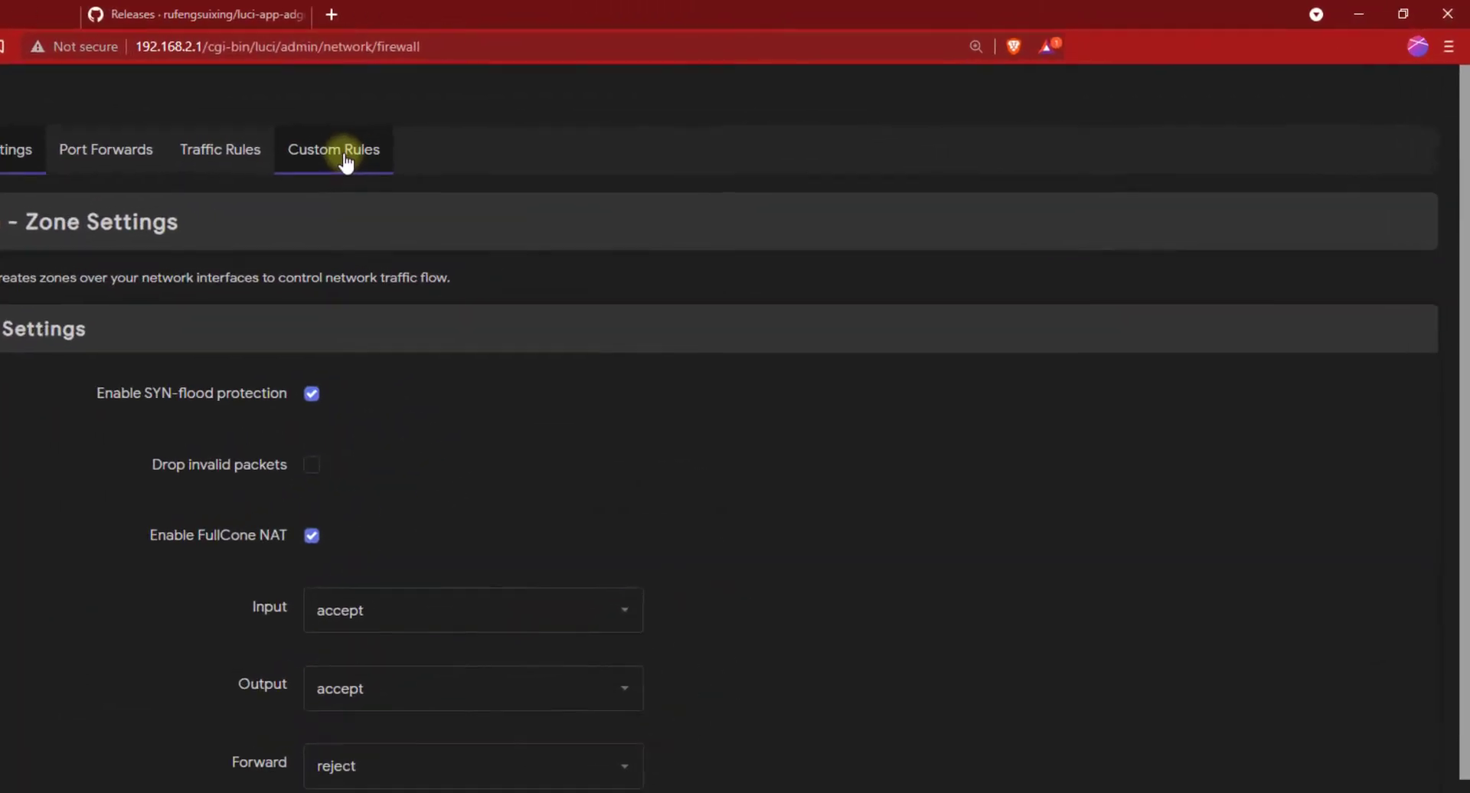
{"action": "left_click", "coordinate": [346, 163]}
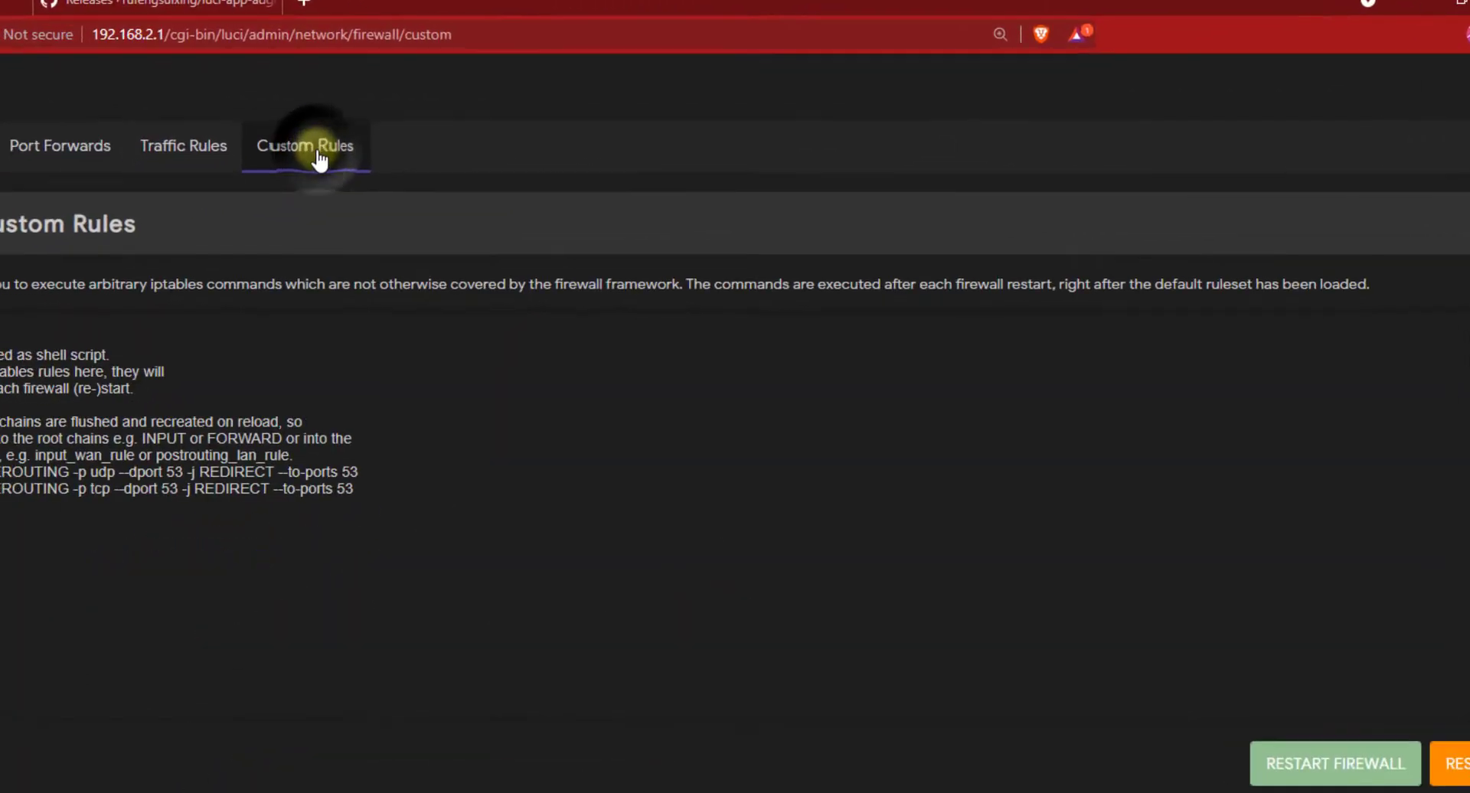
{"action": "left_click", "coordinate": [1109, 467]}
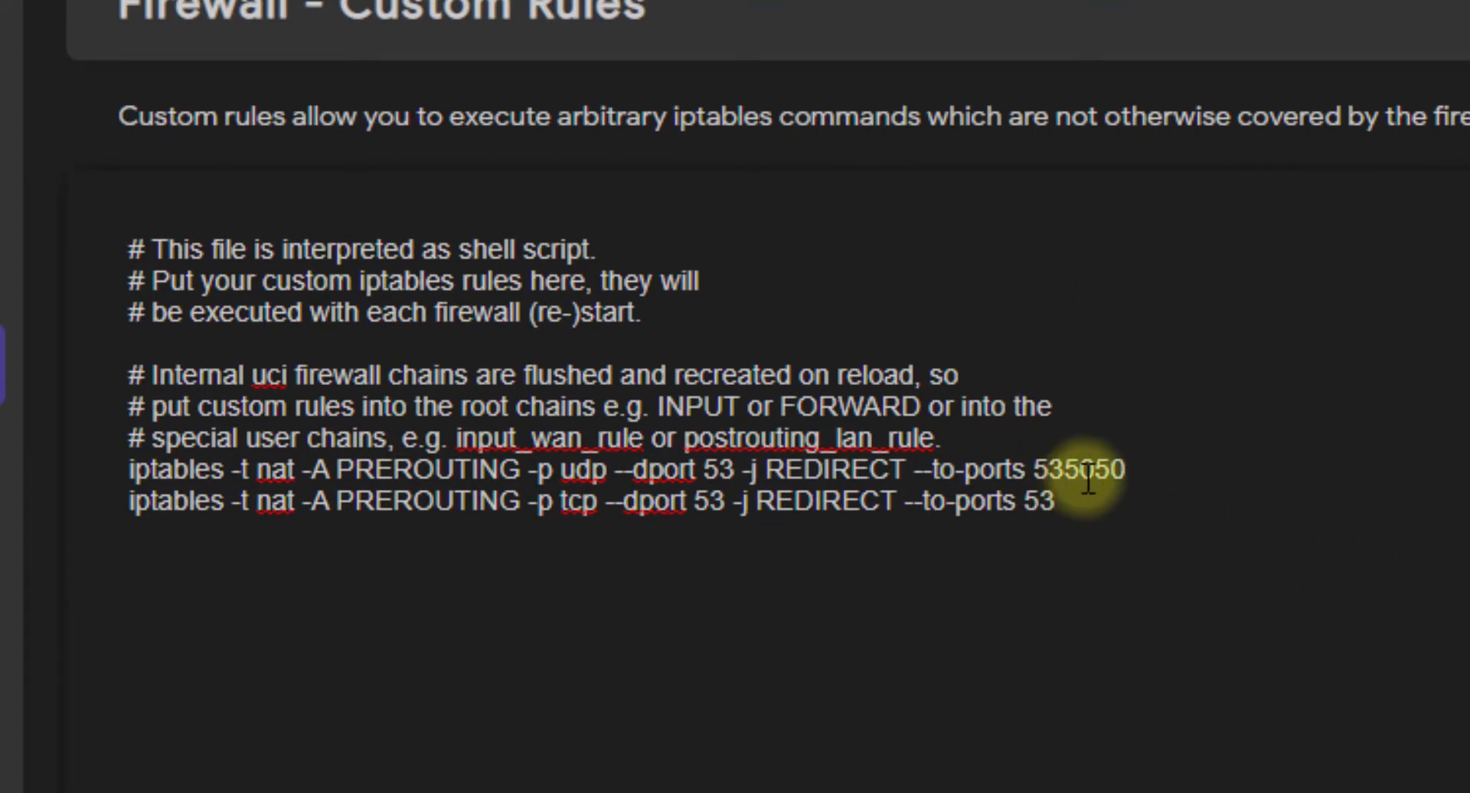
{"action": "key", "text": "BackSpace"}
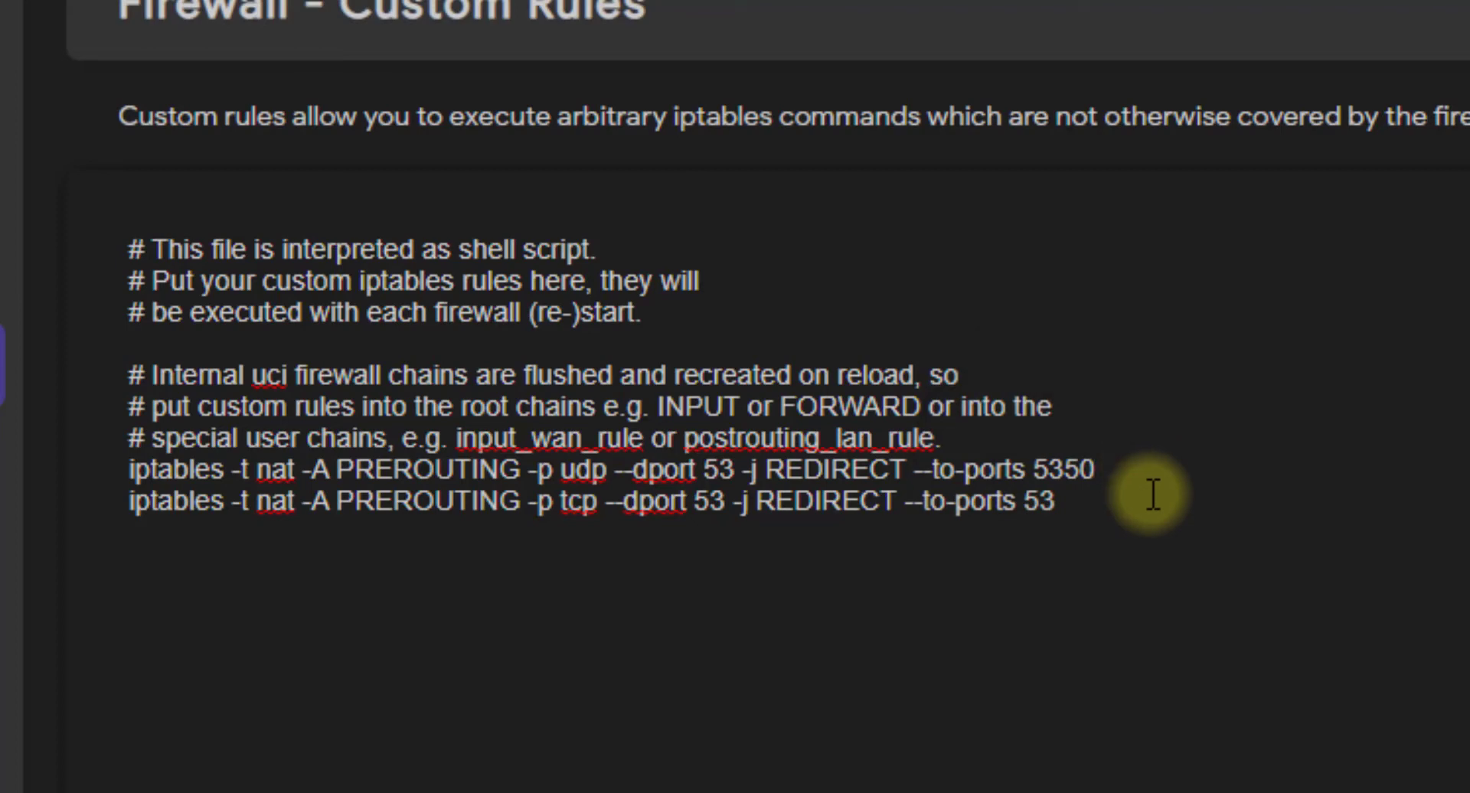
{"action": "type", "text": "50"}
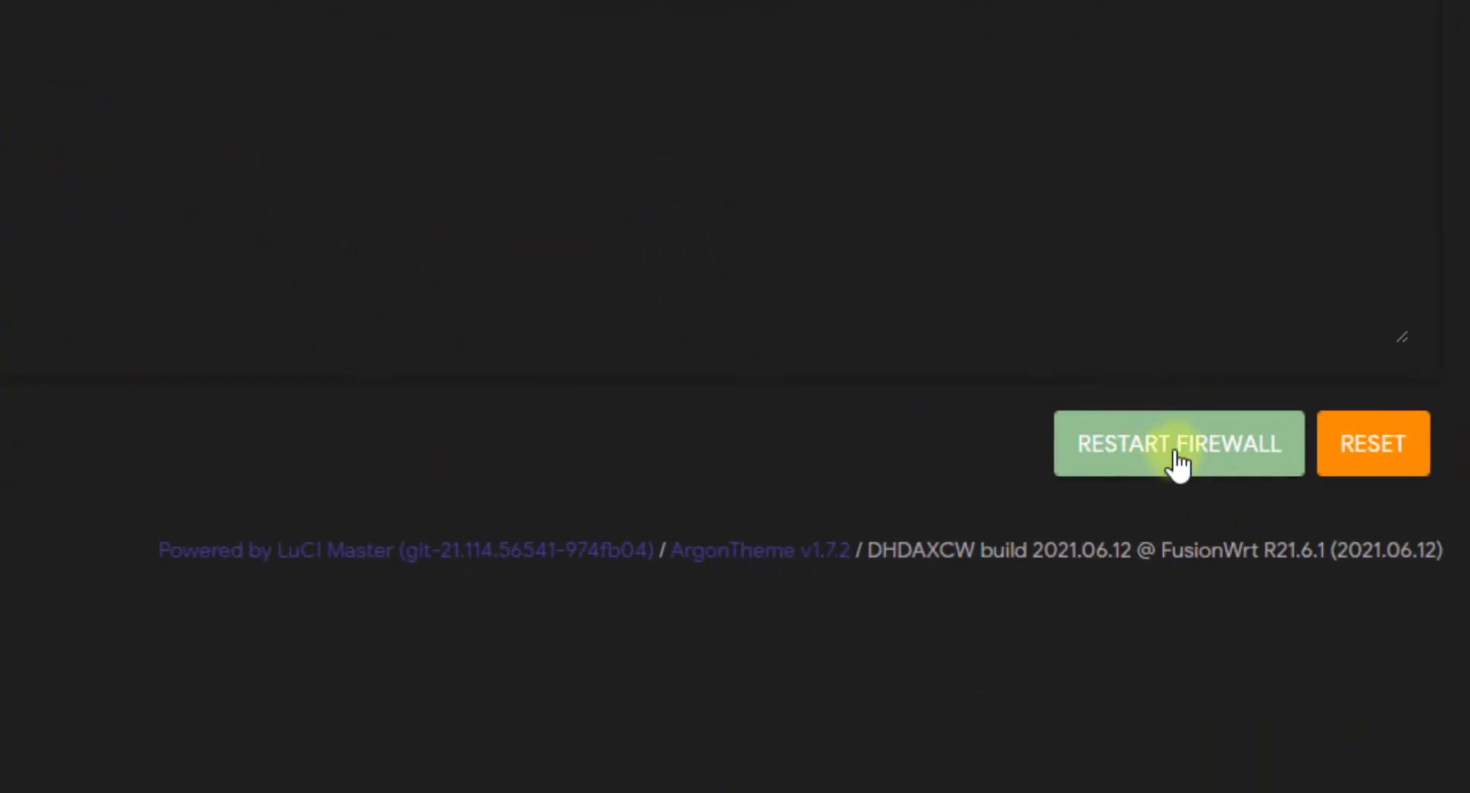
{"action": "left_click", "coordinate": [1179, 463]}
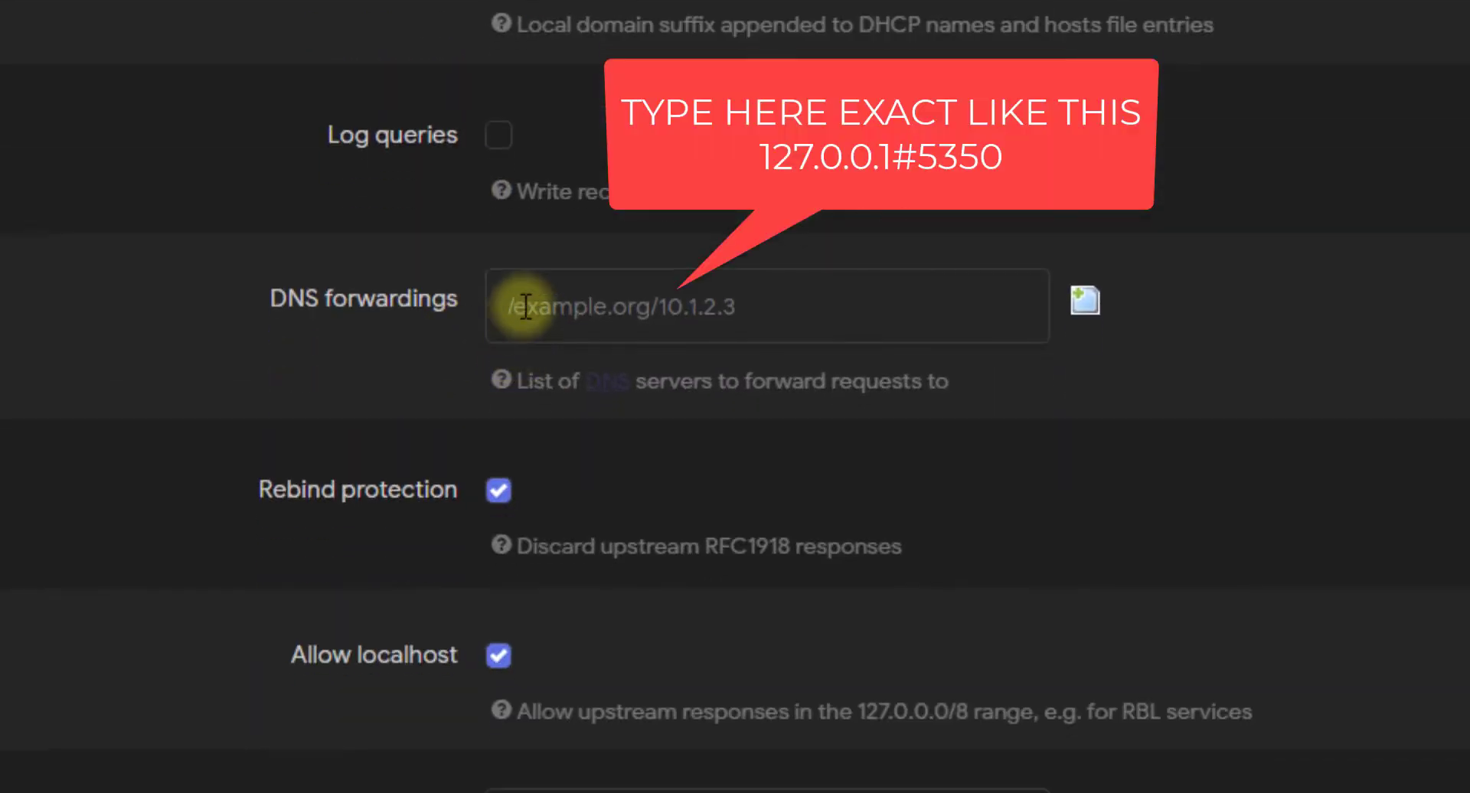
Add 127.0.0.1#5350 as the DNS forwarding server and save & apply
{"action": "left_click", "coordinate": [509, 443]}
{"action": "type", "text": "127.0.0"}
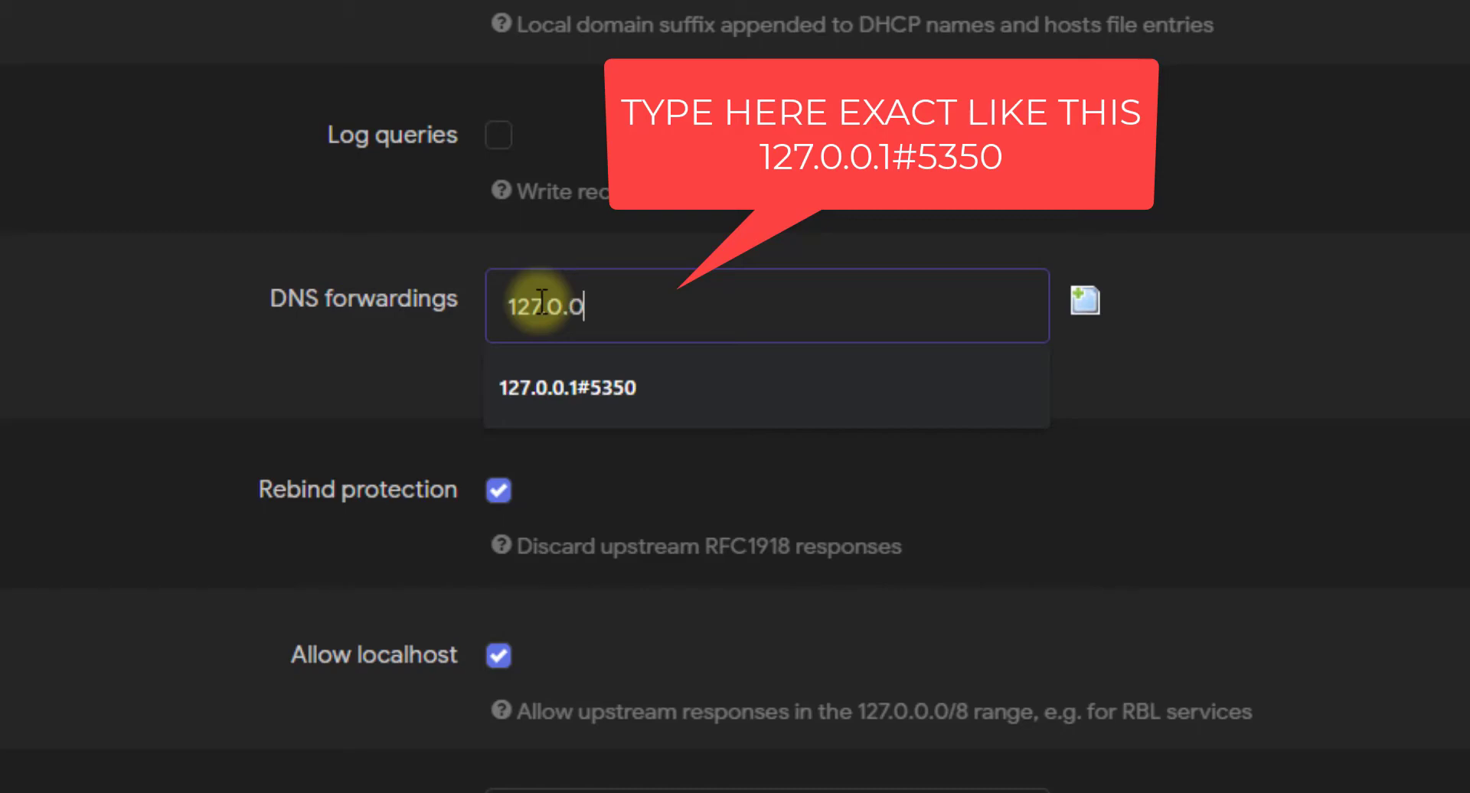
{"action": "type", "text": ".1#5350"}
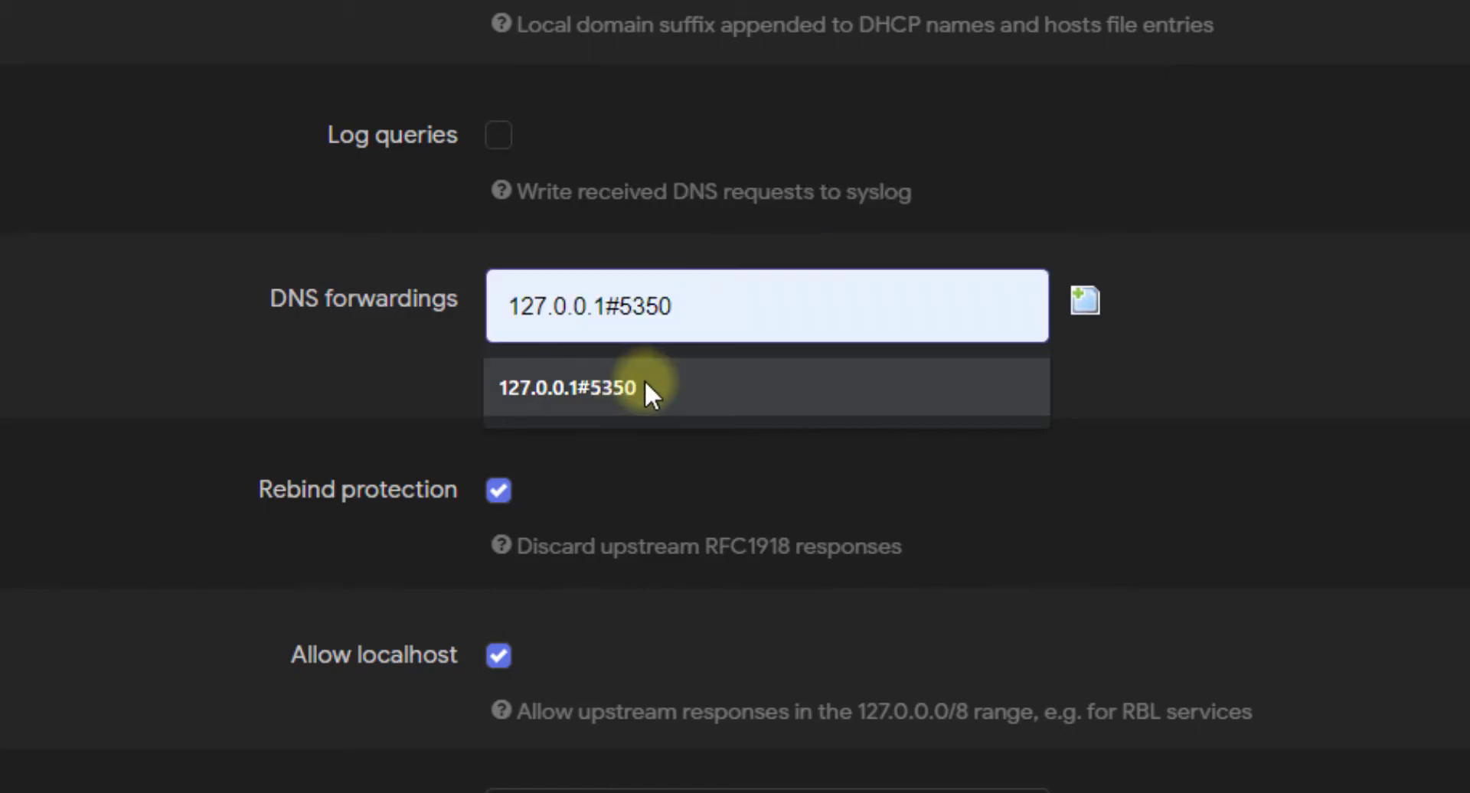
{"action": "left_click", "coordinate": [644, 384]}
{"action": "scroll", "coordinate": [1416, 460], "scroll_direction": "down", "scroll_amount": 15}
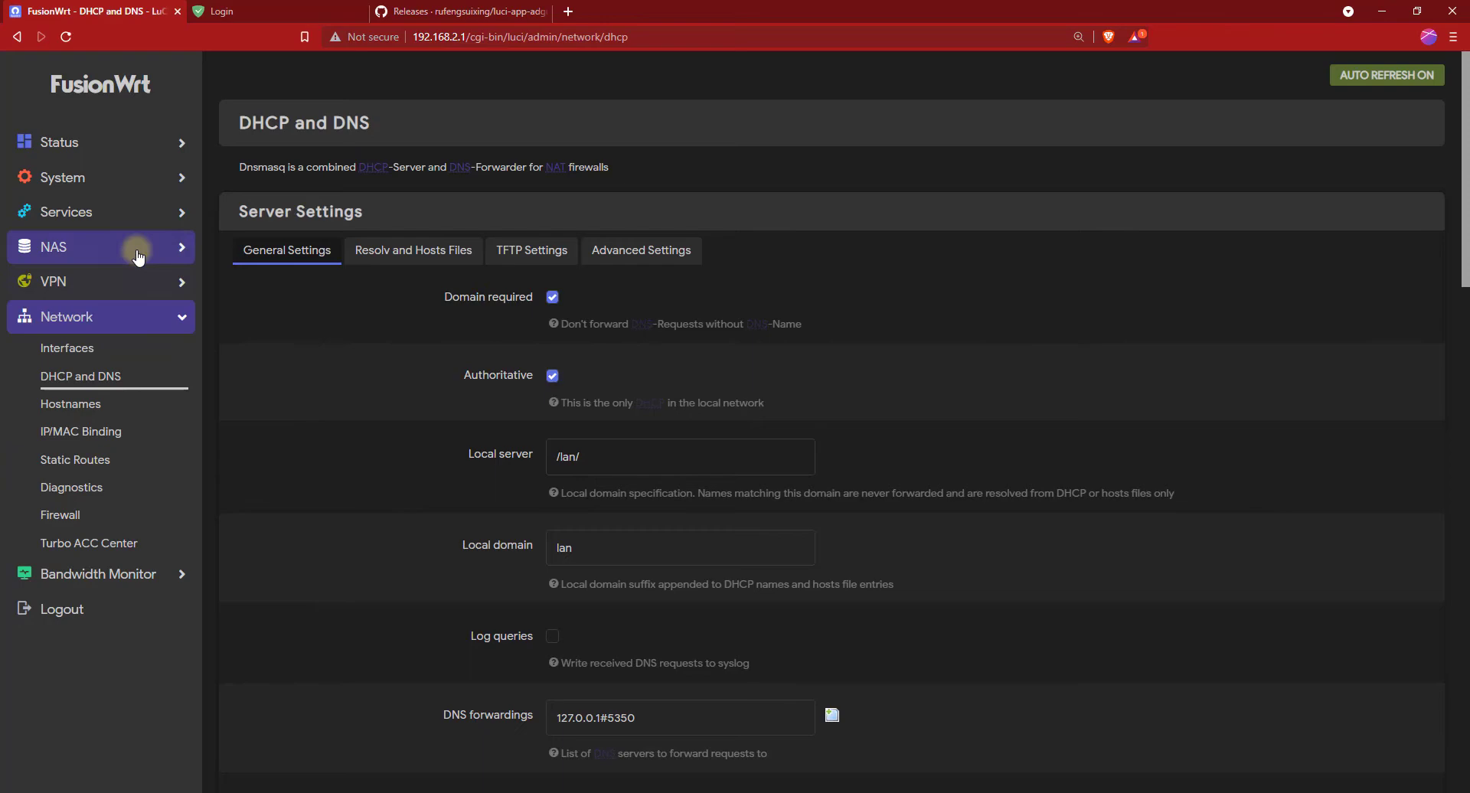
In Hello World, replace the 1.1.1.1:53 anti-pollution DNS server with custom 127.0.0.1:5350 and apply
{"action": "left_click", "coordinate": [184, 211]}
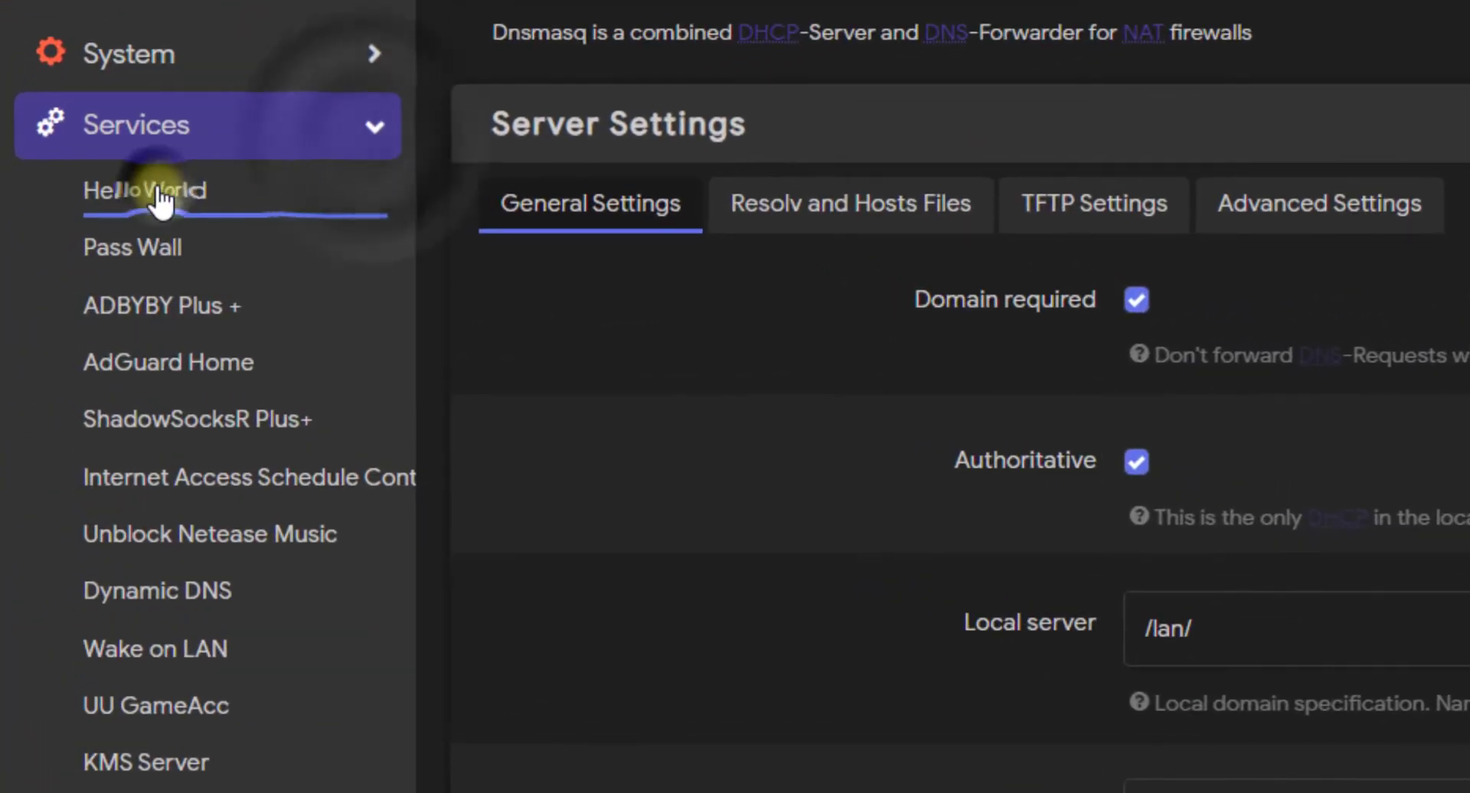
{"action": "left_click", "coordinate": [77, 249]}
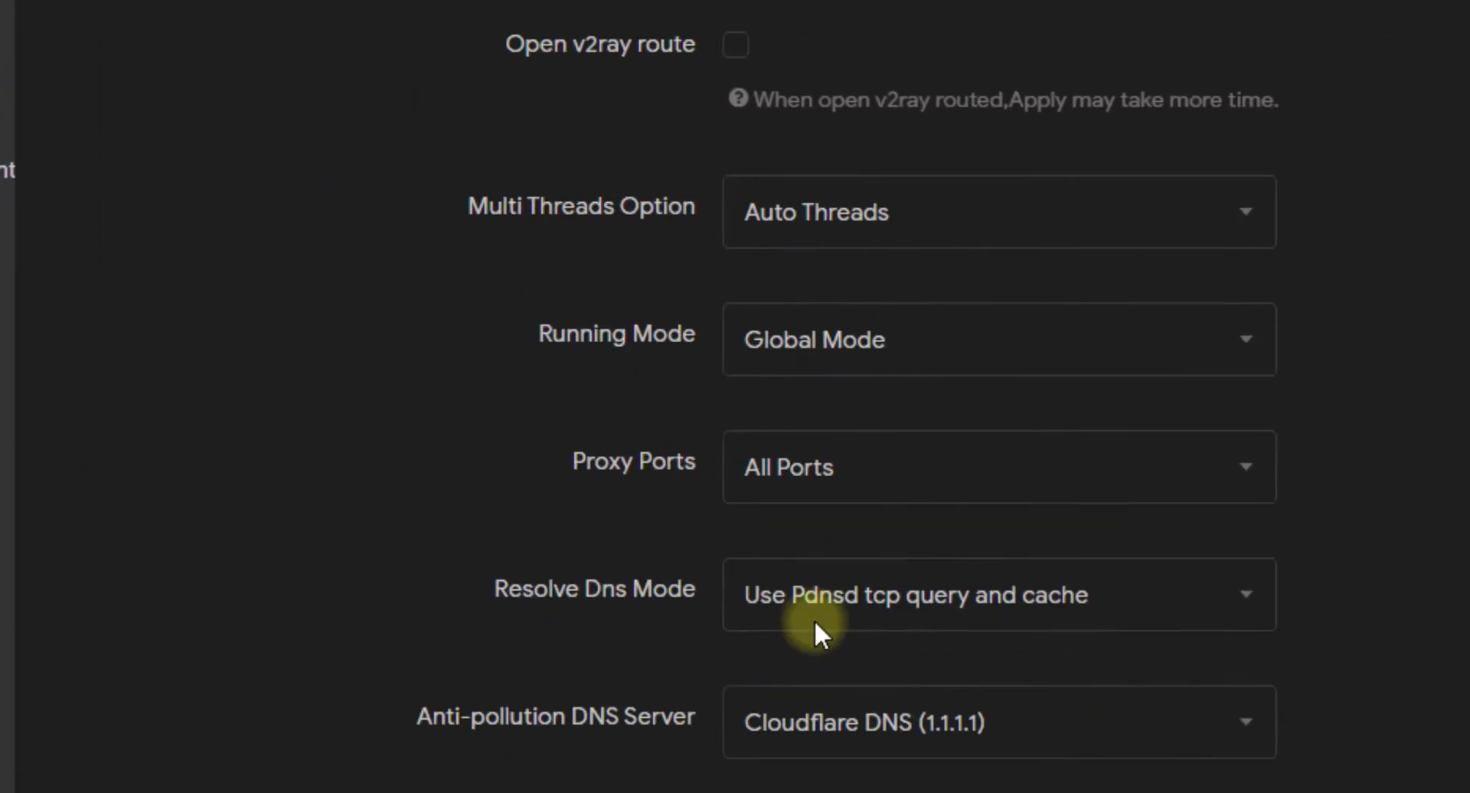
{"action": "left_click", "coordinate": [712, 647]}
{"action": "left_click", "coordinate": [687, 583]}
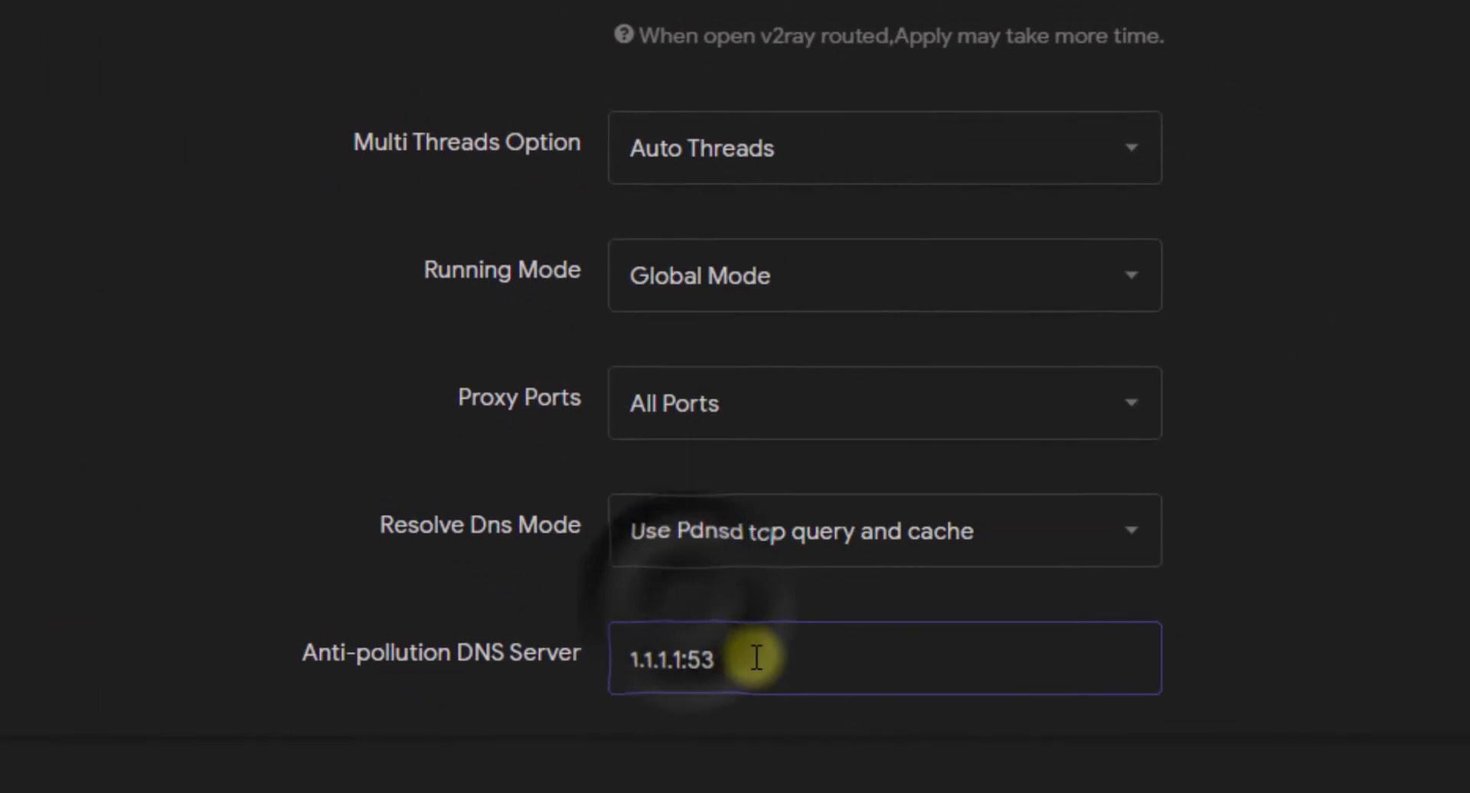
{"action": "left_click_drag", "start_coordinate": [755, 636], "coordinate": [507, 645]}
{"action": "type", "text": "127"}
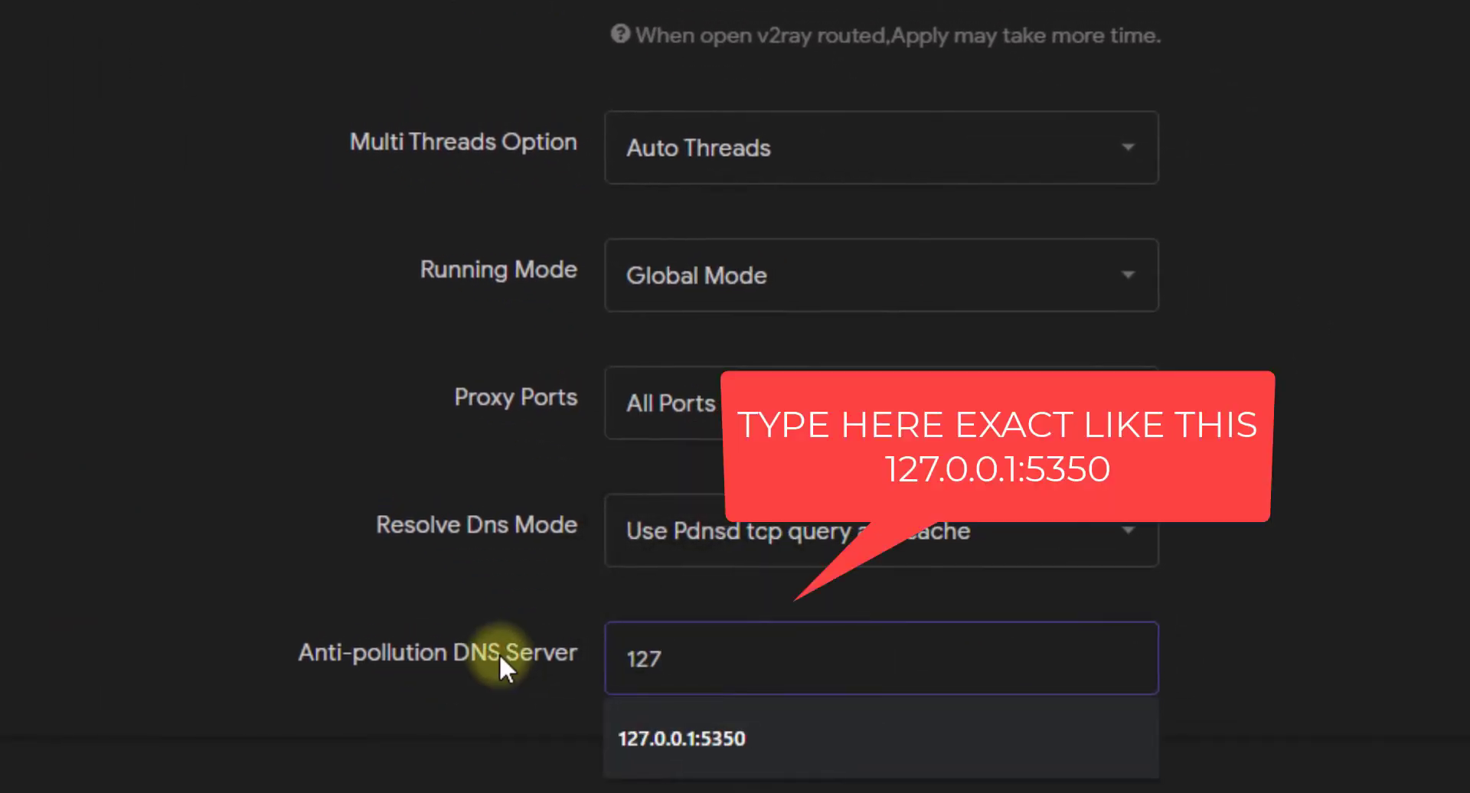
{"action": "left_click", "coordinate": [555, 739]}
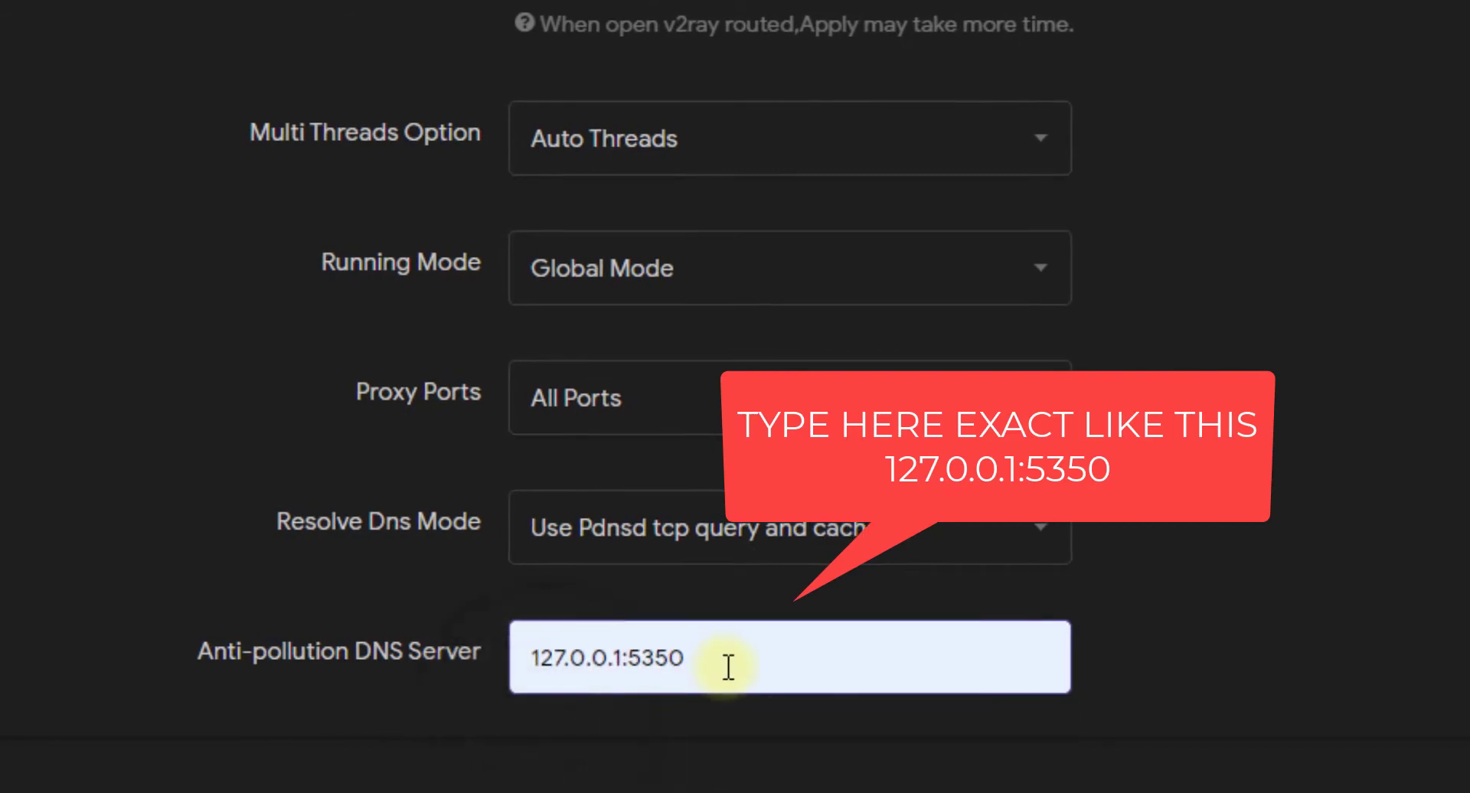
{"action": "left_click", "coordinate": [624, 658]}
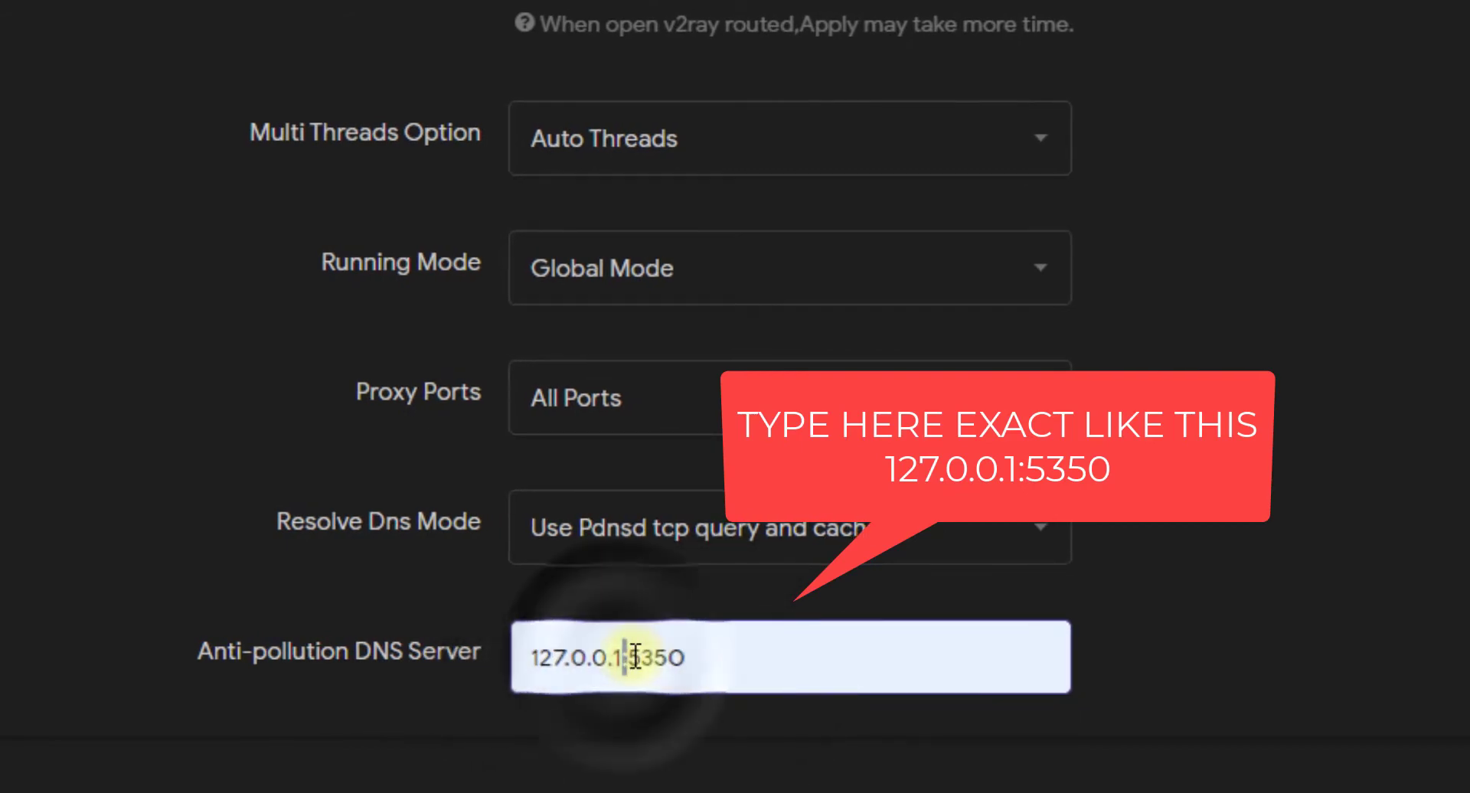
{"action": "left_click", "coordinate": [739, 649]}
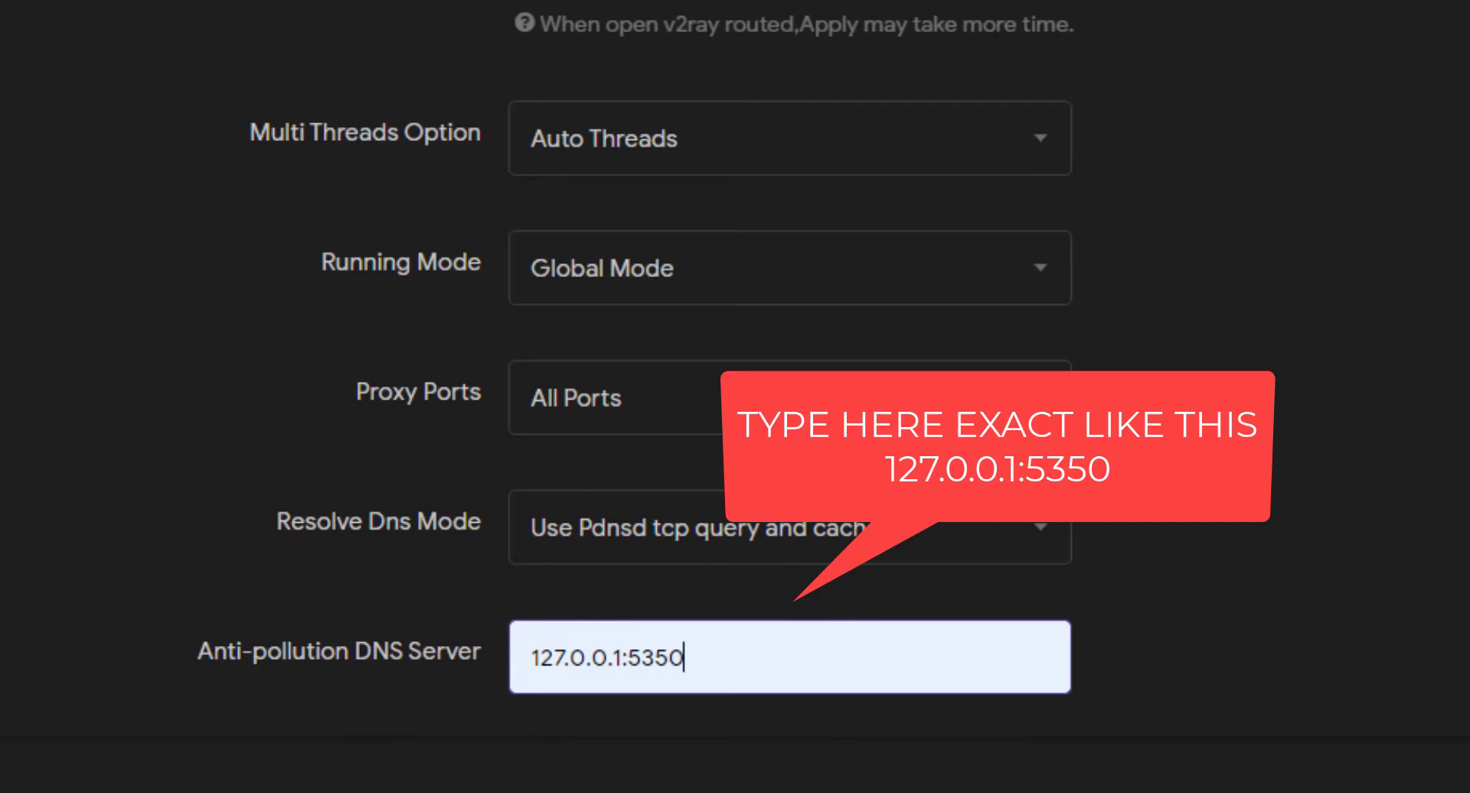
{"action": "key", "text": "Return"}
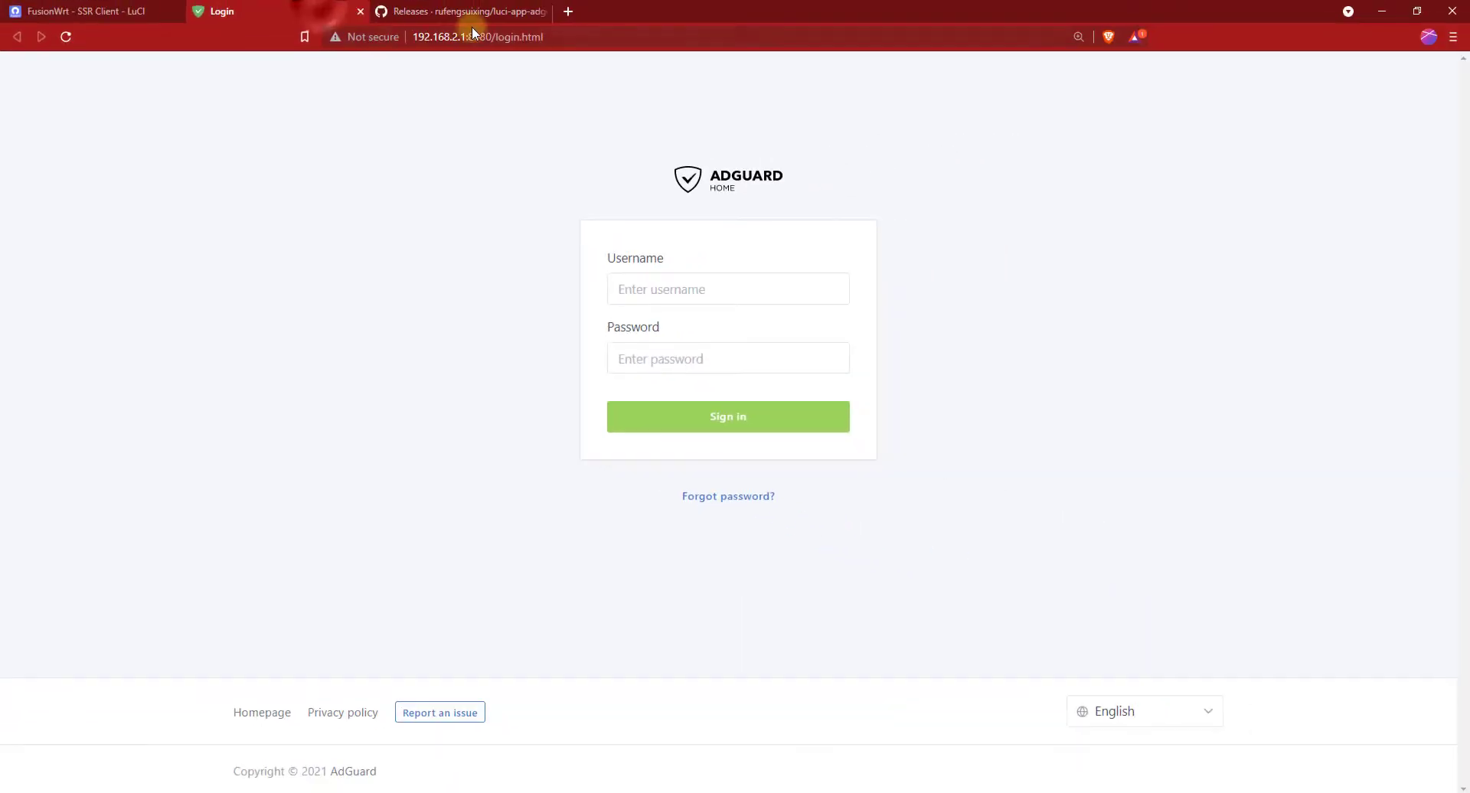
Load the AdGuard Home login page at 192.168.2.1:8080
{"action": "left_click", "coordinate": [682, 37]}
{"action": "type", "text": "192.168.2.1"}
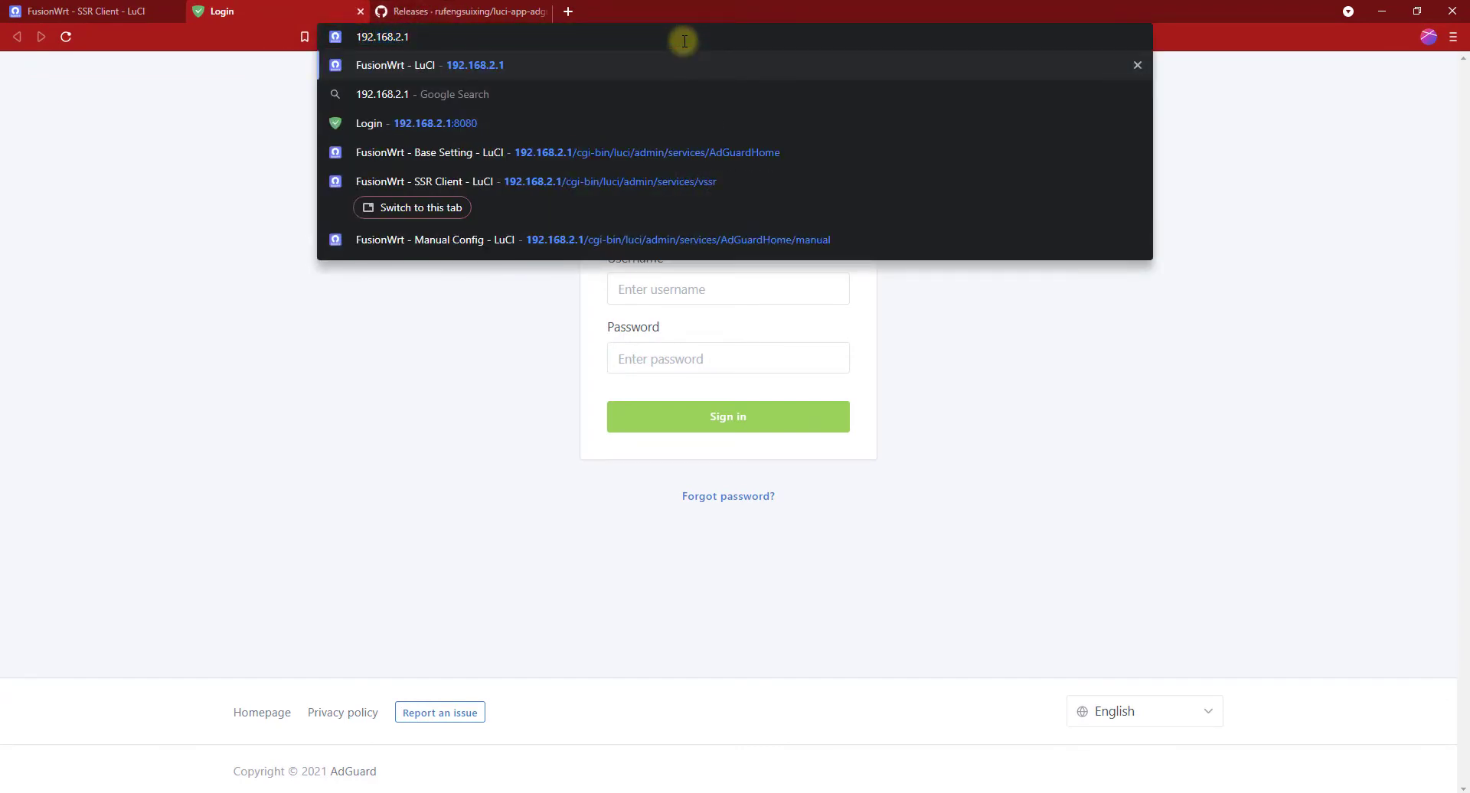
{"action": "type", "text": "L+L"}
{"action": "key", "text": "BackSpace"}
{"action": "key", "text": "BackSpace"}
{"action": "key", "text": "BackSpace"}
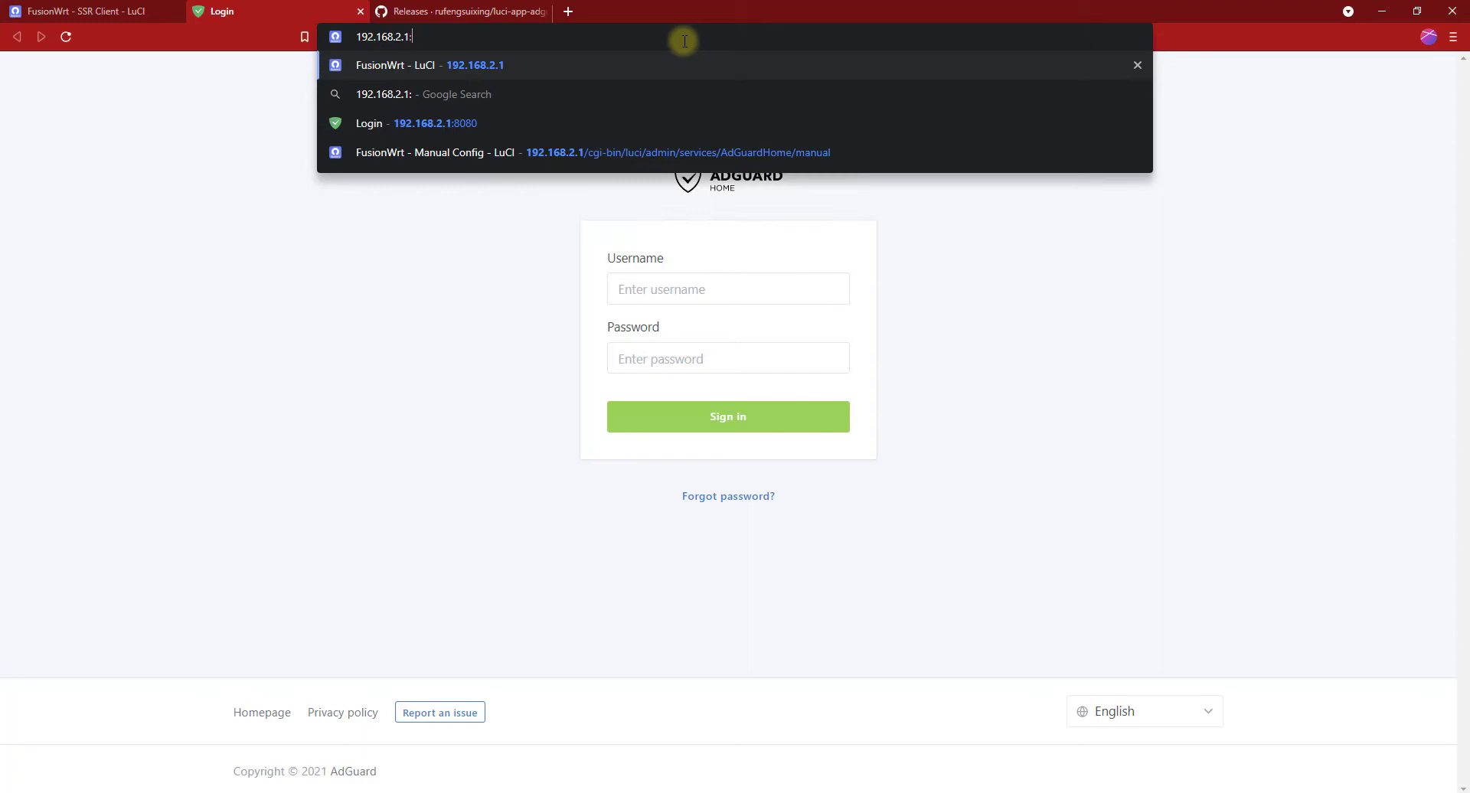
{"action": "type", "text": ":8080"}
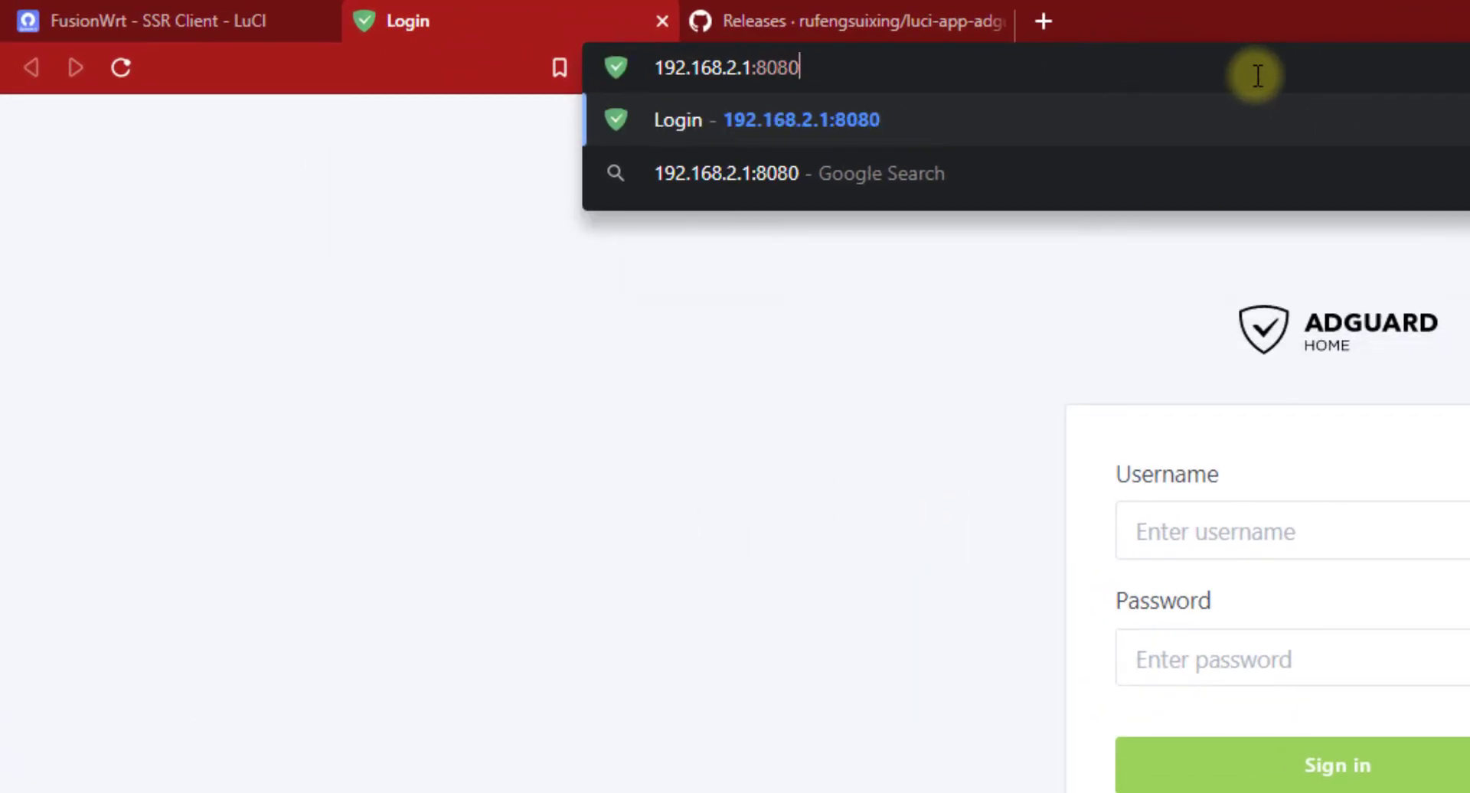
{"action": "key", "text": "Return"}
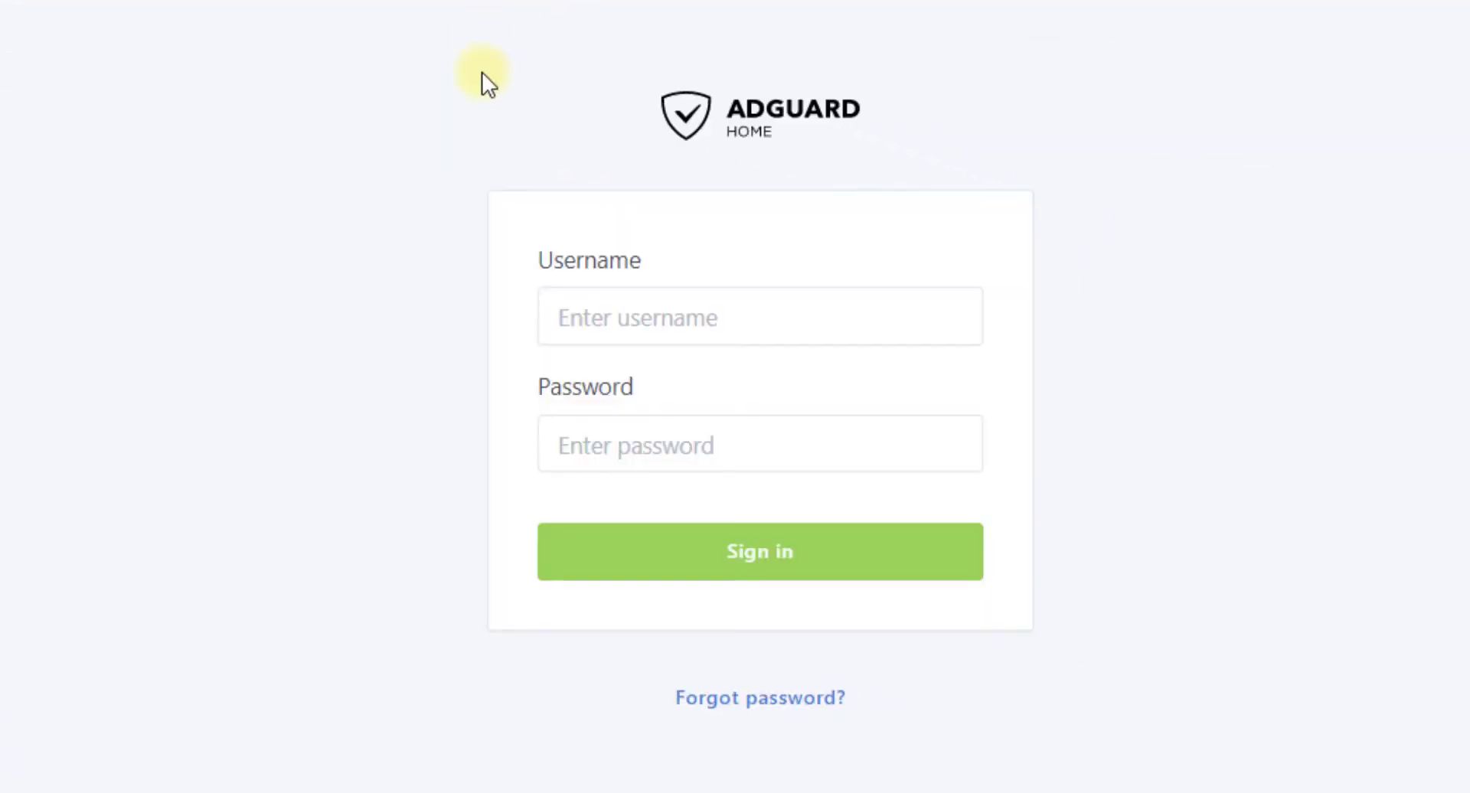
Sign in with the admin credentials and review the dashboard: 53 queries, none blocked
{"action": "type", "text": "root"}
{"action": "left_click", "coordinate": [617, 383]}
{"action": "left_click", "coordinate": [583, 458]}
{"action": "key", "text": "ctrl+v"}
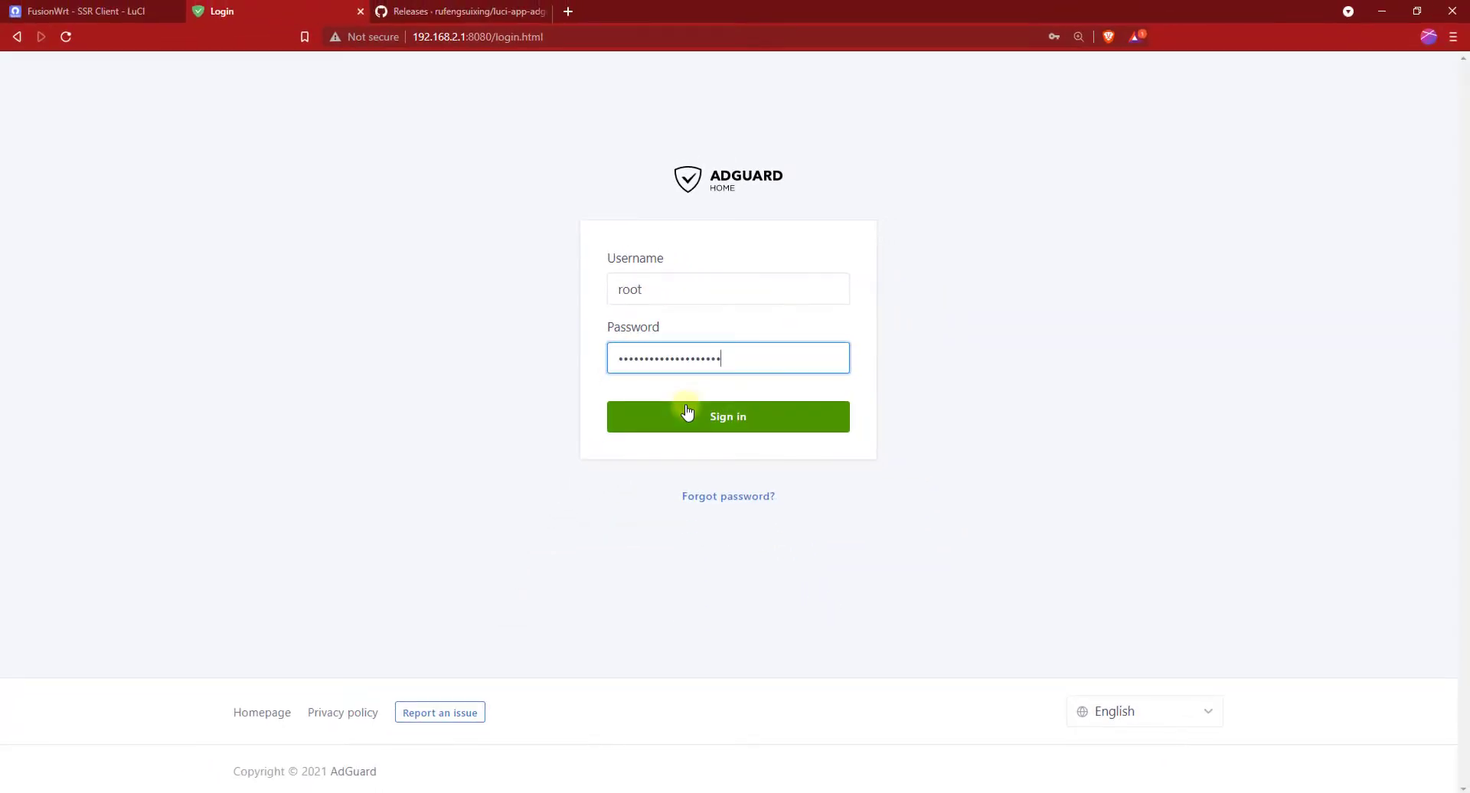
{"action": "left_click", "coordinate": [705, 417]}
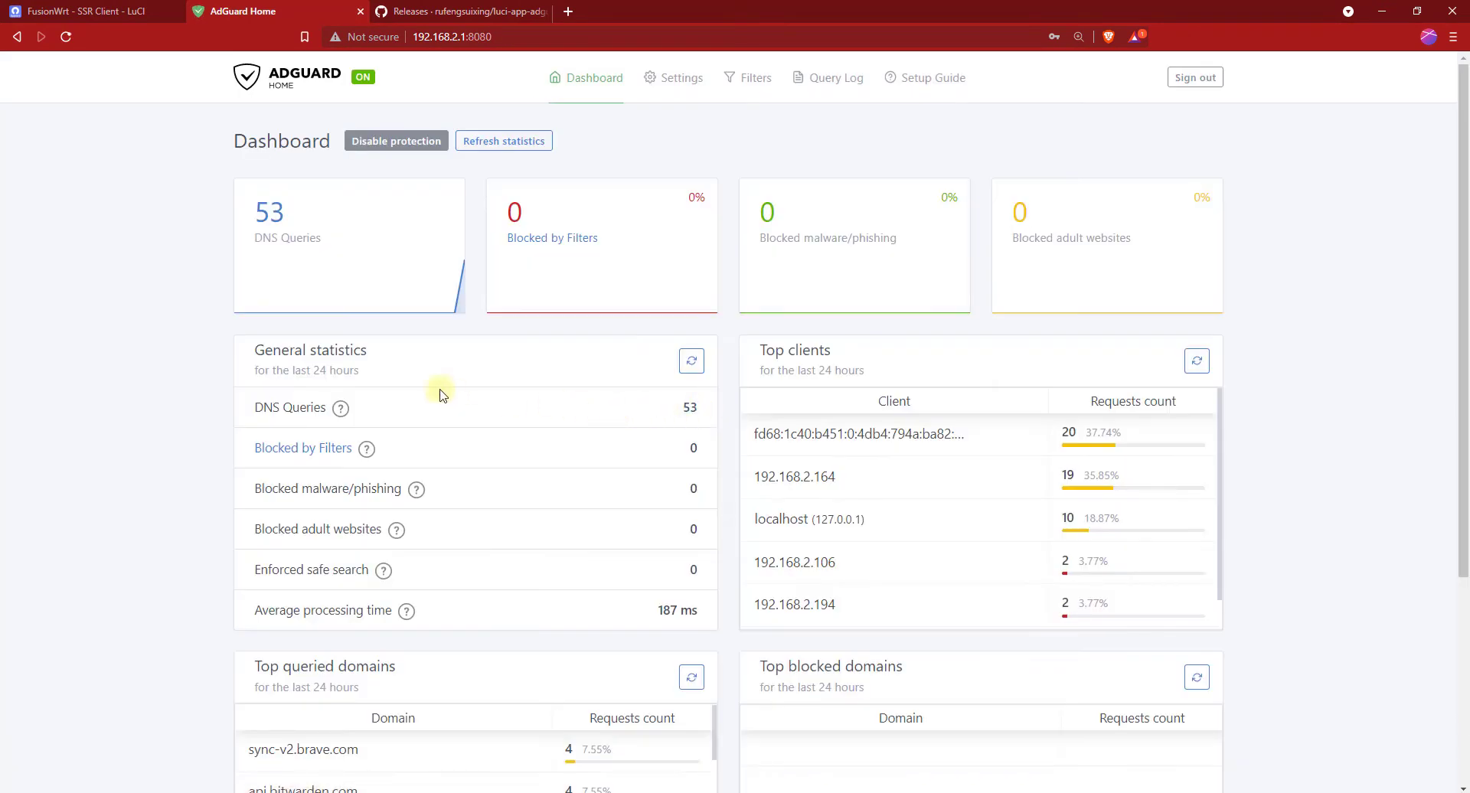
{"action": "double_click", "coordinate": [276, 214]}
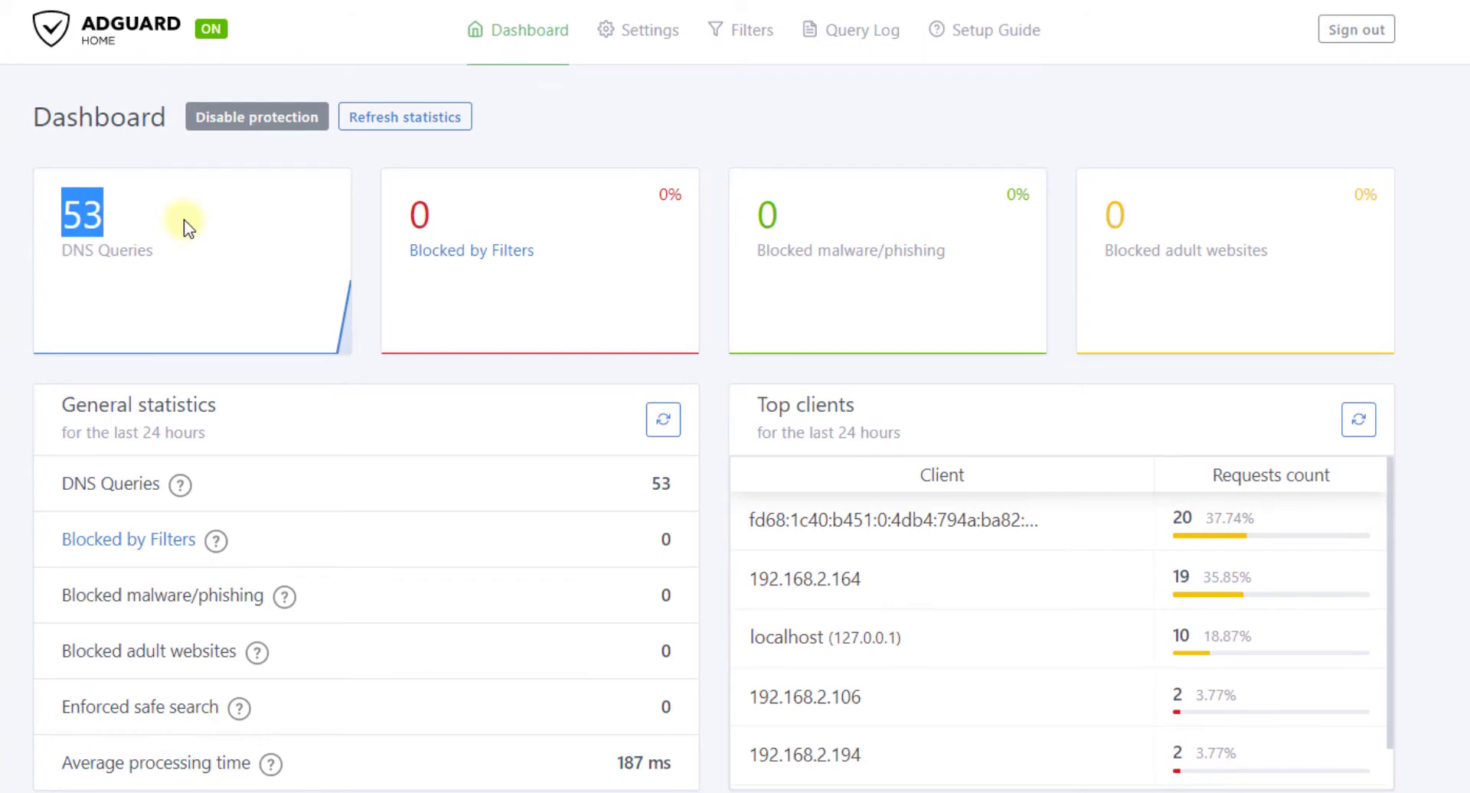
{"action": "scroll", "coordinate": [536, 354], "scroll_direction": "down", "scroll_amount": 5}
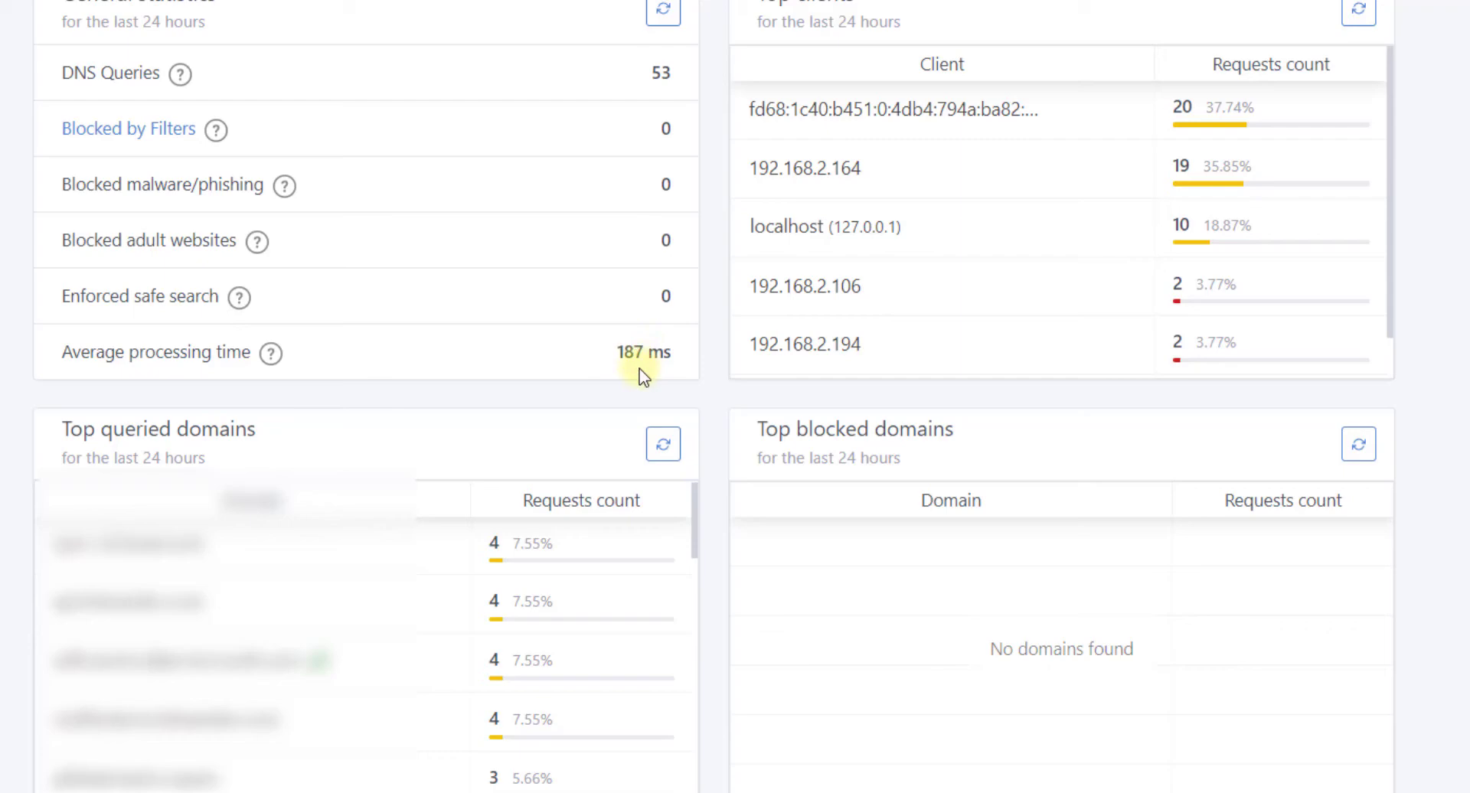
In General settings, set query log and statistics retention to 90 days and save both
{"action": "left_click", "coordinate": [613, 46]}
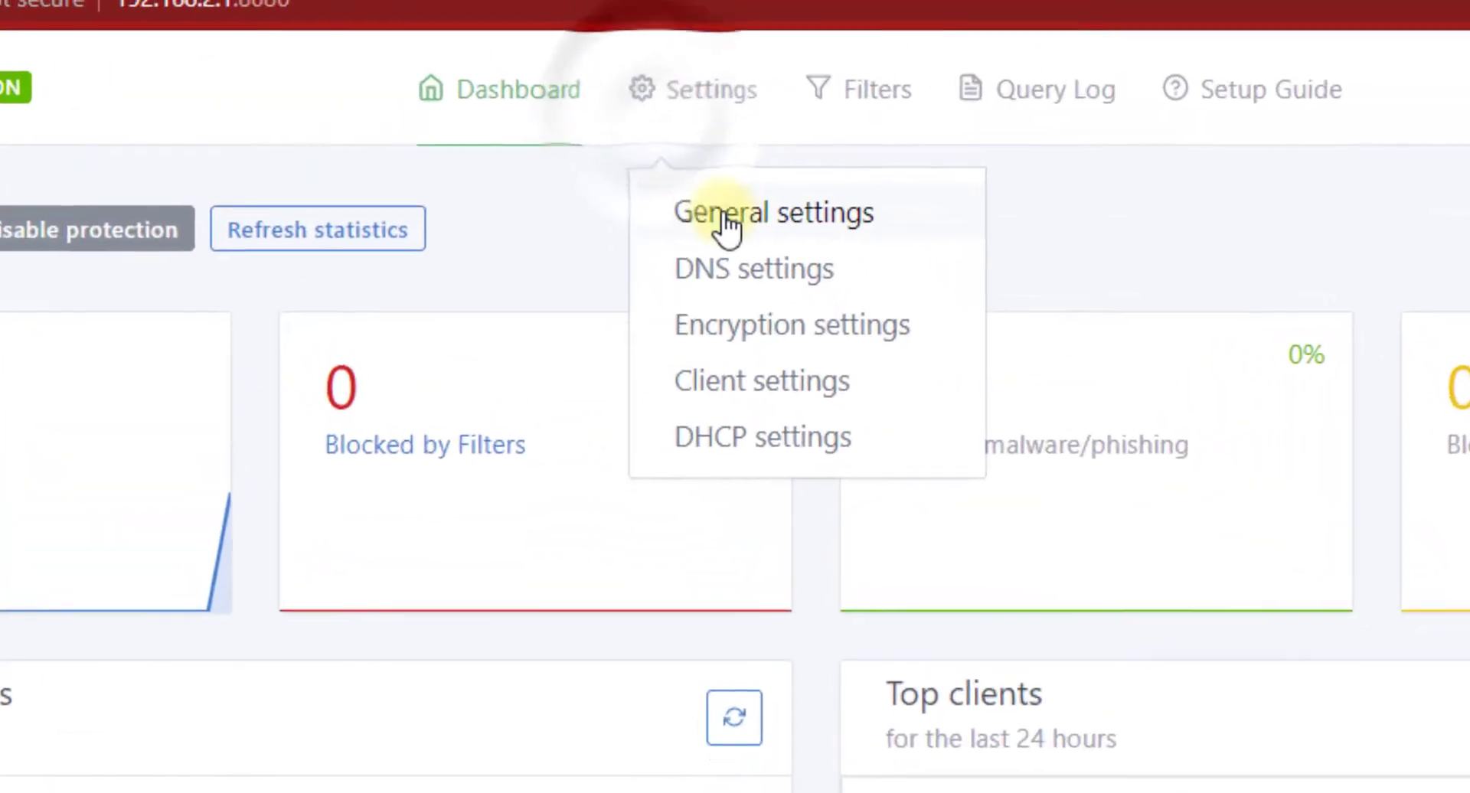
{"action": "left_click", "coordinate": [731, 231]}
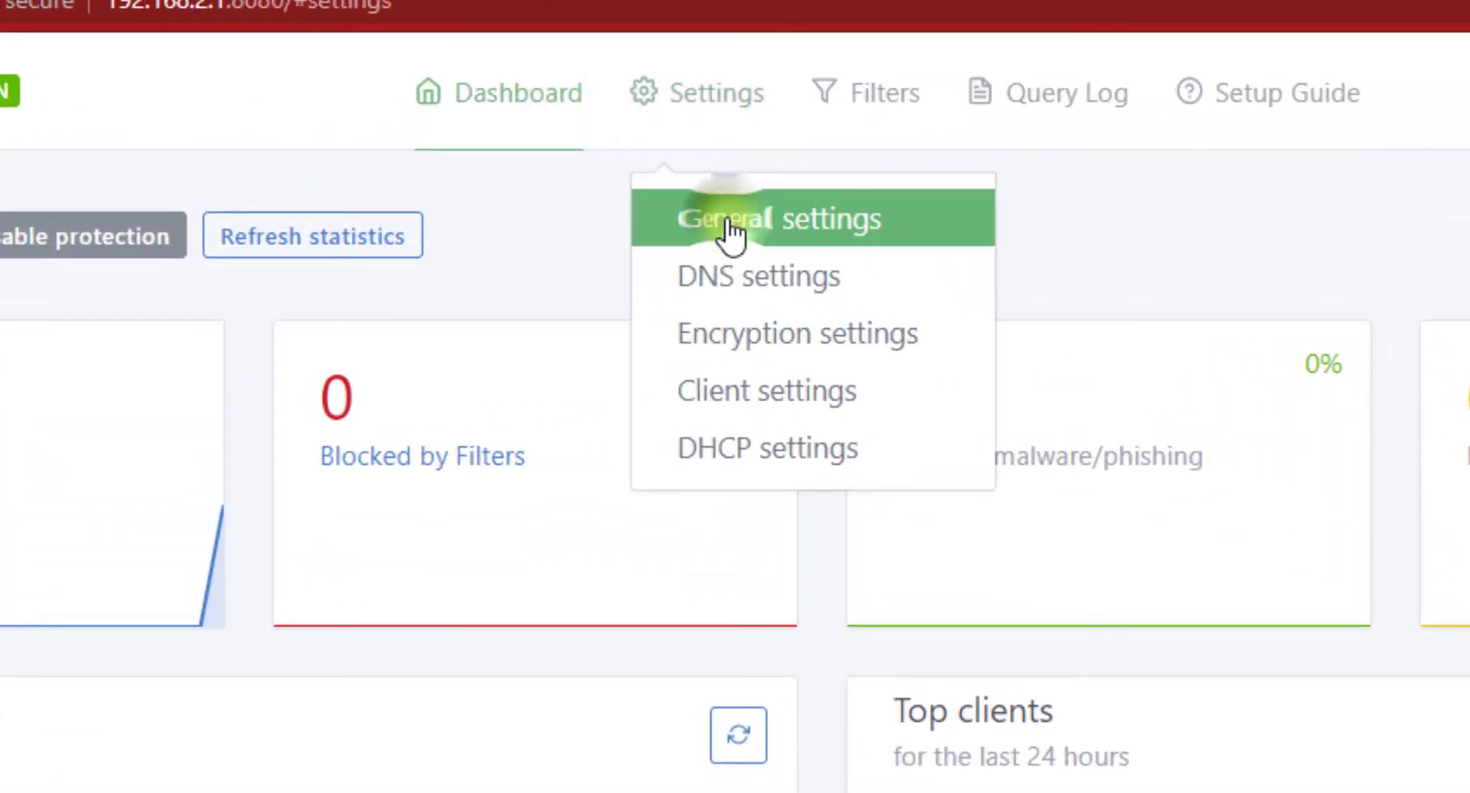
{"action": "scroll", "coordinate": [82, 247], "scroll_direction": "down", "scroll_amount": 5}
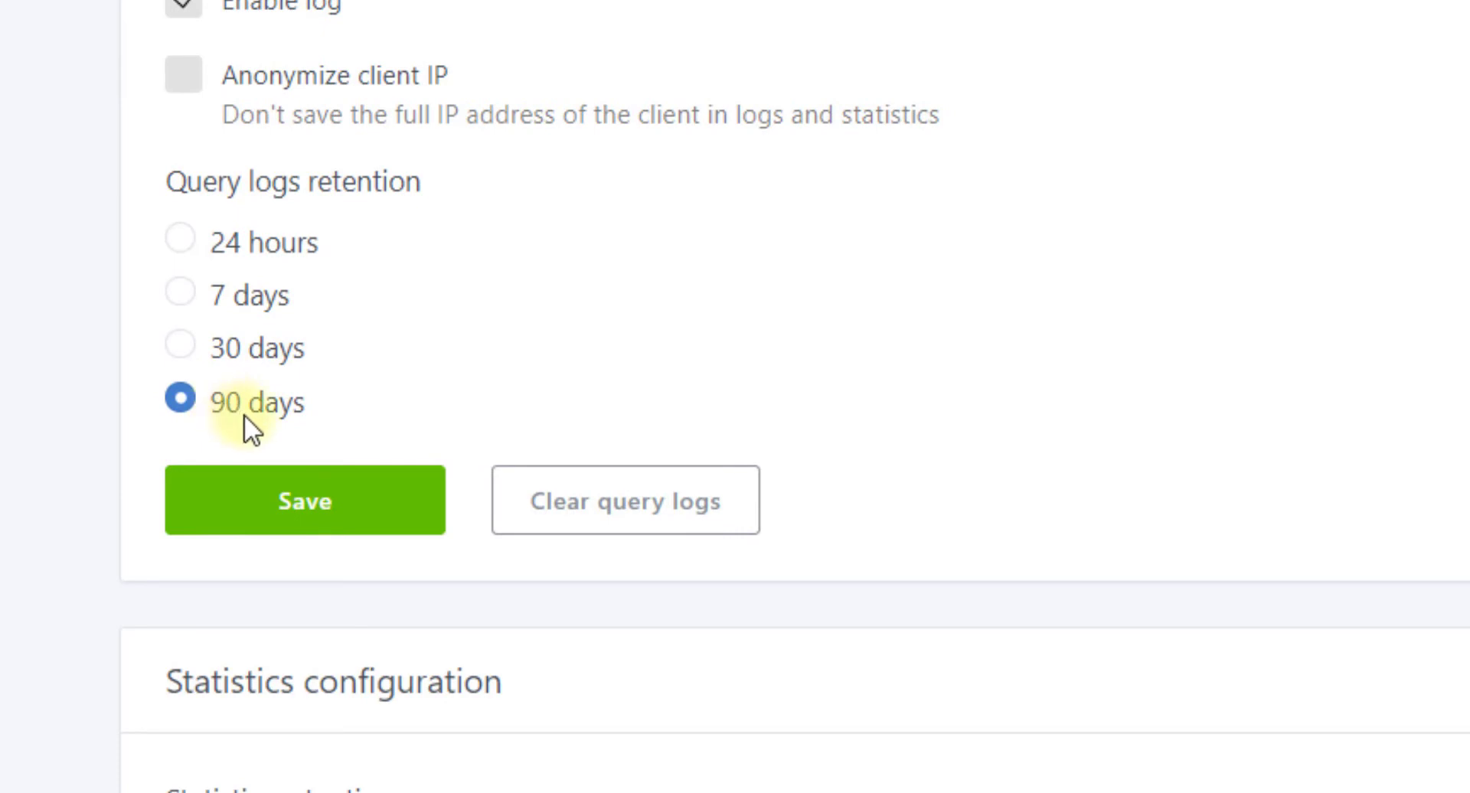
{"action": "scroll", "coordinate": [192, 358], "scroll_direction": "down", "scroll_amount": 1}
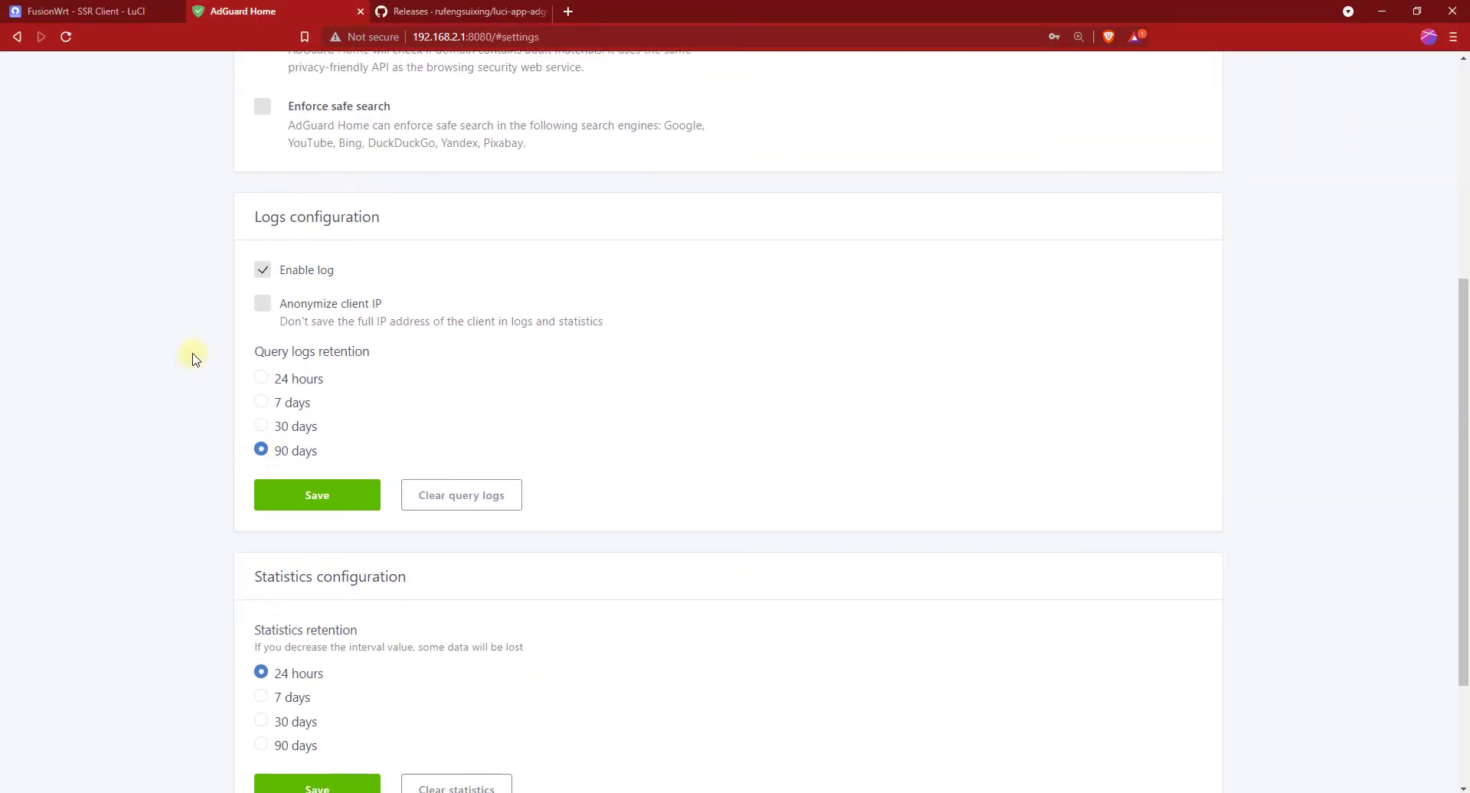
{"action": "scroll", "coordinate": [193, 357], "scroll_direction": "down", "scroll_amount": 2}
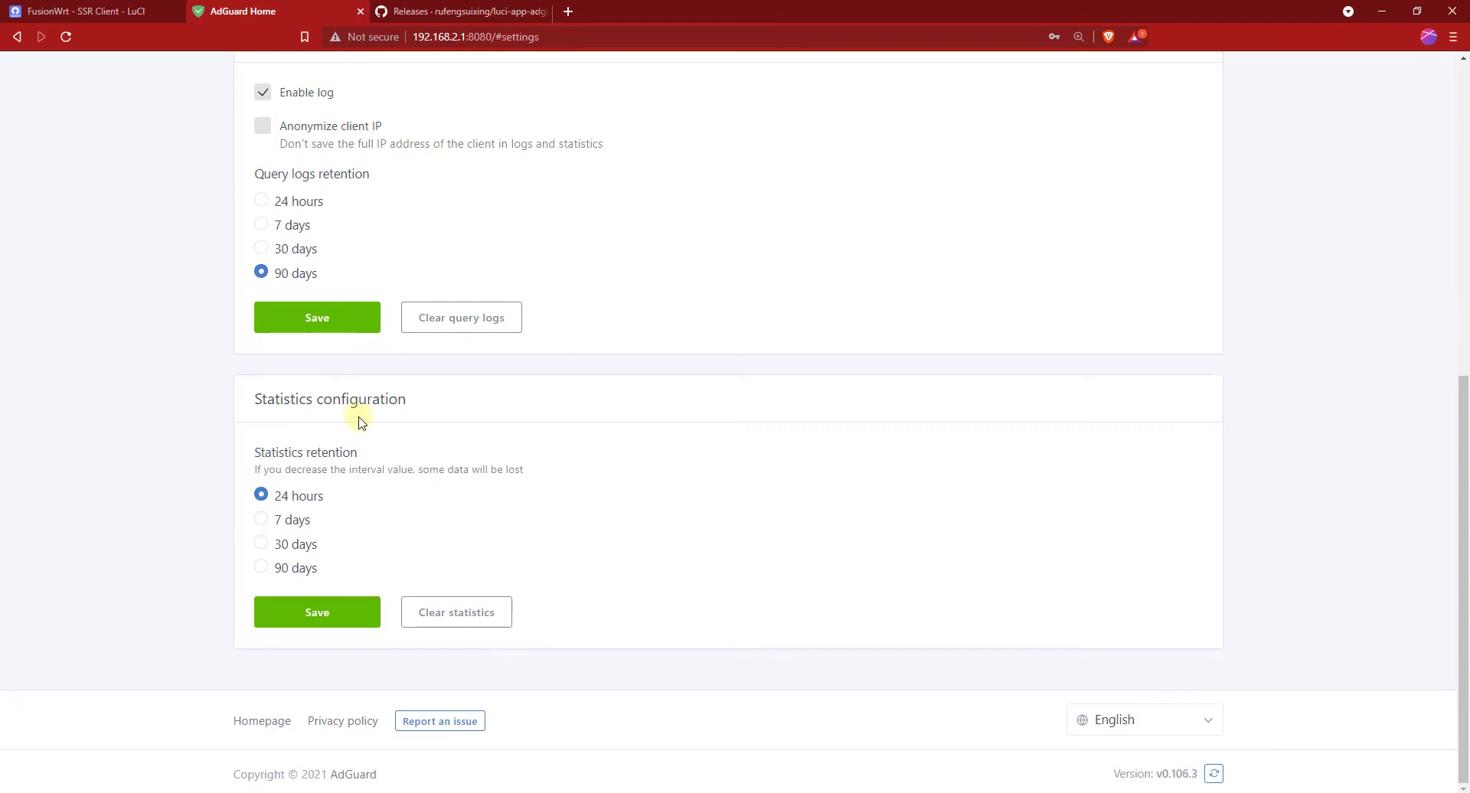
{"action": "left_click", "coordinate": [262, 569]}
{"action": "left_click", "coordinate": [317, 621]}
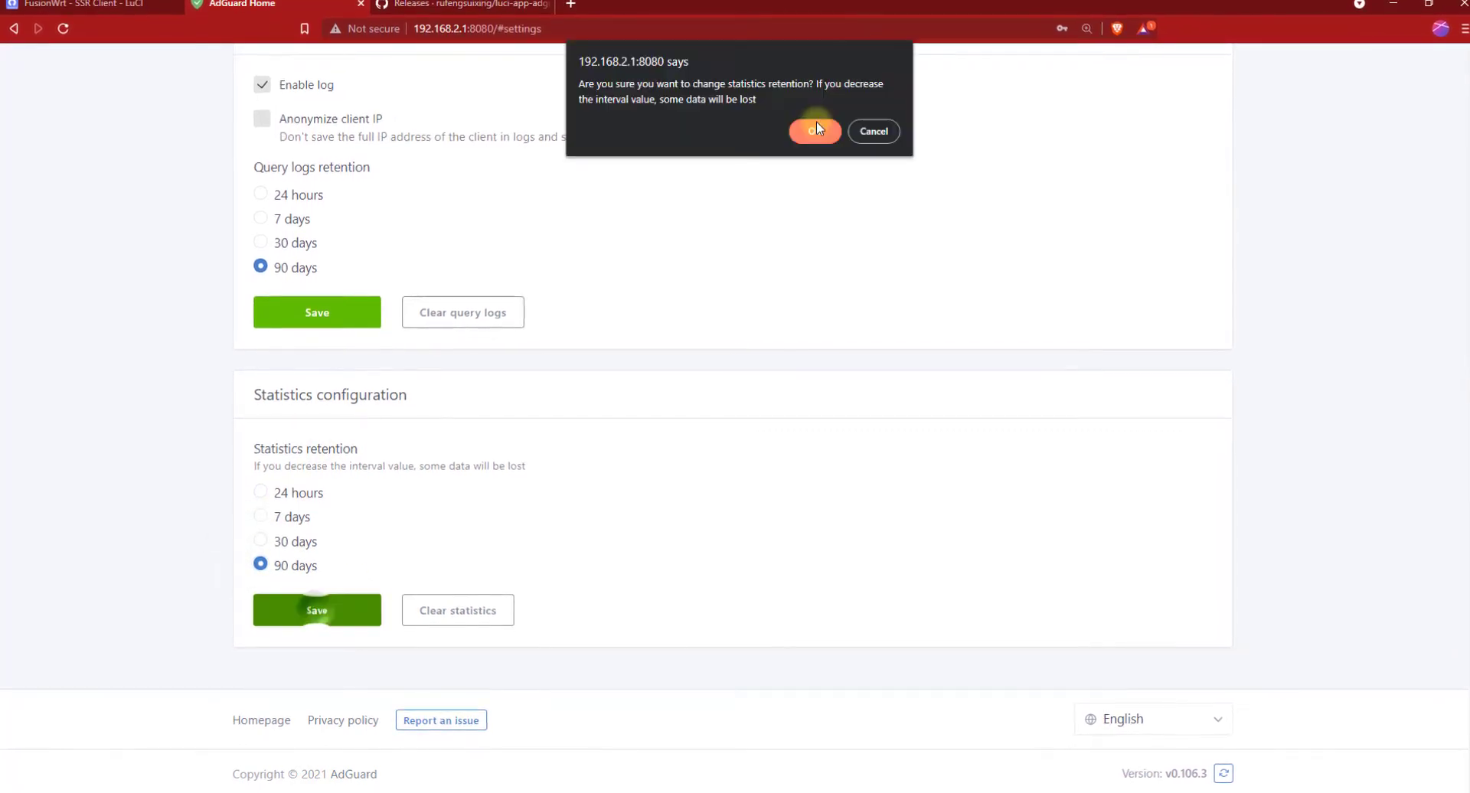
{"action": "left_click", "coordinate": [816, 128]}
{"action": "left_click", "coordinate": [343, 317]}
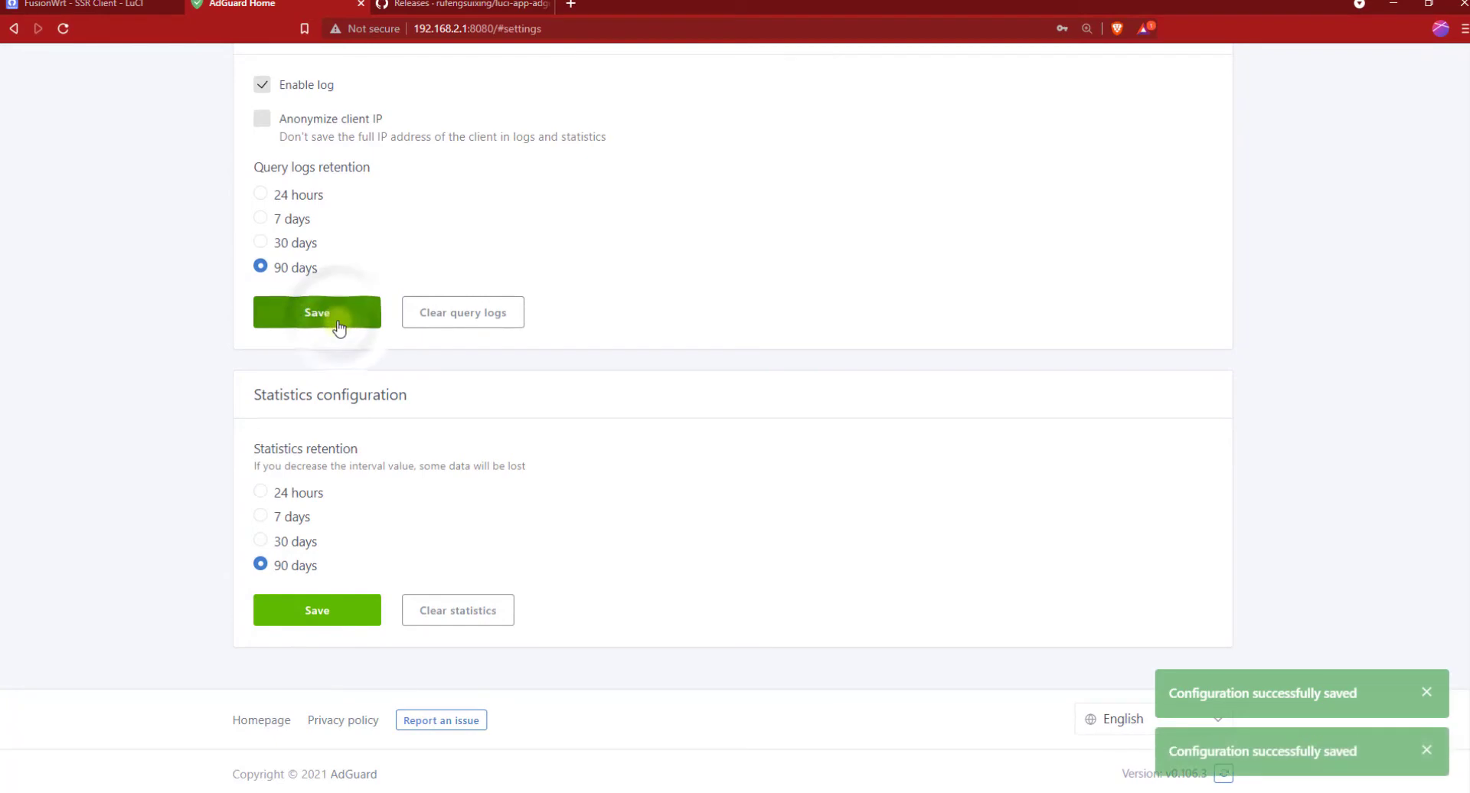
{"action": "scroll", "coordinate": [515, 288], "scroll_direction": "up", "scroll_amount": 10}
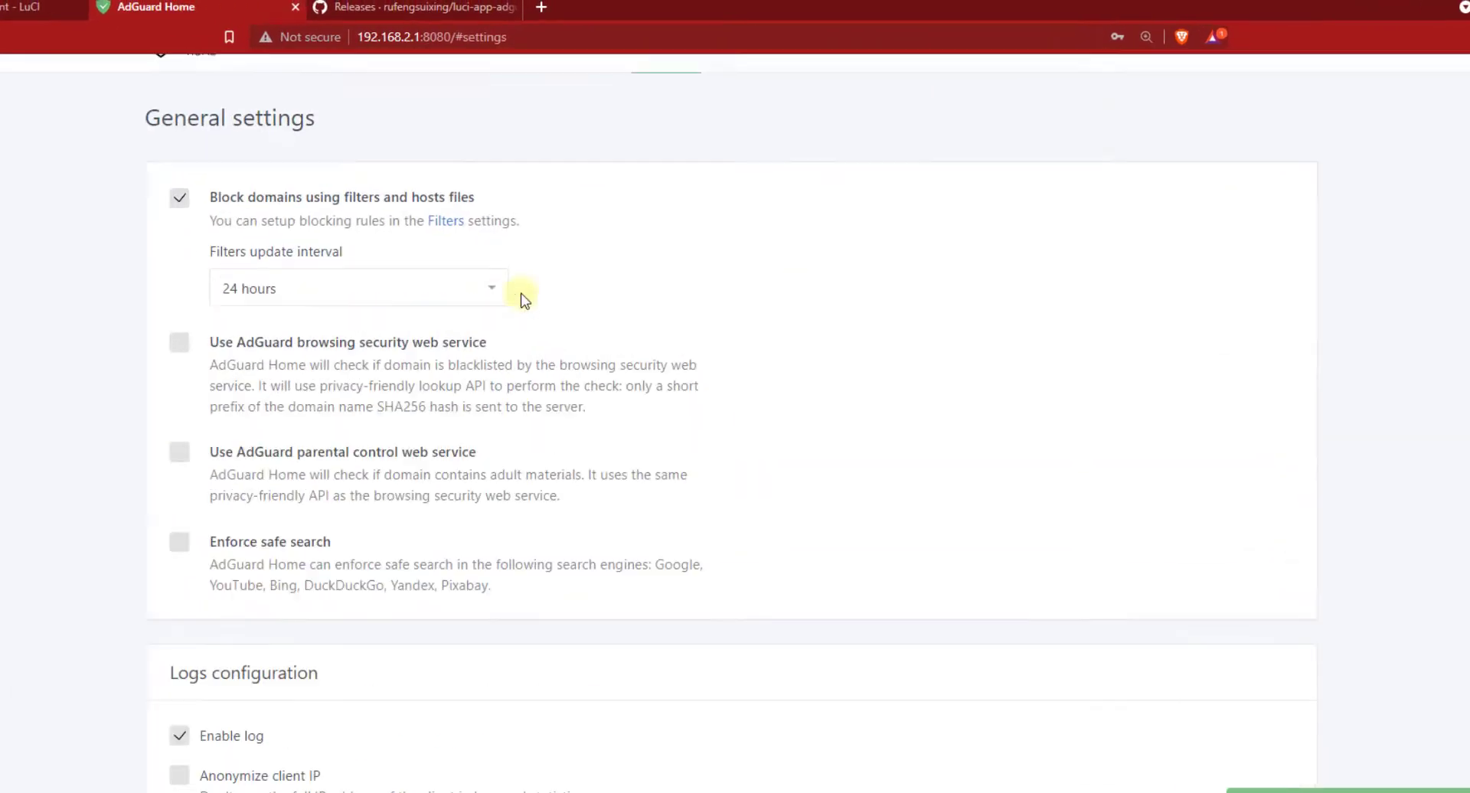
Replace the quad9 upstream with the Cloudflare upstream list and enable Parallel requests
{"action": "mouse_move", "coordinate": [679, 107]}
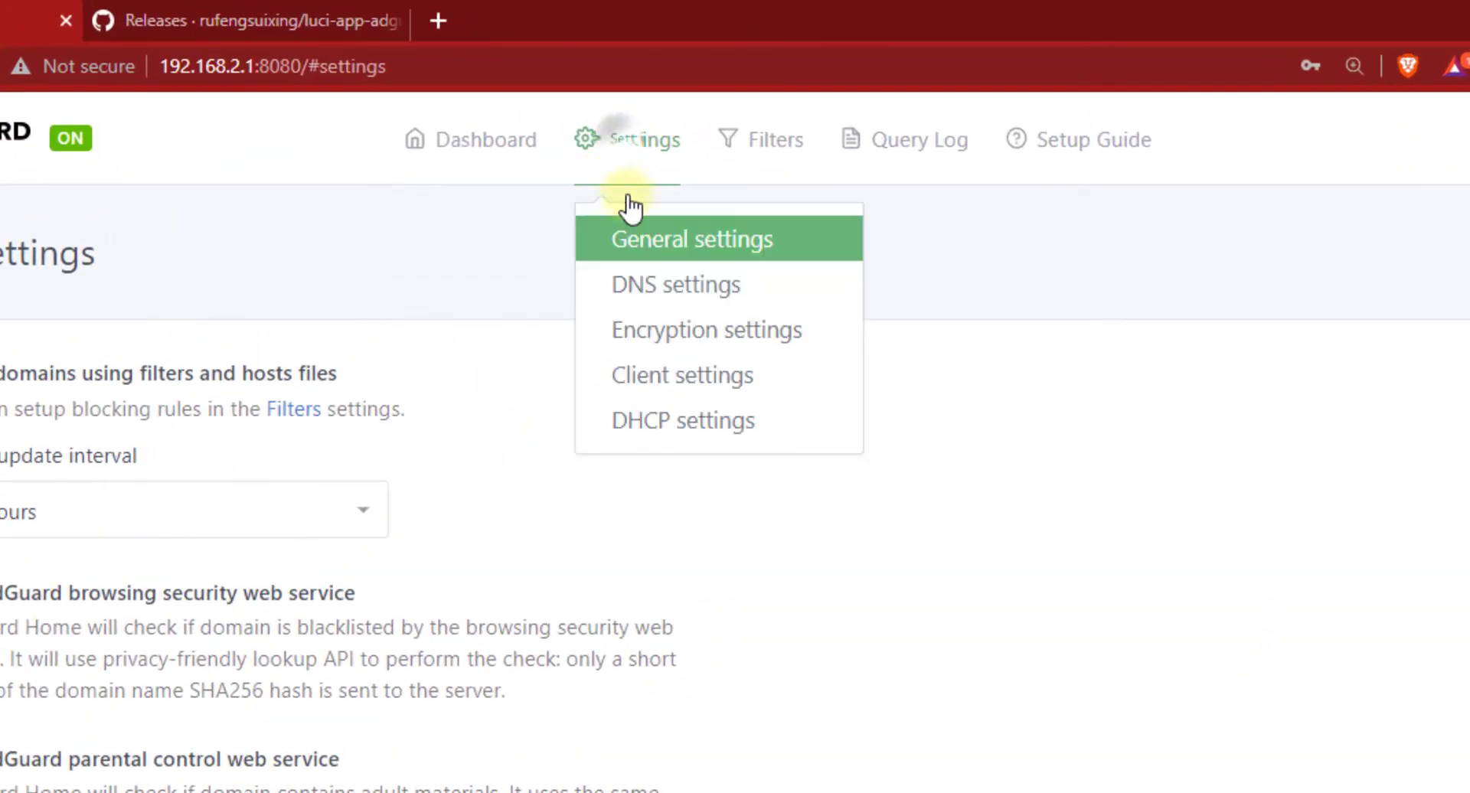
{"action": "left_click", "coordinate": [647, 287]}
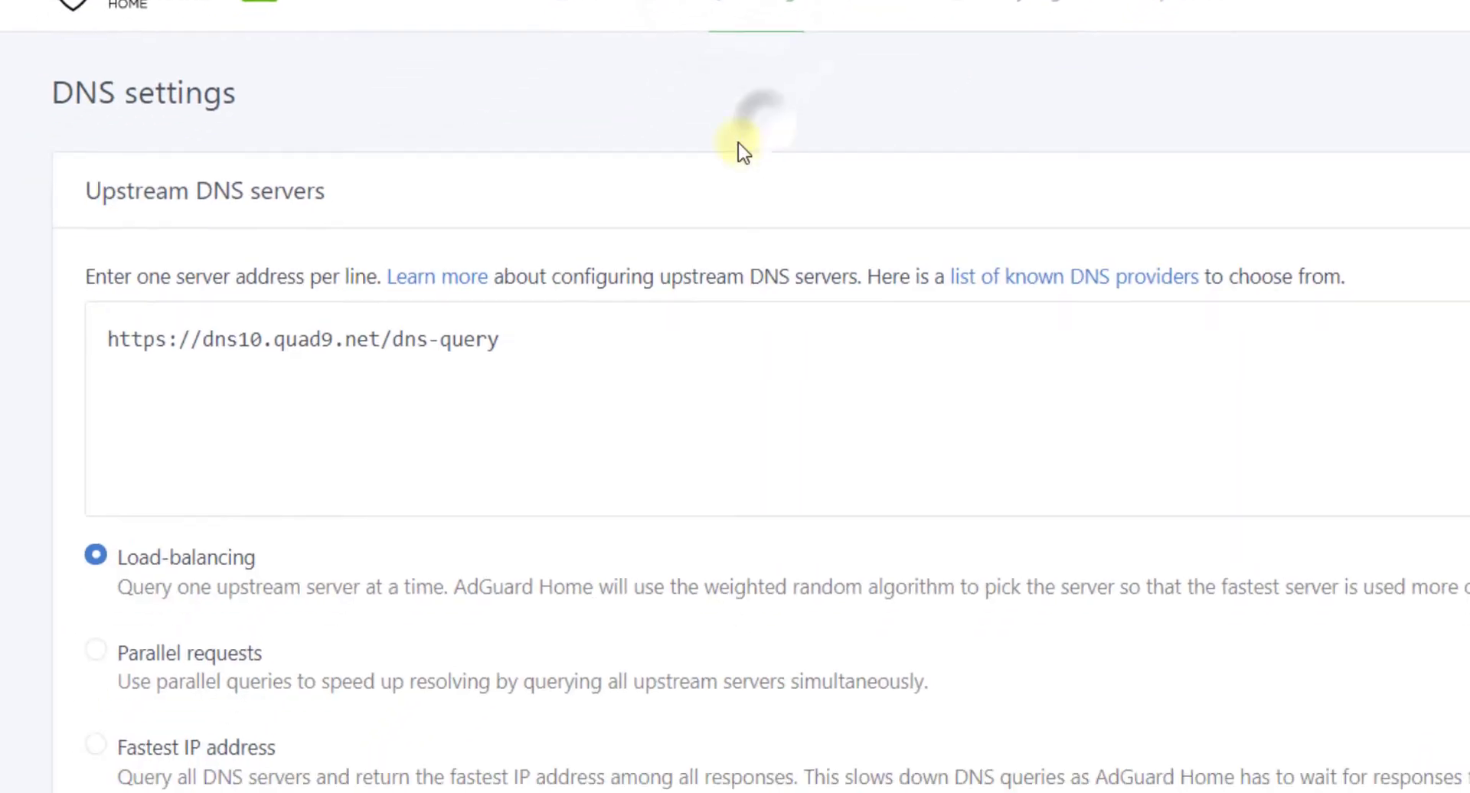
{"action": "left_click", "coordinate": [587, 361]}
{"action": "left_click_drag", "start_coordinate": [588, 362], "coordinate": [115, 341]}
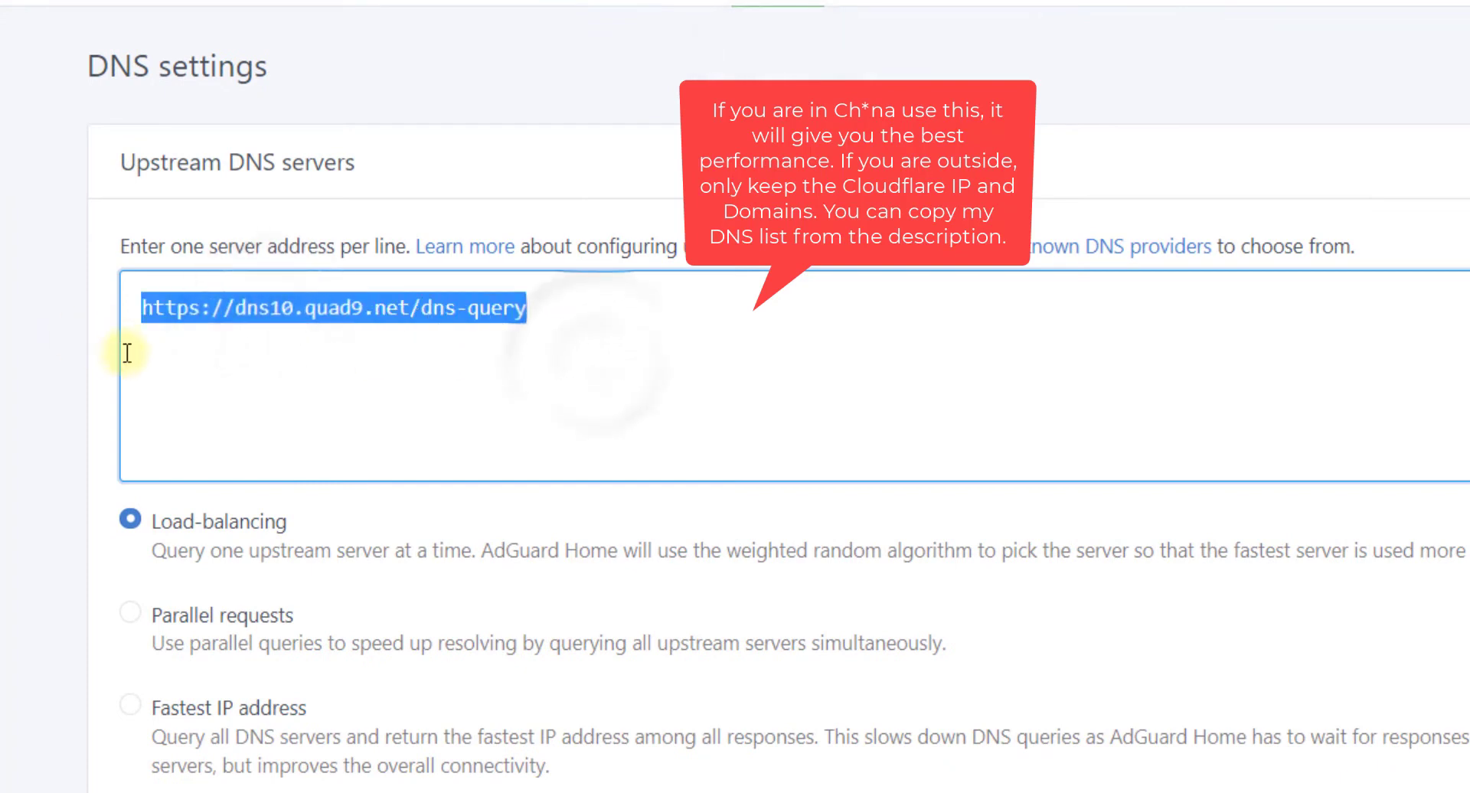
{"action": "key", "text": "BackSpace"}
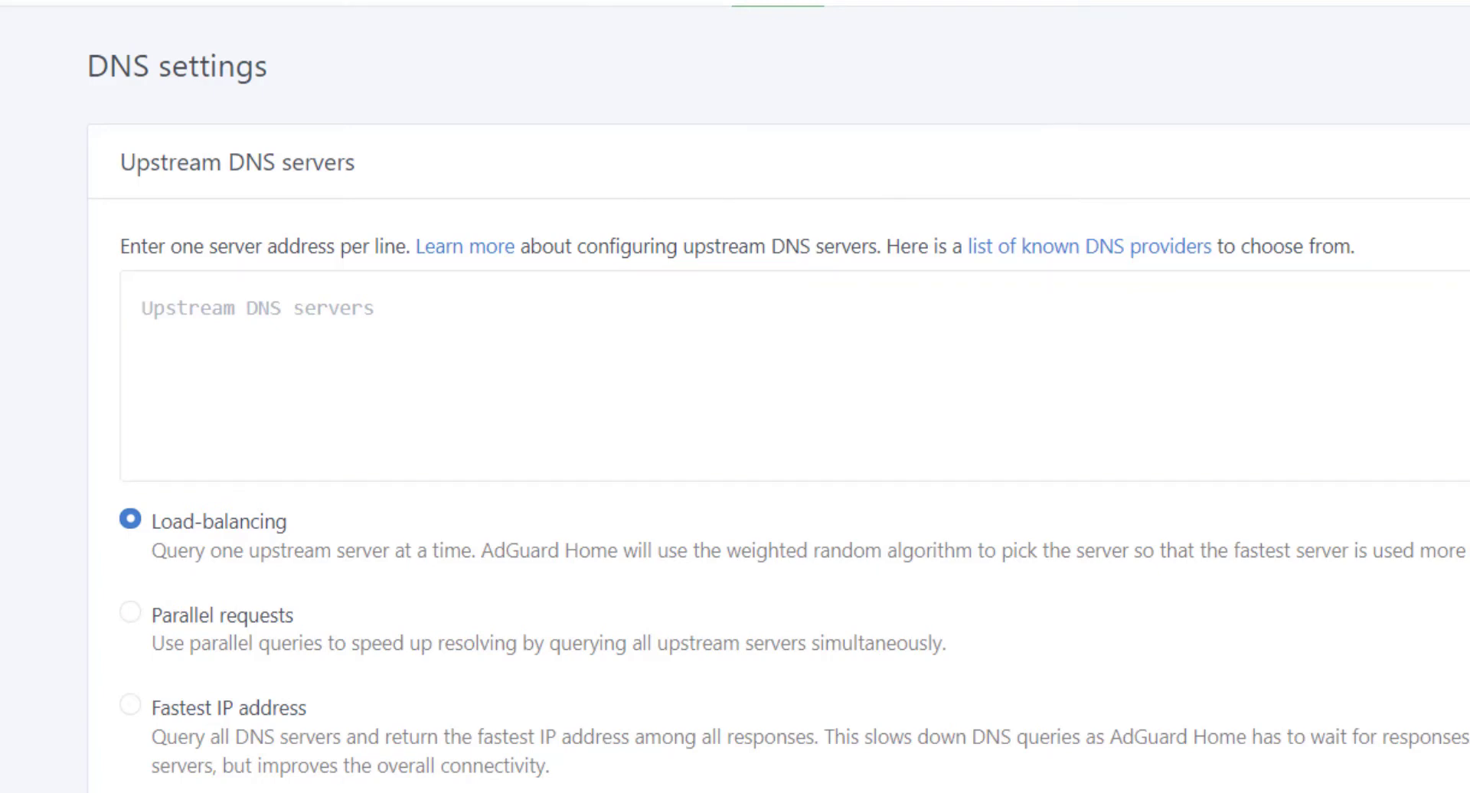
{"action": "left_click", "coordinate": [467, 333]}
{"action": "type", "text": "tls://1dot1dot1dot1.cloudflare-dns.com https://dns.cloudflare.com/dns-query tls://1.1.1.1 tls://1.0.0.1 https://1.0.0.1/dns-query https://1.1.1.1/dns-query"}
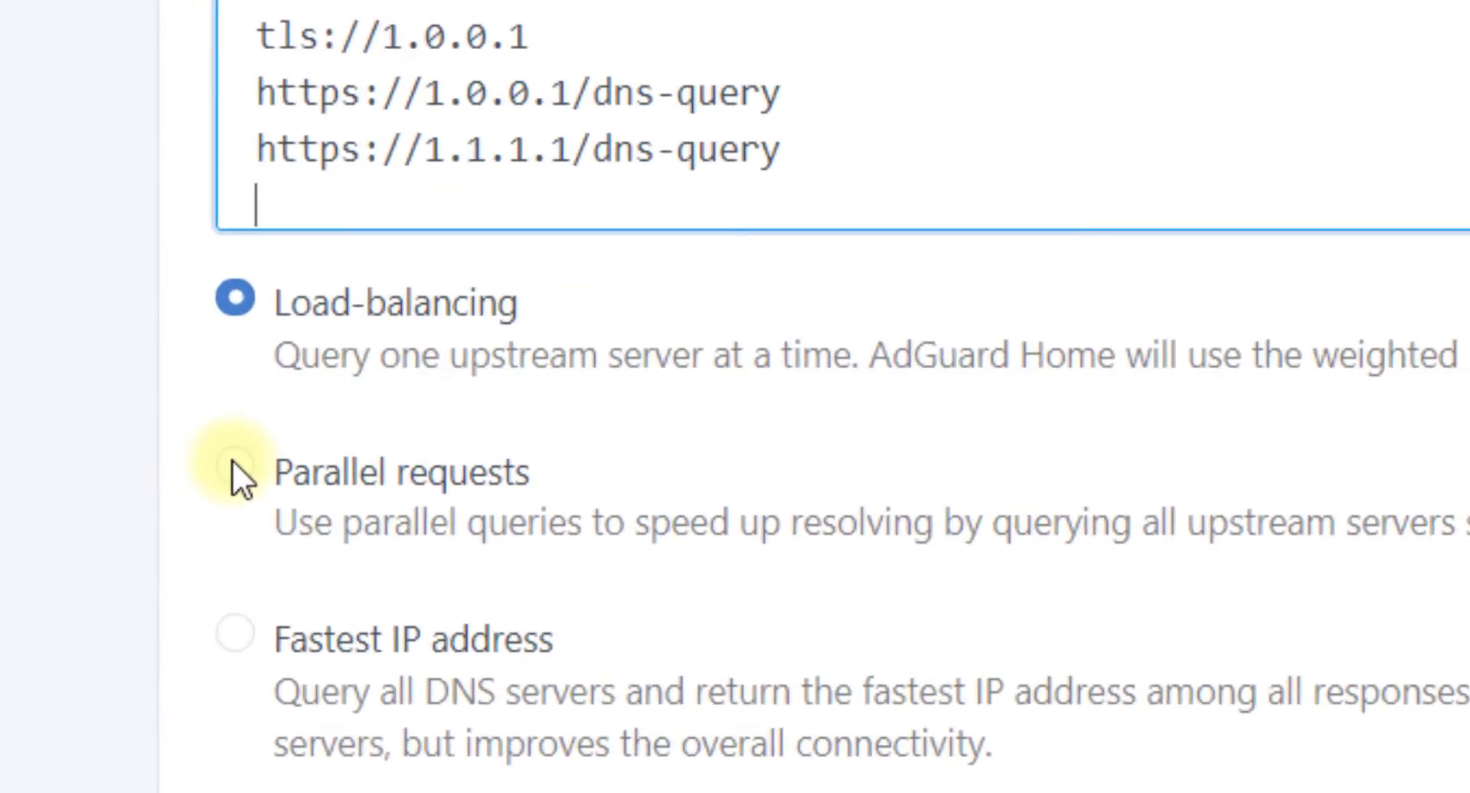
{"action": "scroll", "coordinate": [164, 291], "scroll_direction": "down", "scroll_amount": 2}
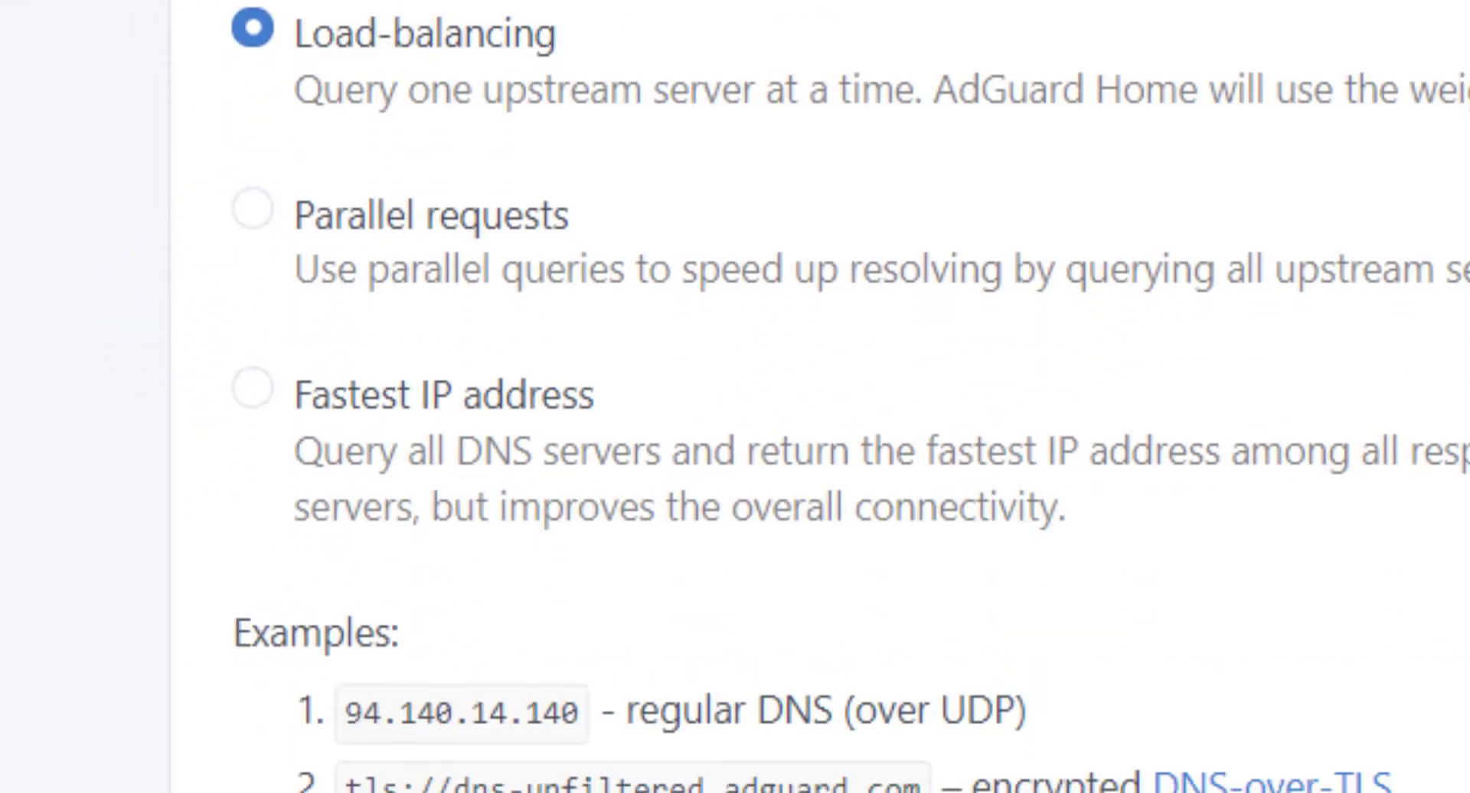
{"action": "scroll", "coordinate": [575, 66], "scroll_direction": "up", "scroll_amount": 4}
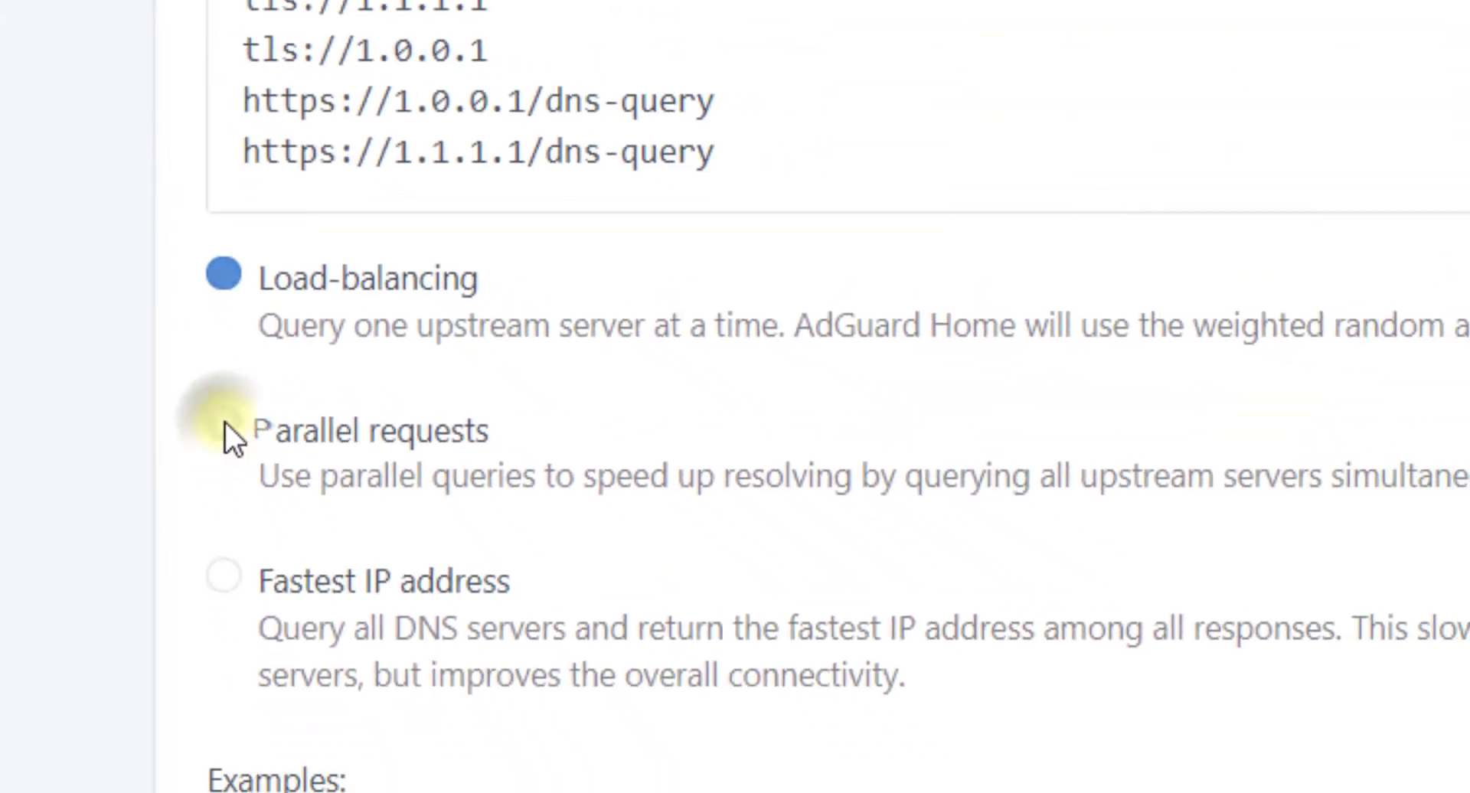
{"action": "left_click", "coordinate": [225, 426]}
Replace the bootstrap DNS servers with Cloudflare's bootstrap addresses
{"action": "scroll", "coordinate": [91, 262], "scroll_direction": "down", "scroll_amount": 6}
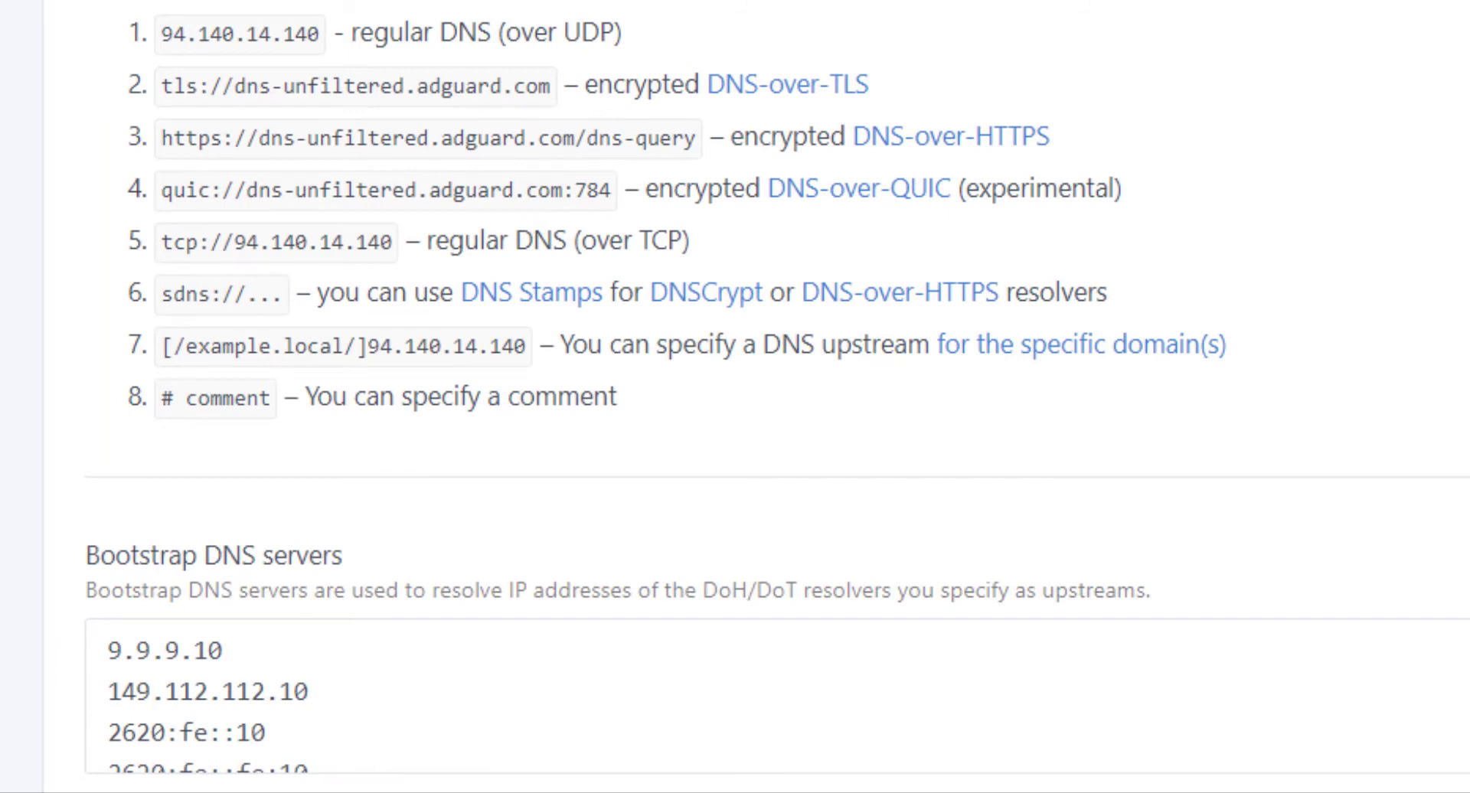
{"action": "scroll", "coordinate": [386, 103], "scroll_direction": "down", "scroll_amount": 5}
{"action": "left_click", "coordinate": [252, 309]}
{"action": "key", "text": "ctrl+a"}
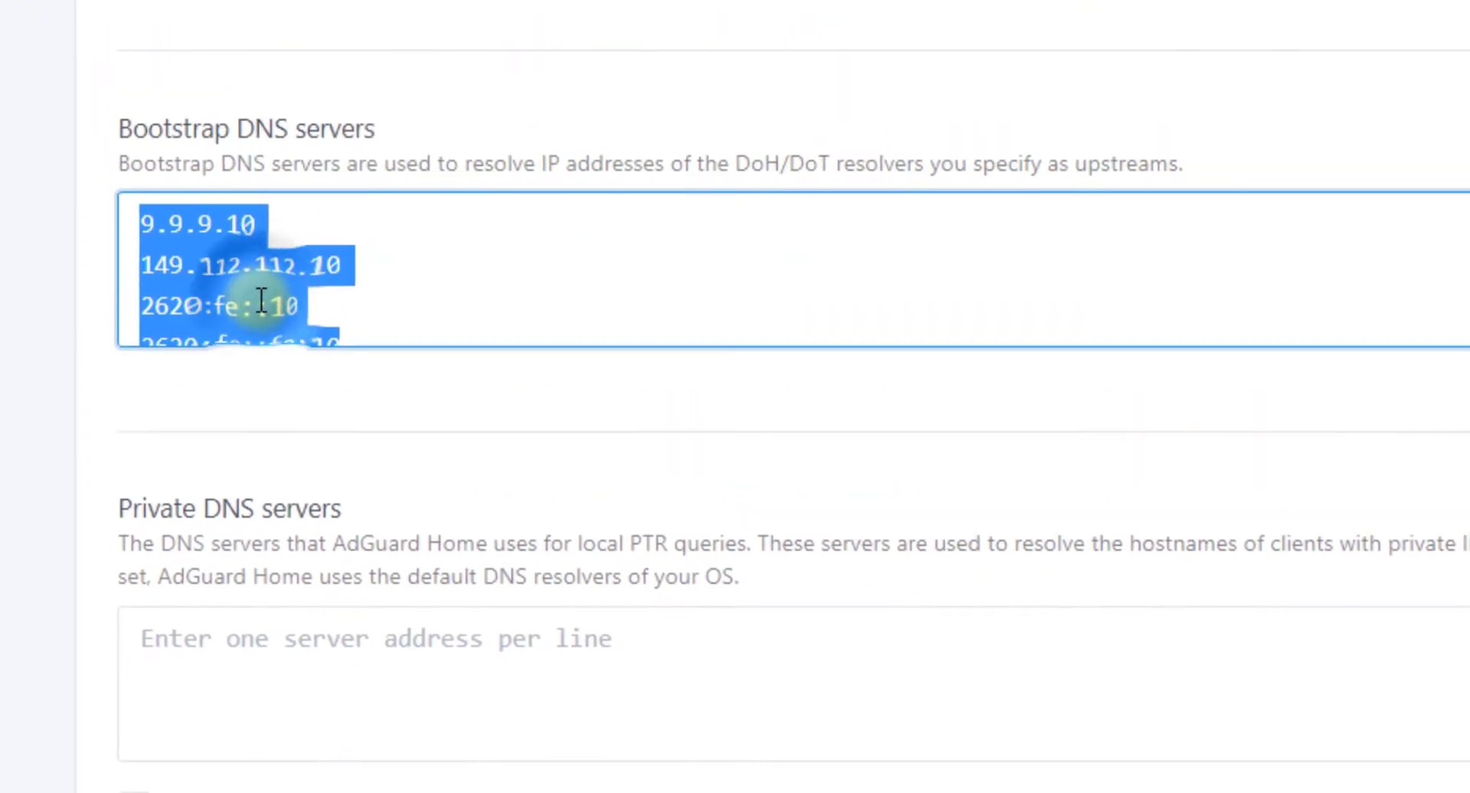
{"action": "type", "text": "1.1.1.1:53 1.0.0.1:53 2606:4700:4700::1111 2606:4700:4700::1001"}
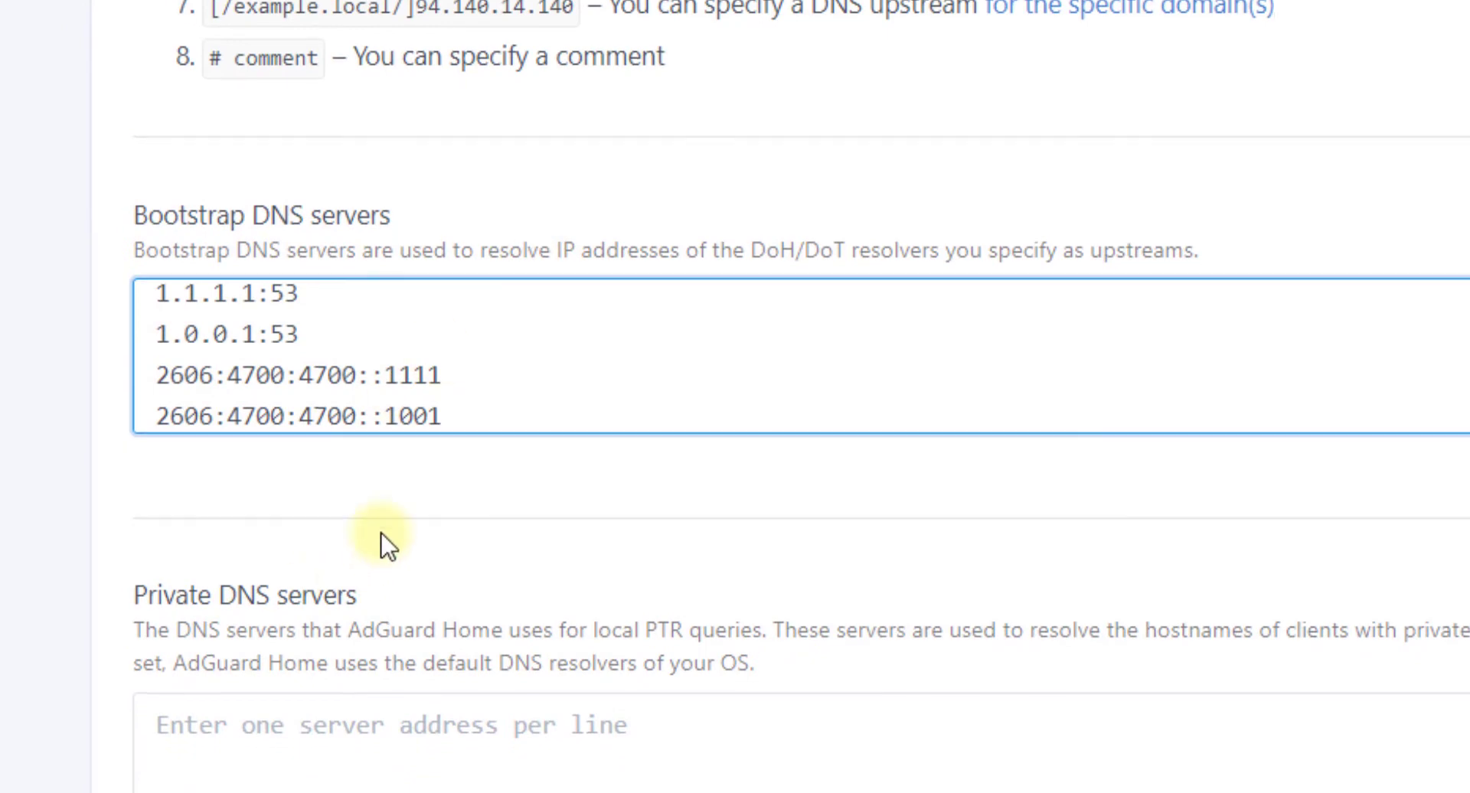
Set the private DNS server to 192.168.2.1 and apply the DNS settings
{"action": "scroll", "coordinate": [360, 498], "scroll_direction": "down", "scroll_amount": 2}
{"action": "left_click", "coordinate": [318, 593]}
{"action": "type", "text": "192.168.2.1"}
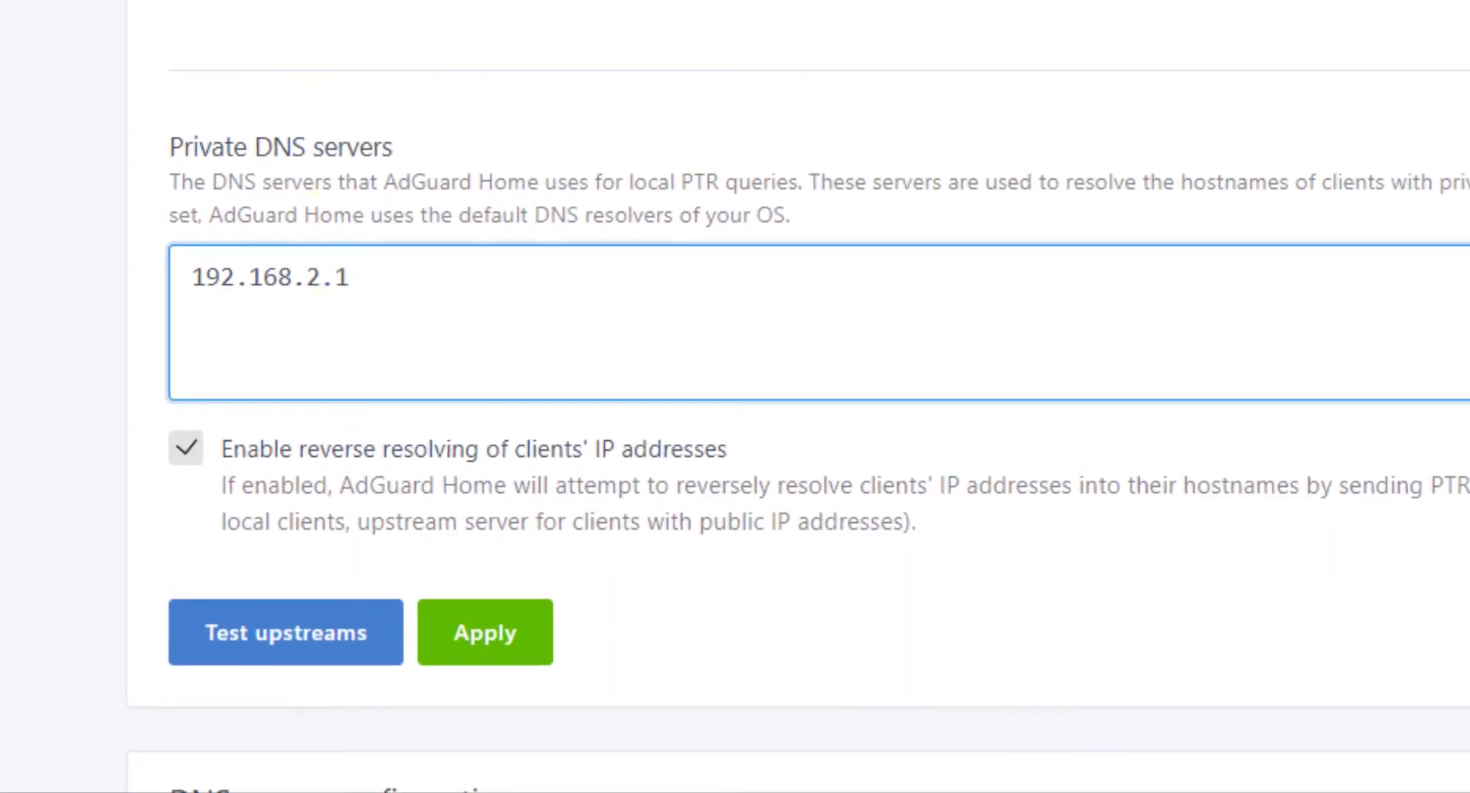
{"action": "key", "text": "Tab"}
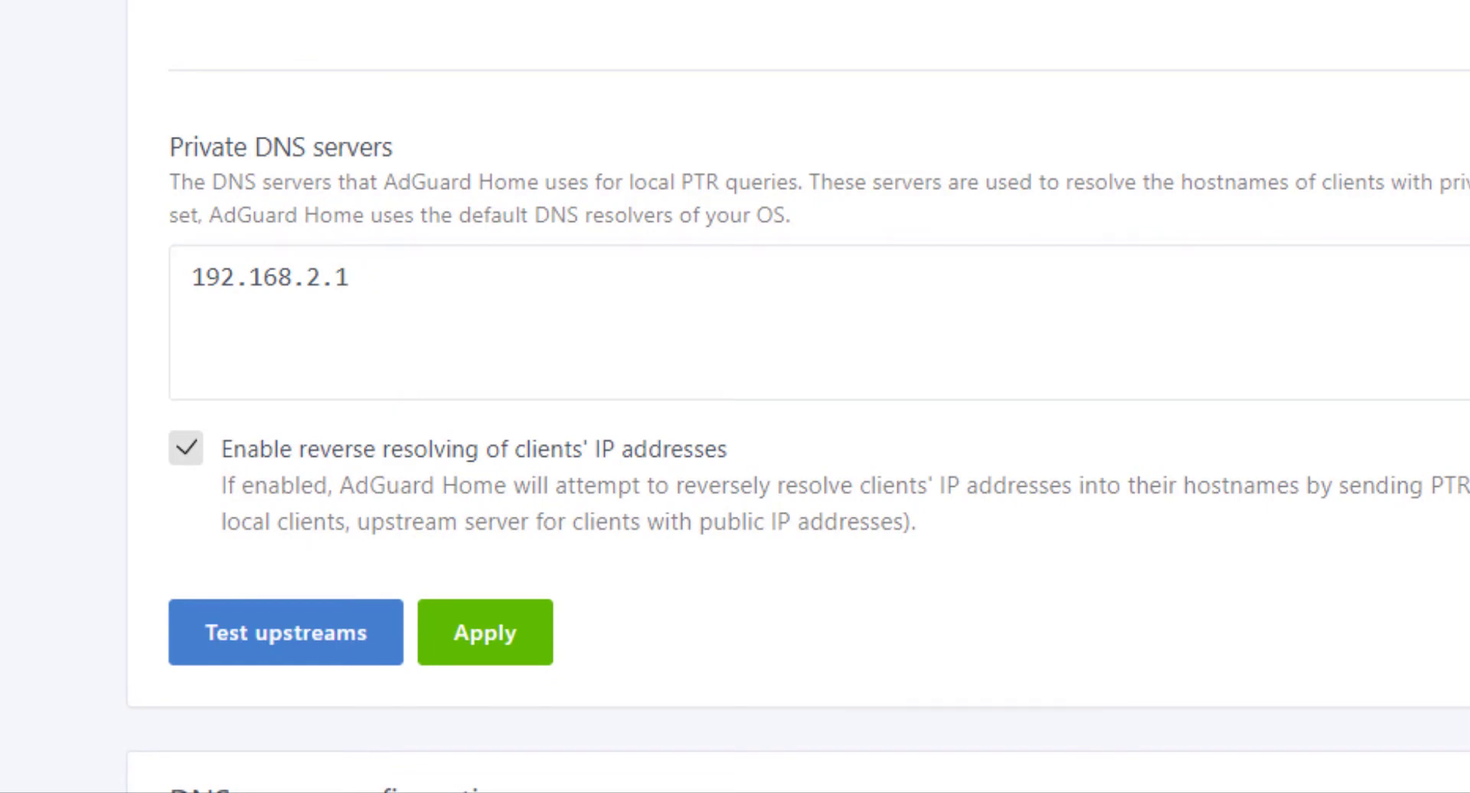
{"action": "left_click", "coordinate": [485, 652]}
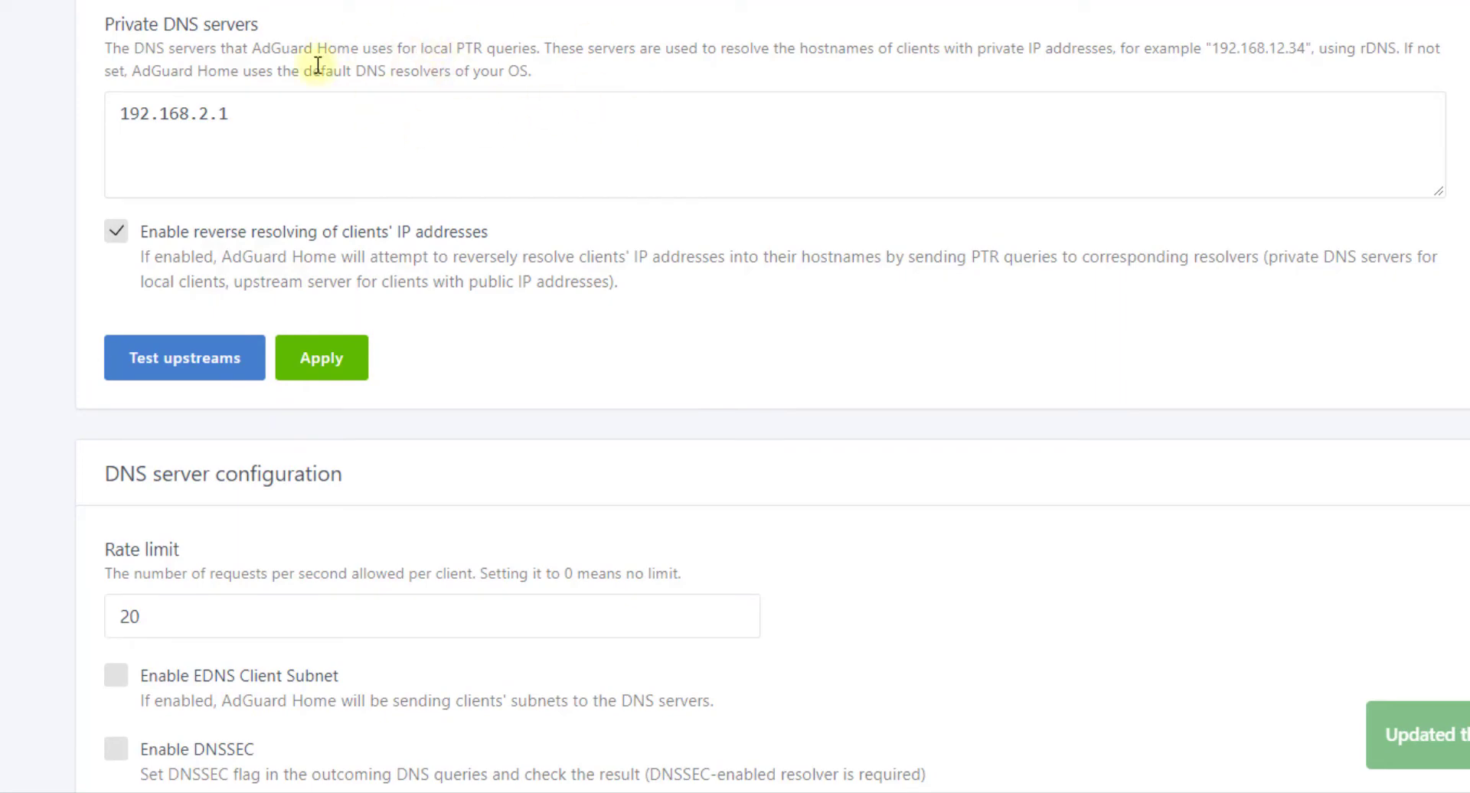
Set the DNS cache to 429496789 bytes with TTL 3600–7200 seconds and save
{"action": "scroll", "coordinate": [13, 213], "scroll_direction": "down", "scroll_amount": 15}
{"action": "key", "text": "Tab"}
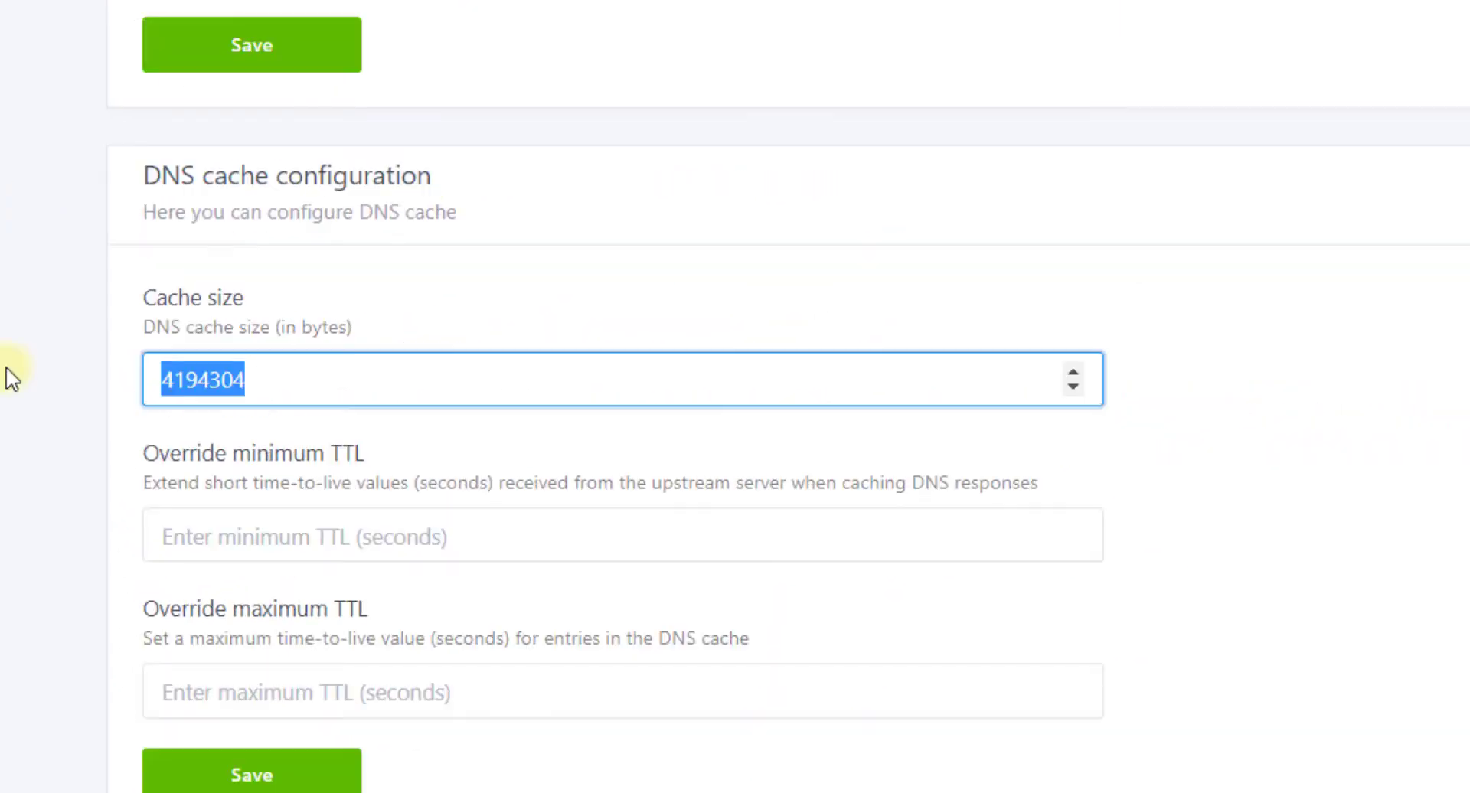
{"action": "type", "text": "429496789"}
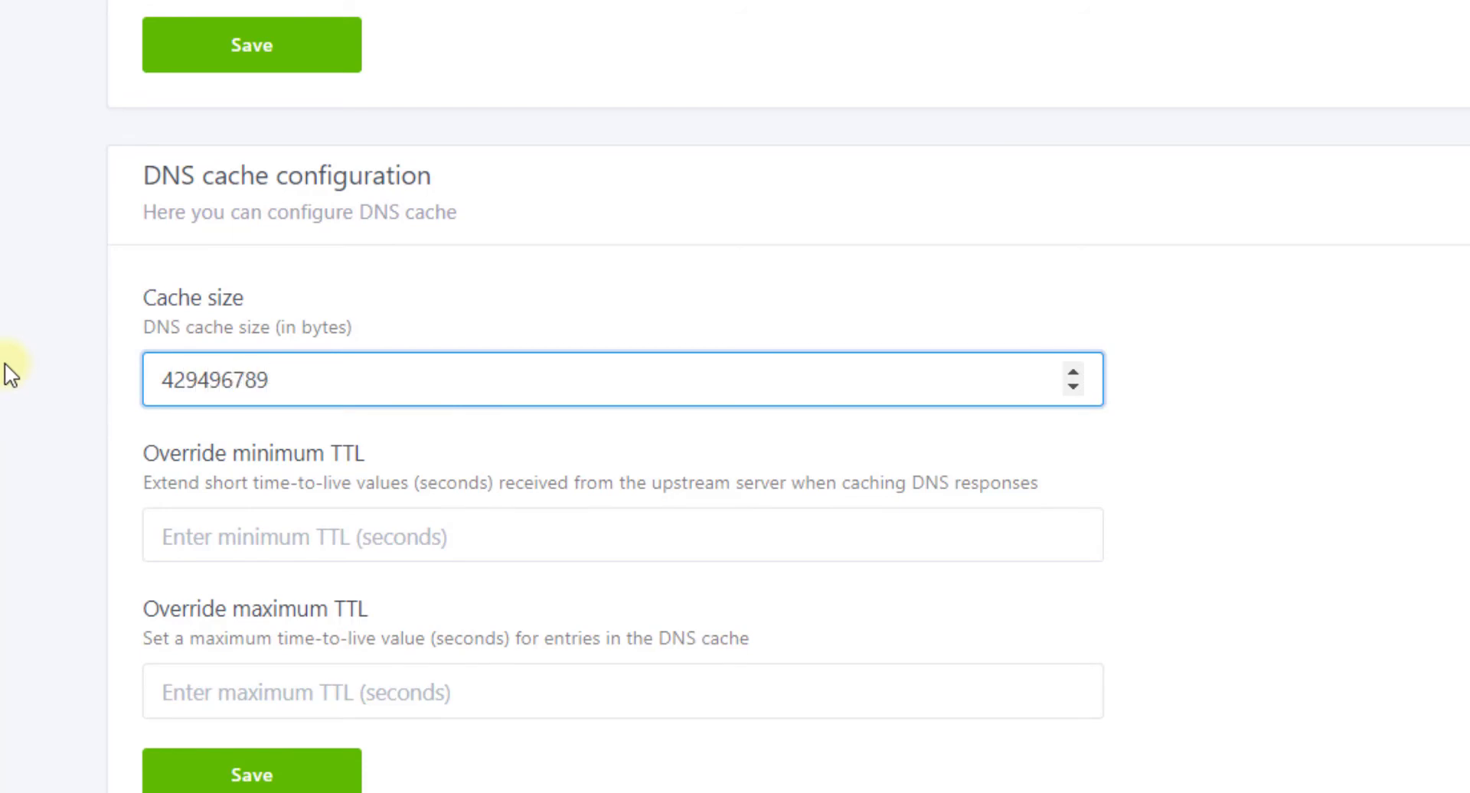
{"action": "left_click", "coordinate": [271, 543]}
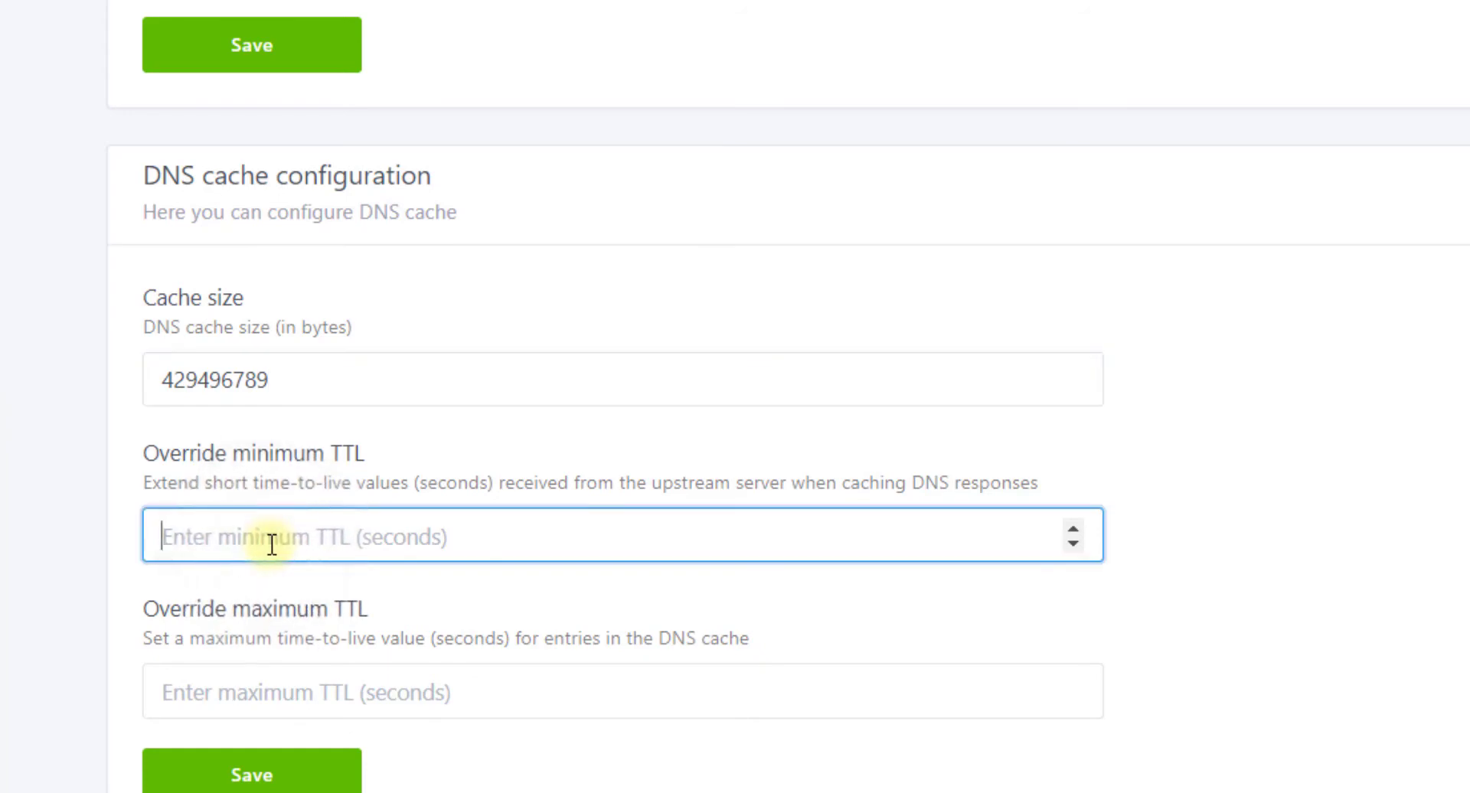
{"action": "type", "text": "3600"}
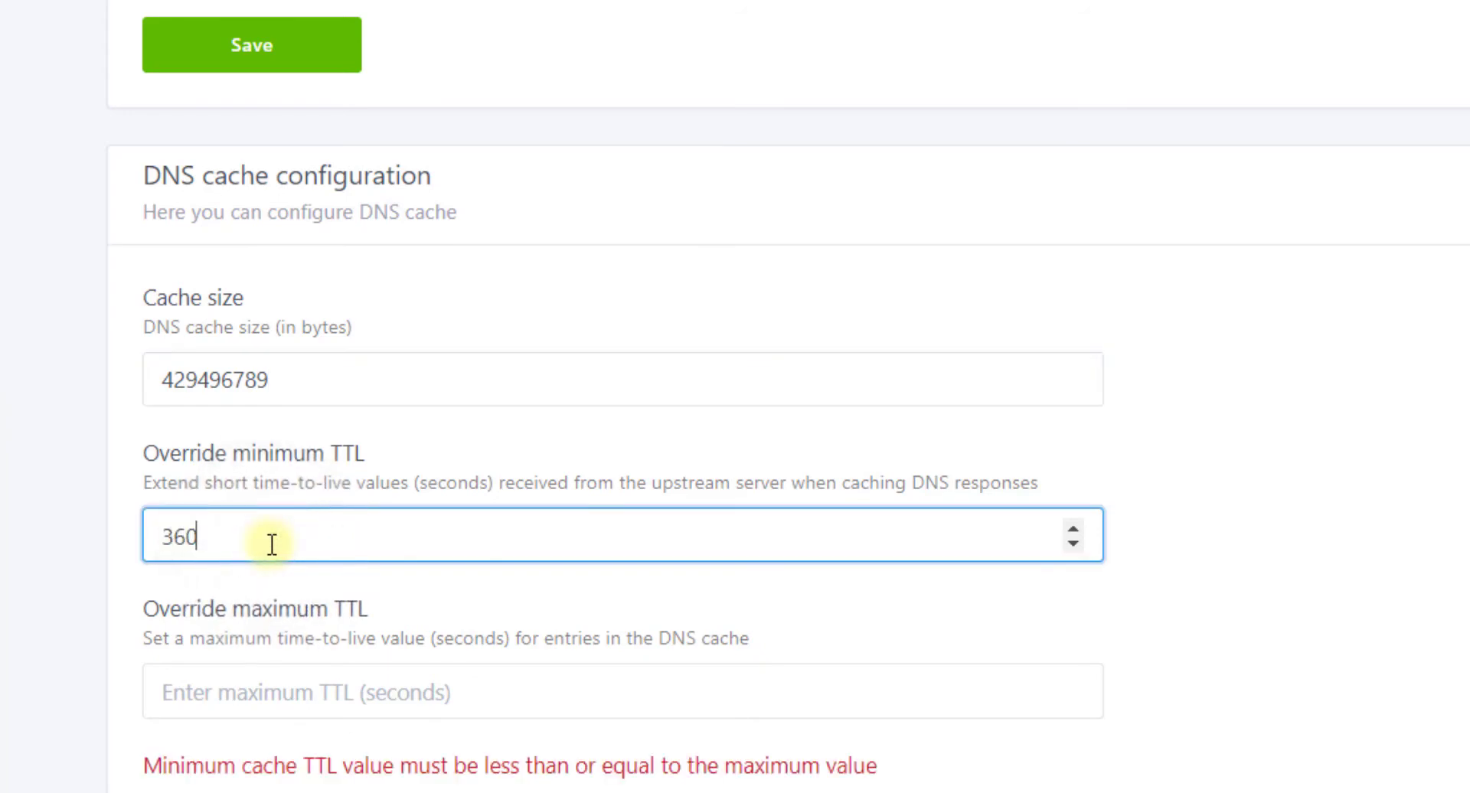
{"action": "left_click", "coordinate": [279, 692]}
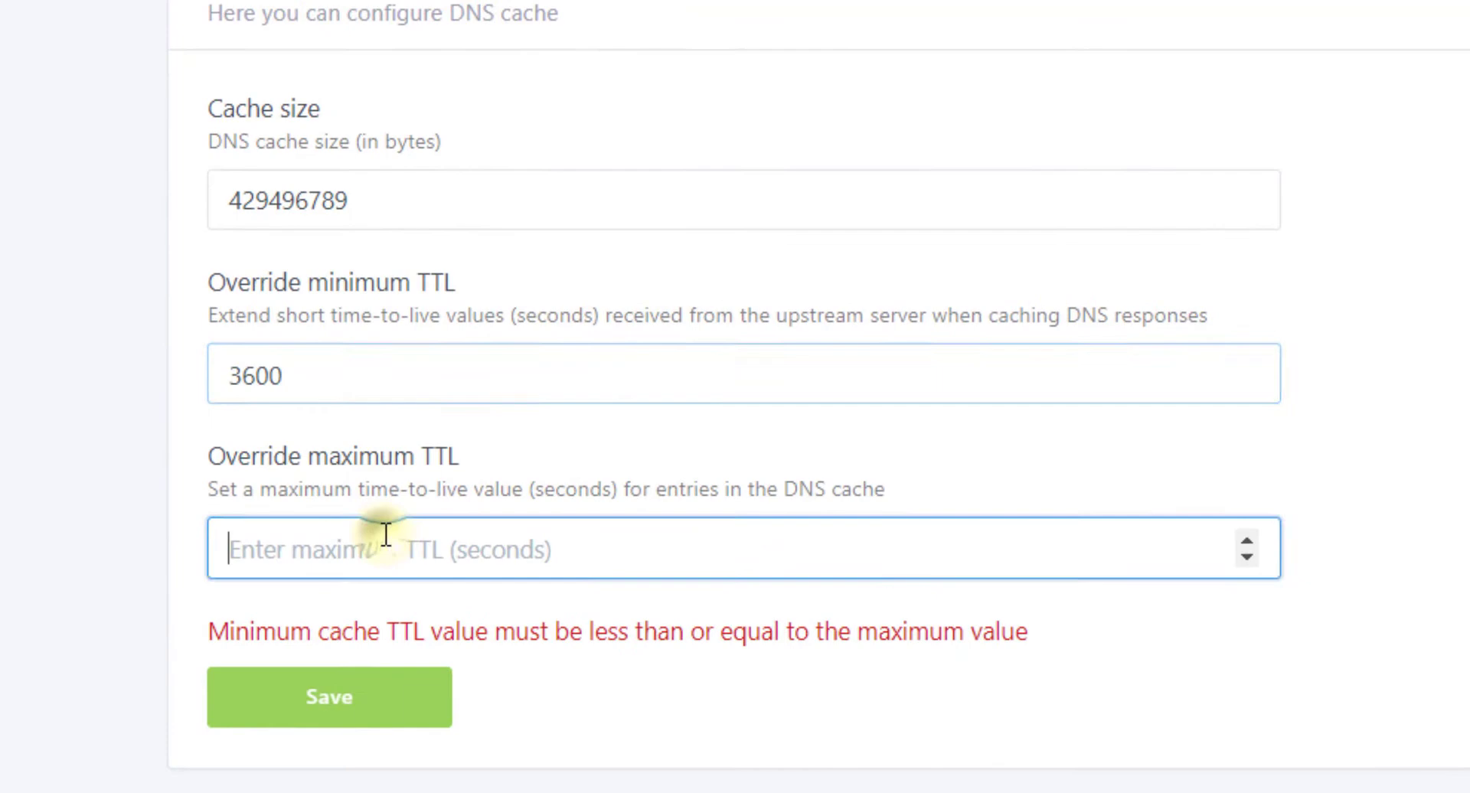
{"action": "type", "text": "7200"}
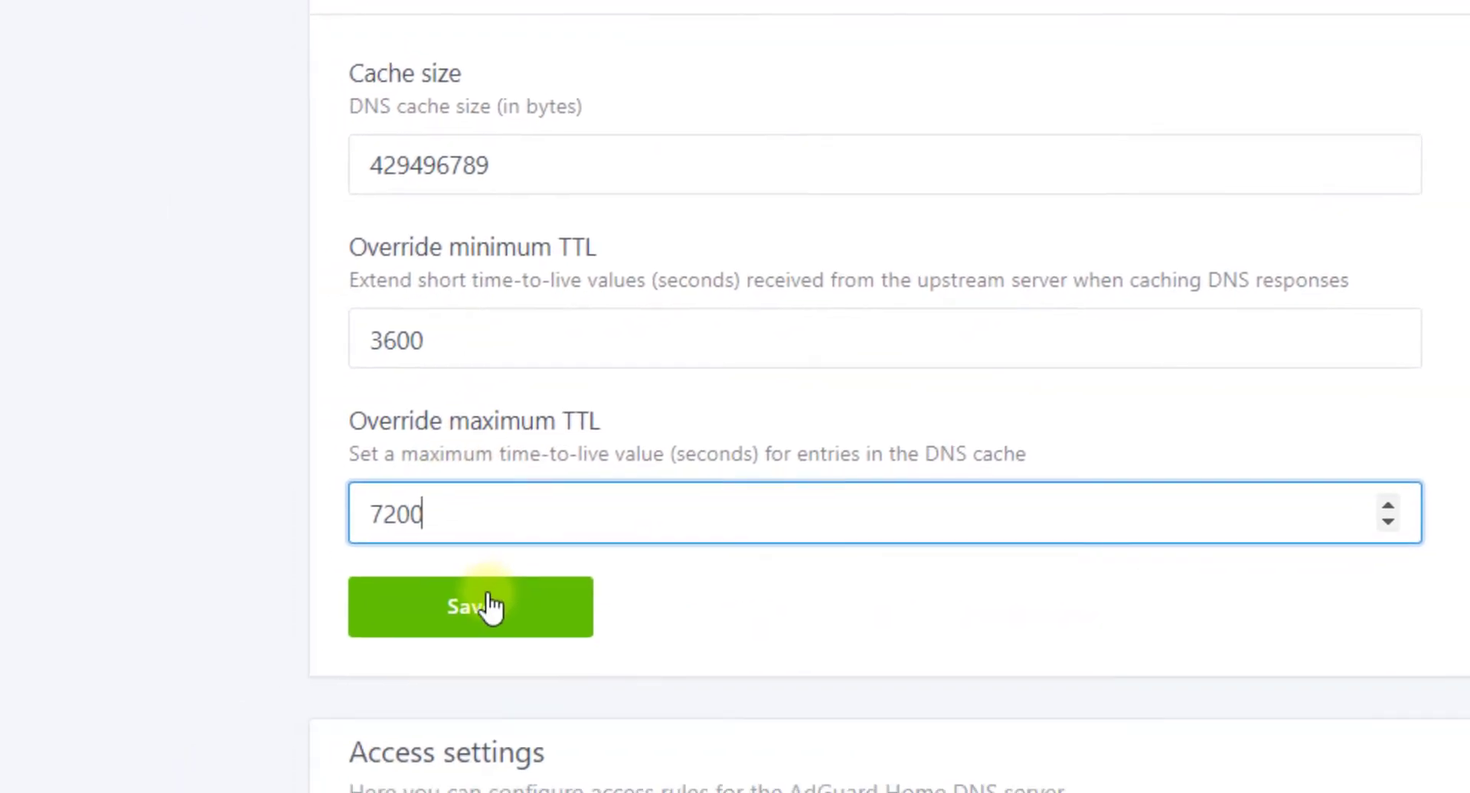
{"action": "left_click", "coordinate": [349, 646]}
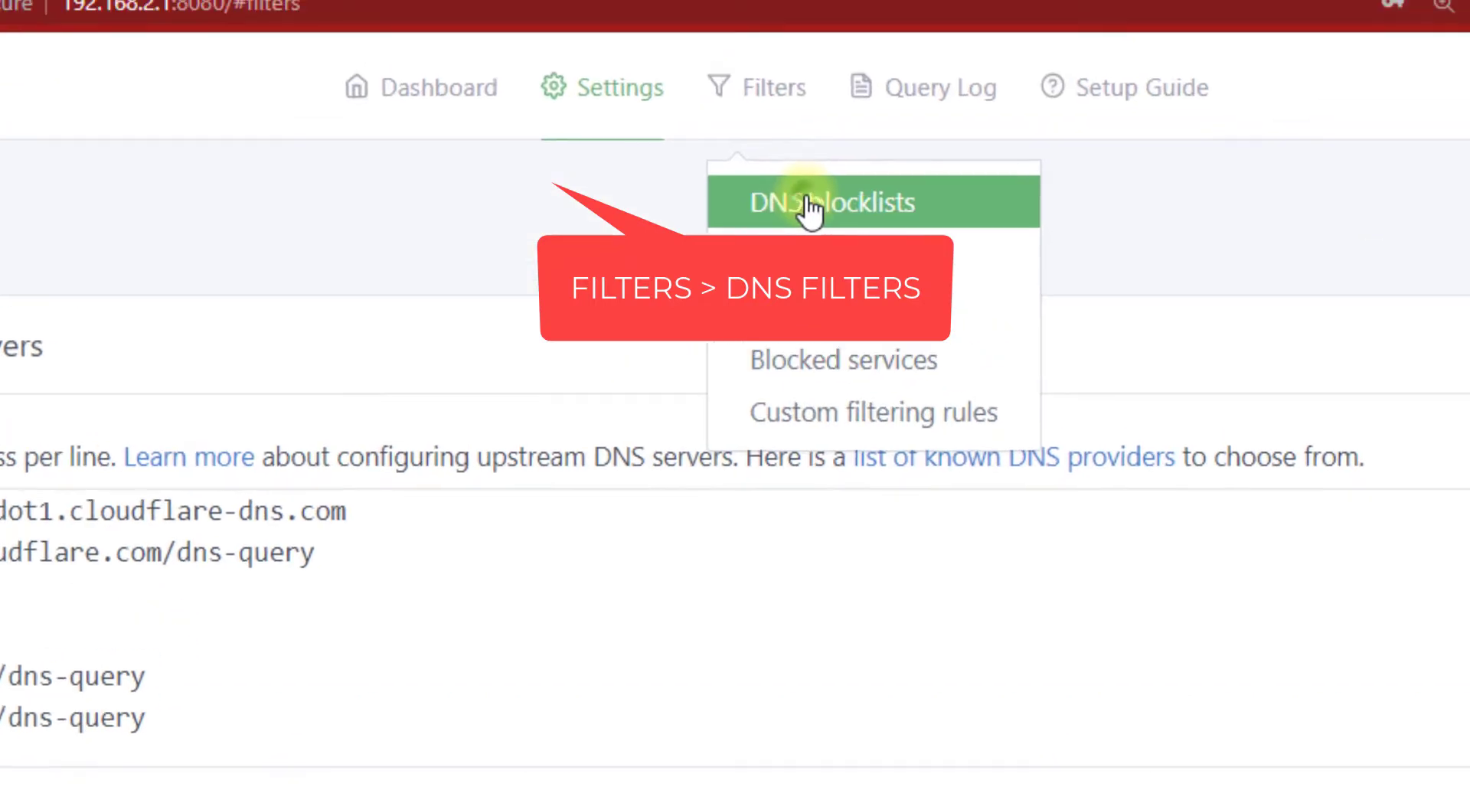
{"action": "left_click", "coordinate": [804, 204]}
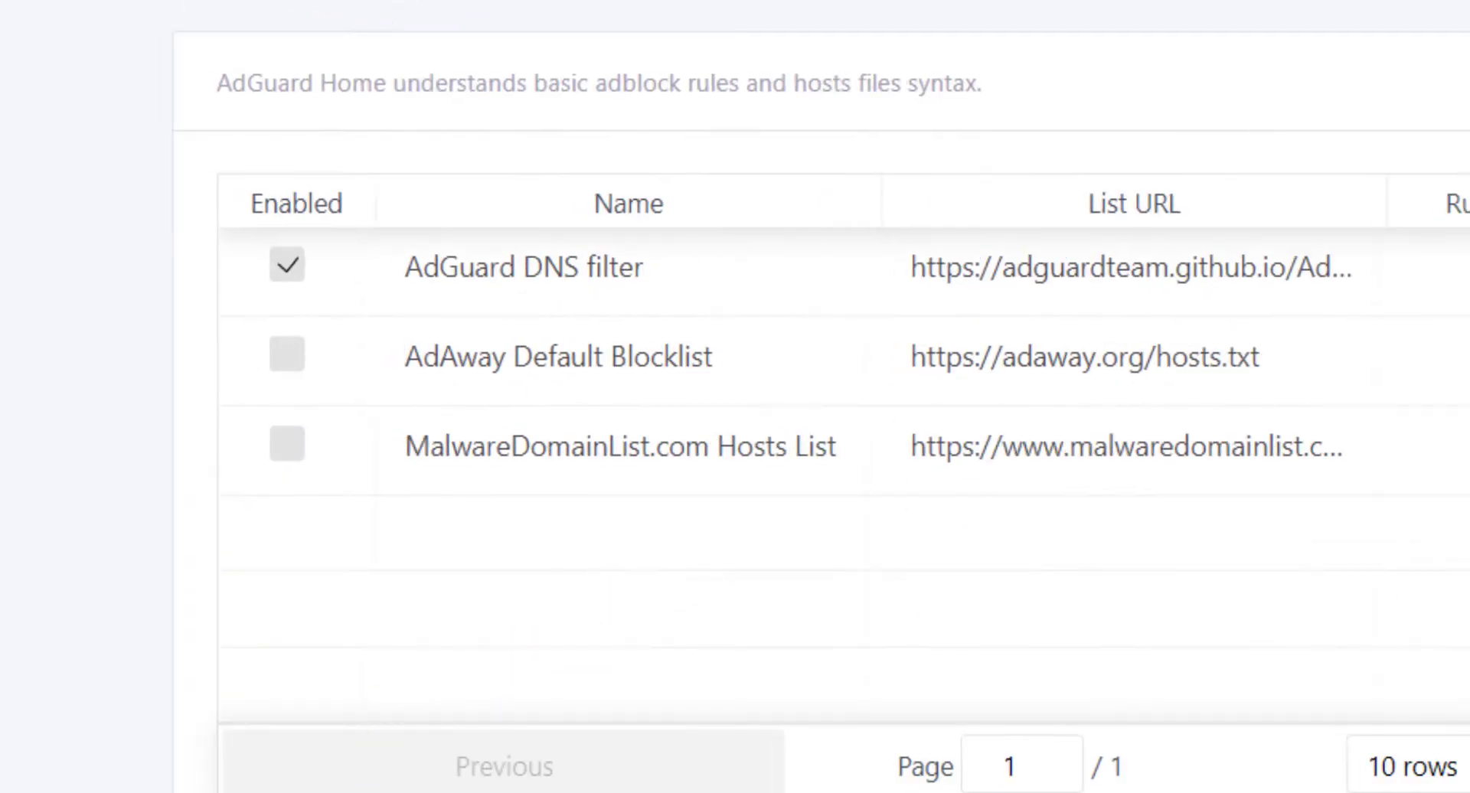
Browse AdGuard Home's built-in blocklist catalogue without adding anything
{"action": "left_click", "coordinate": [352, 792]}
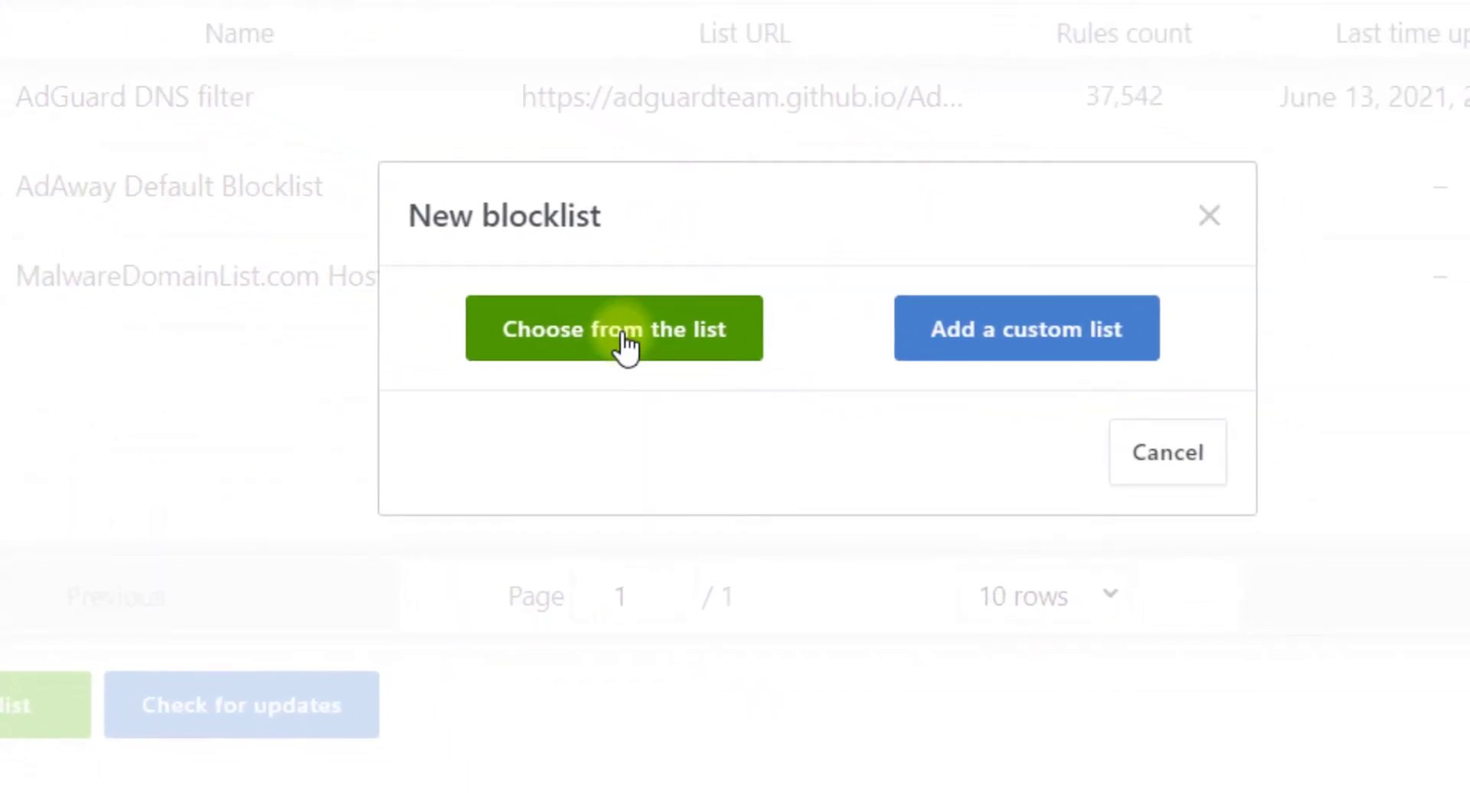
{"action": "left_click", "coordinate": [624, 344]}
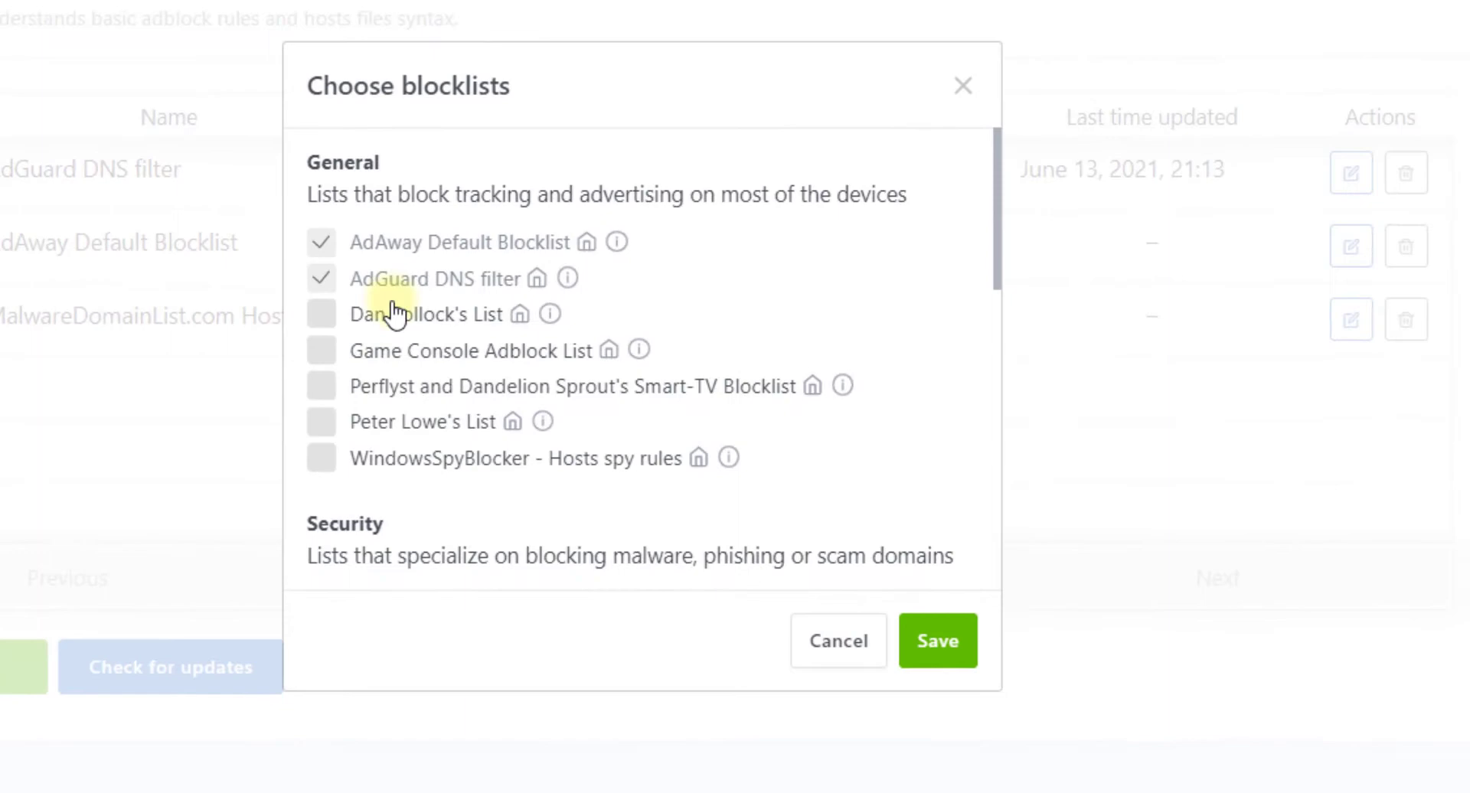
{"action": "scroll", "coordinate": [403, 337], "scroll_direction": "down", "scroll_amount": 1}
{"action": "scroll", "coordinate": [404, 337], "scroll_direction": "down", "scroll_amount": 4}
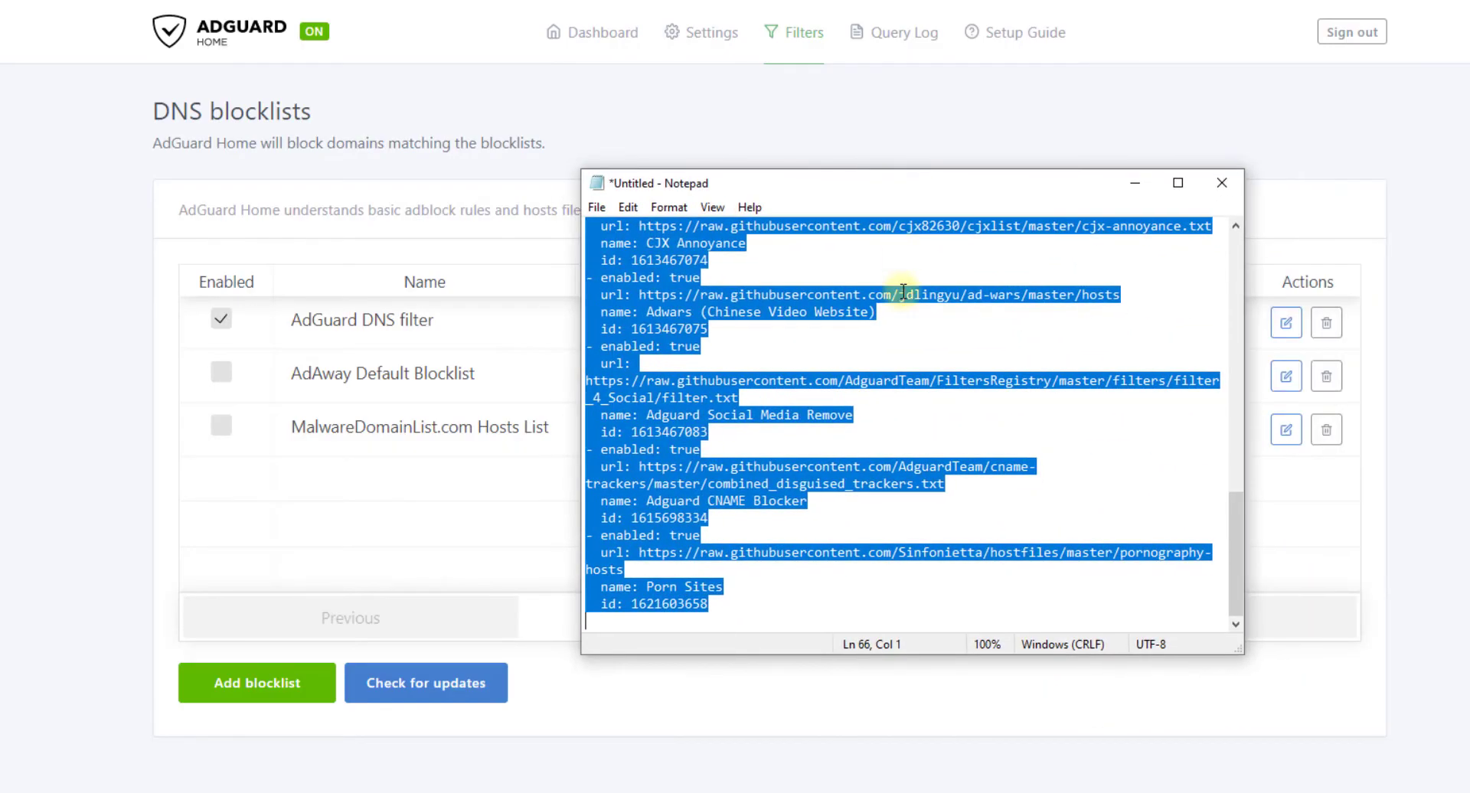
Select and copy all the prepared custom blocklist entries in Notepad
{"action": "left_click", "coordinate": [833, 337]}
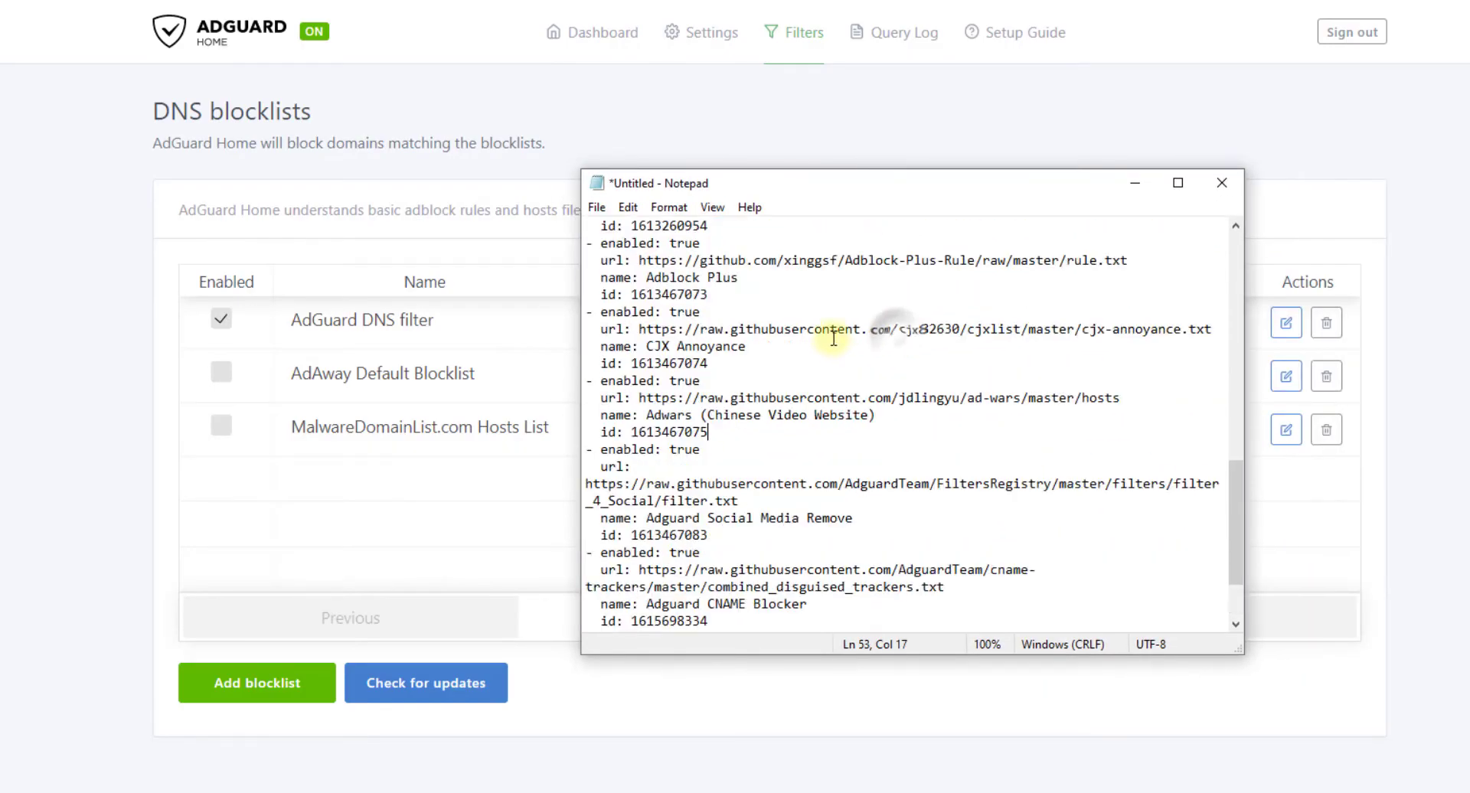
{"action": "scroll", "coordinate": [833, 338], "scroll_direction": "up", "scroll_amount": 15}
{"action": "left_click", "coordinate": [762, 328]}
{"action": "key", "text": "ctrl+a"}
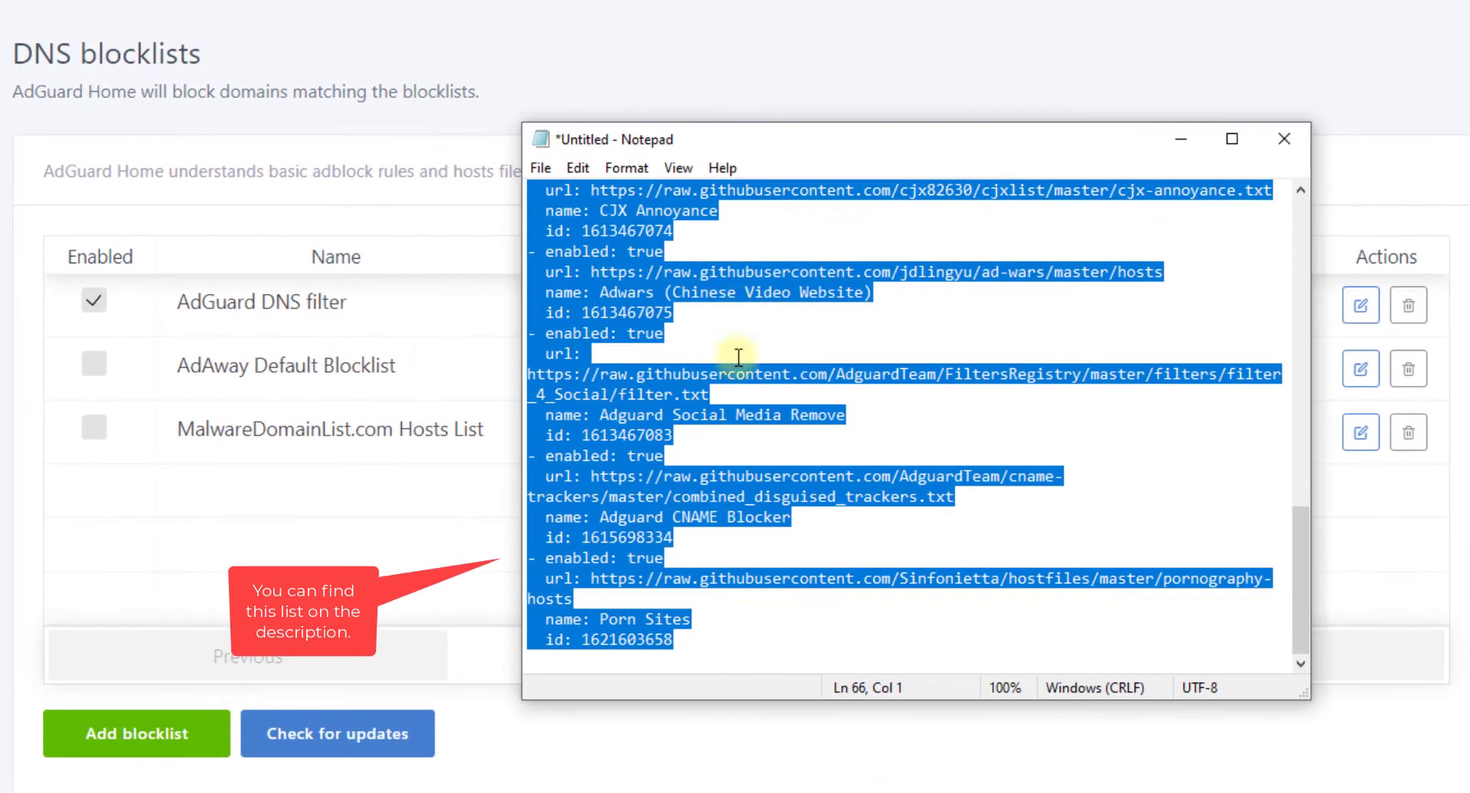
{"action": "left_click_drag", "start_coordinate": [708, 651], "coordinate": [460, 146]}
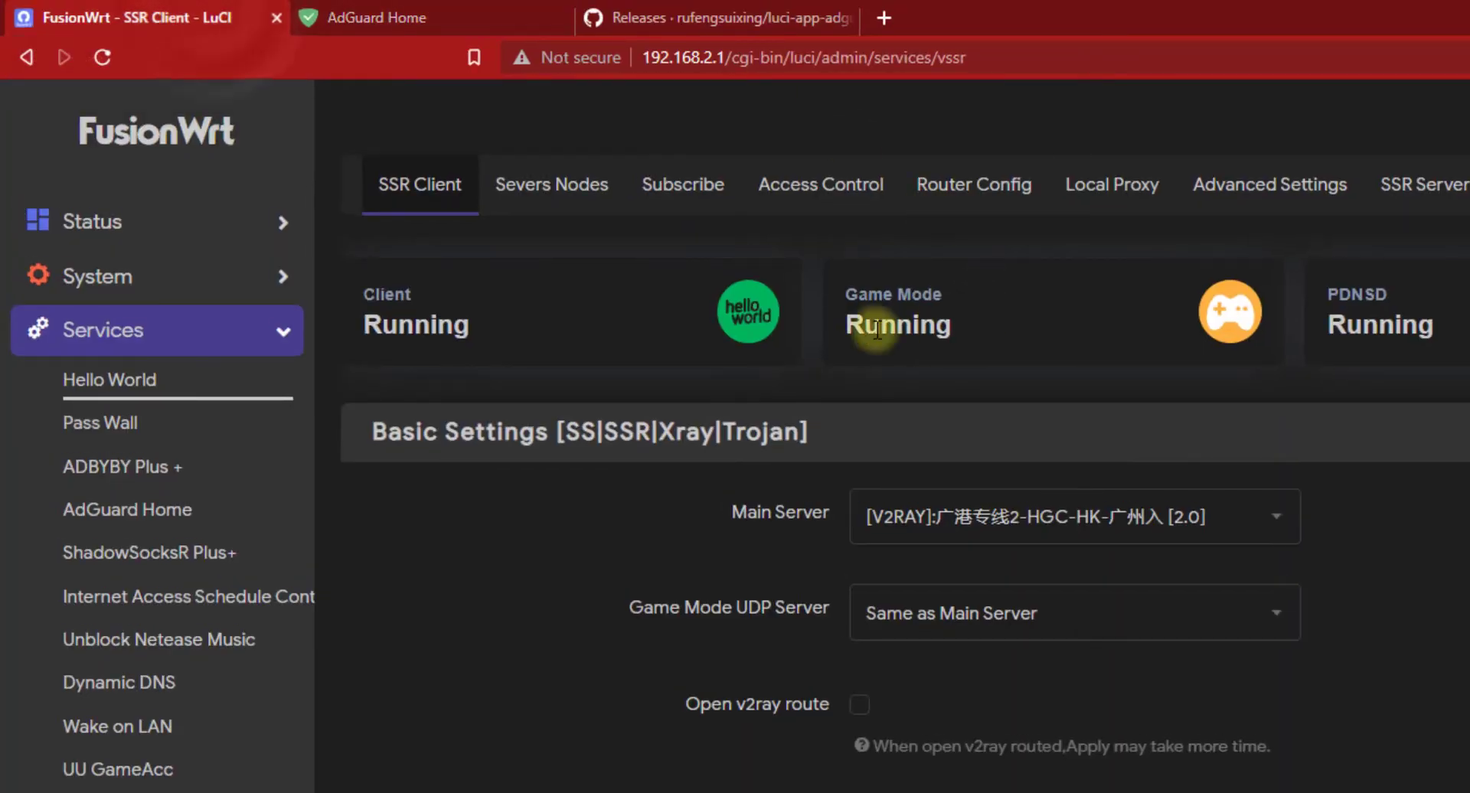
Bring up AdGuard Home's Manual Config text in LuCI and scroll to the filters section
{"action": "scroll", "coordinate": [234, 483], "scroll_direction": "down", "scroll_amount": 3}
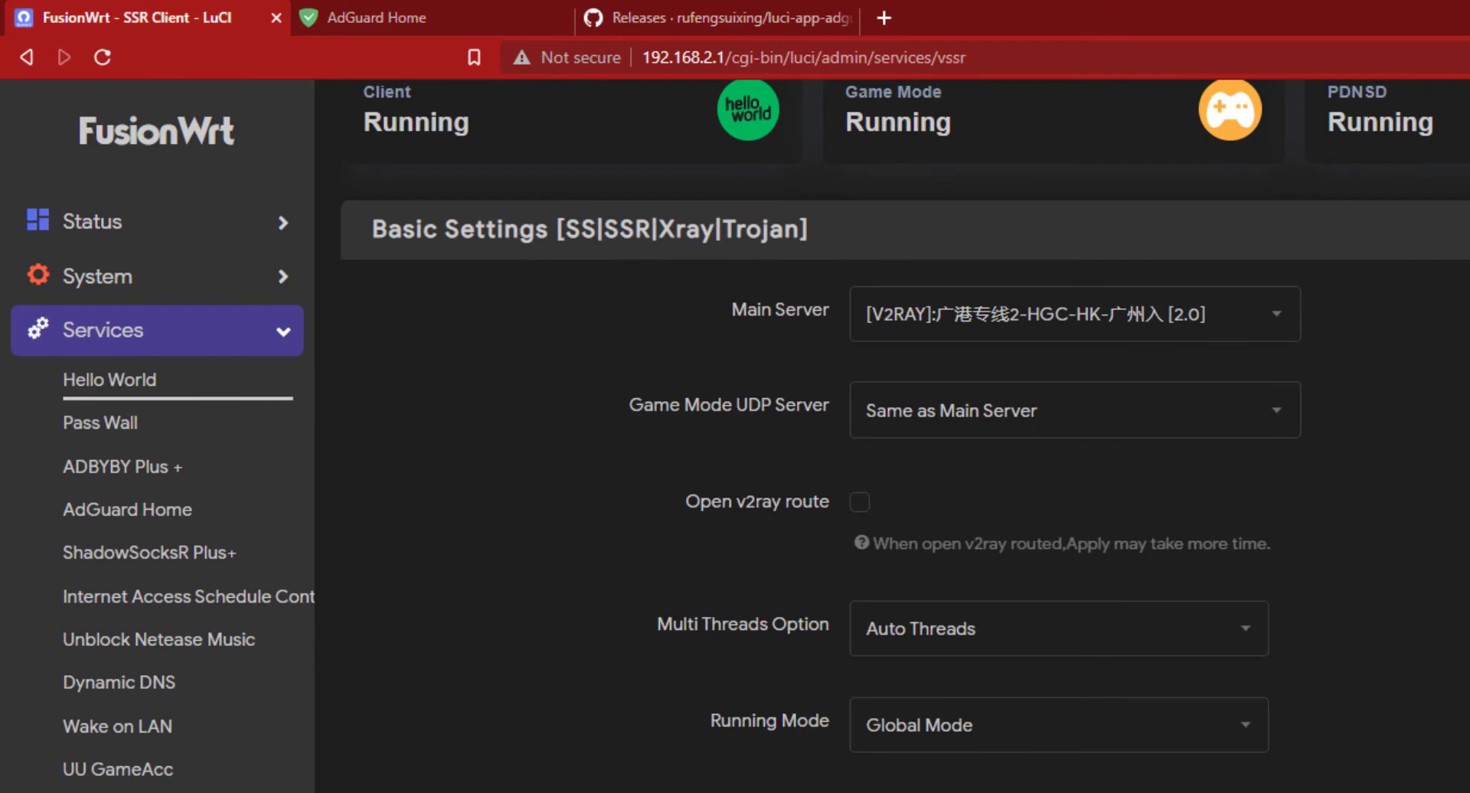
{"action": "left_click", "coordinate": [115, 511]}
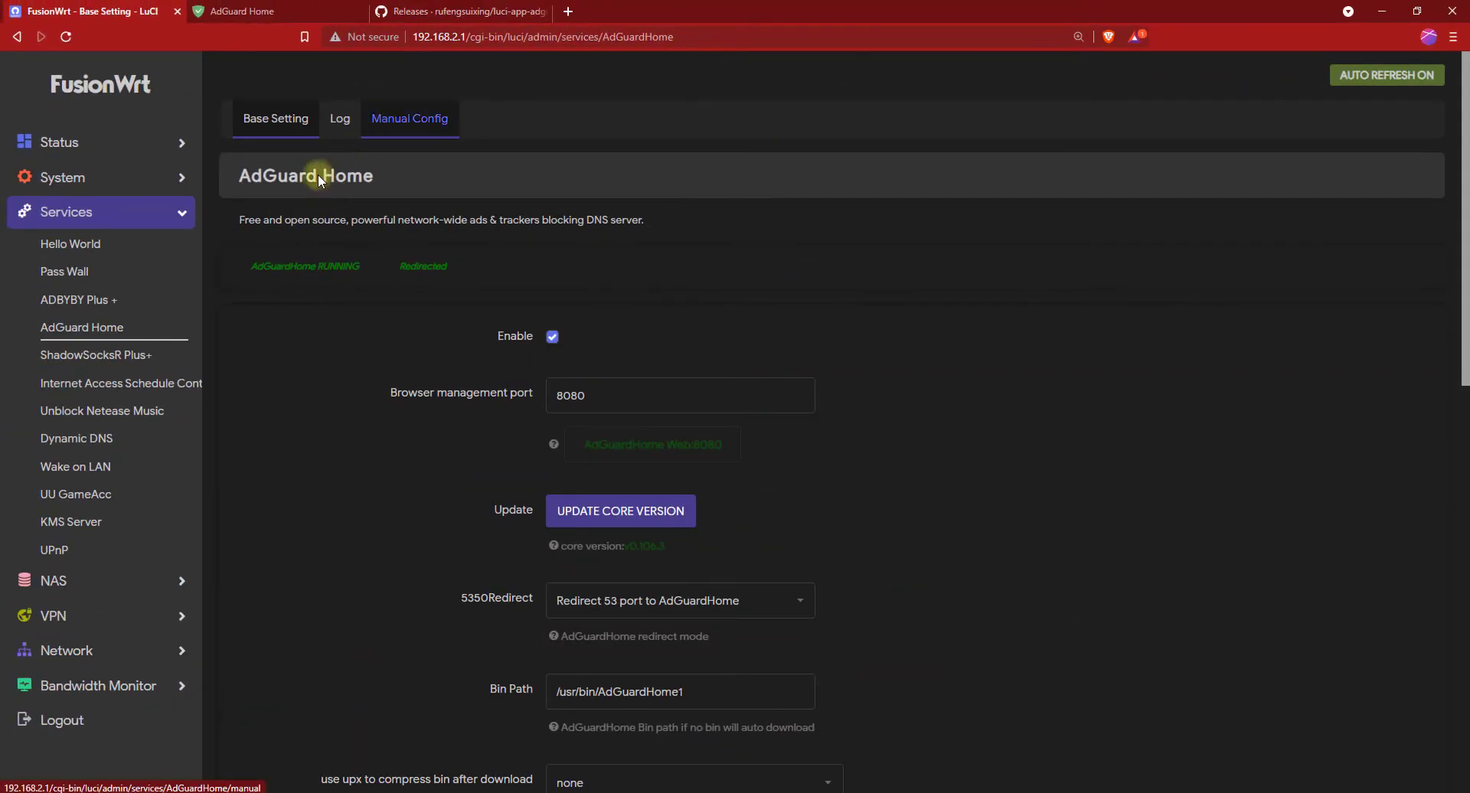
{"action": "left_click", "coordinate": [410, 119]}
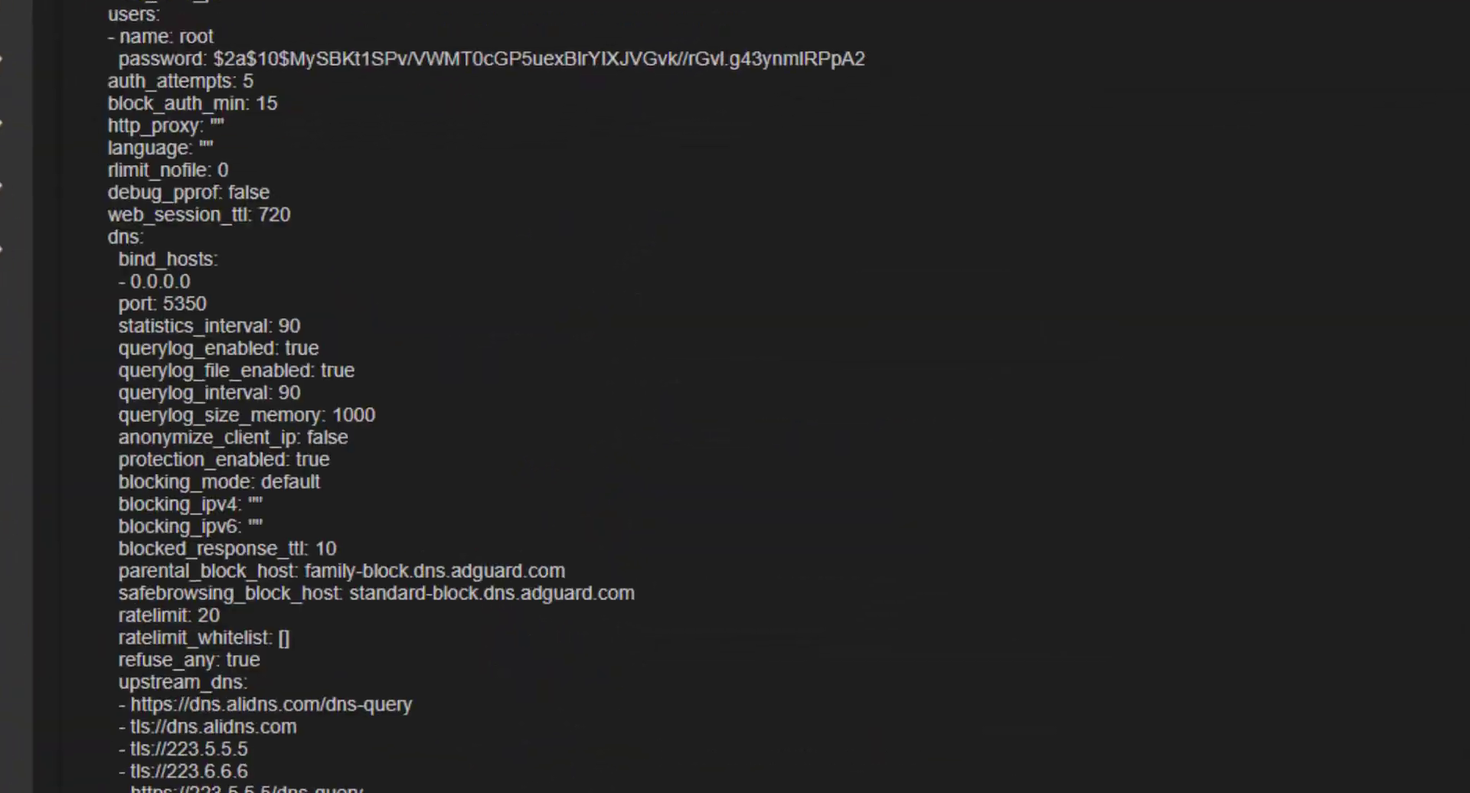
{"action": "scroll", "coordinate": [932, 157], "scroll_direction": "down", "scroll_amount": 12}
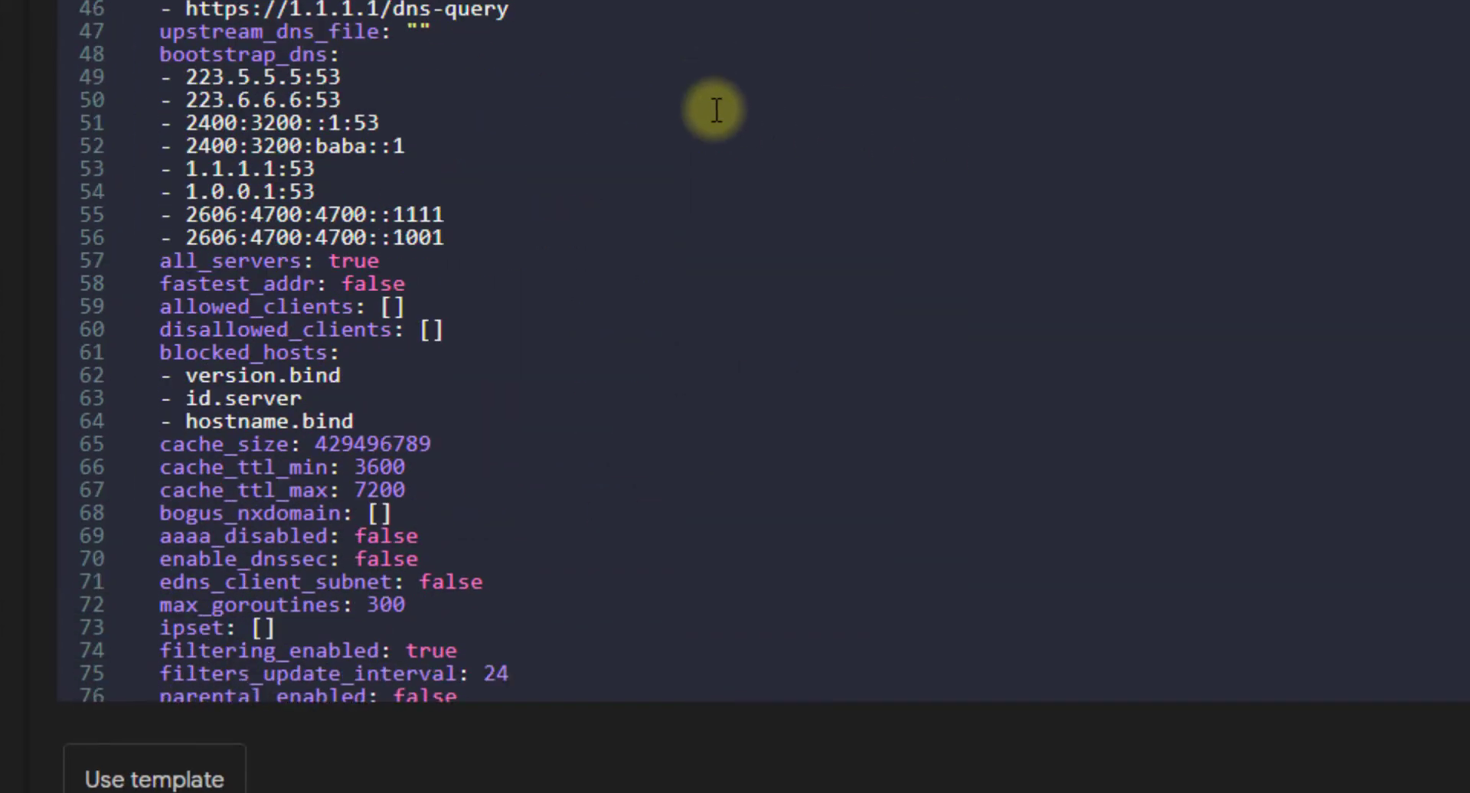
{"action": "scroll", "coordinate": [715, 109], "scroll_direction": "down", "scroll_amount": 13}
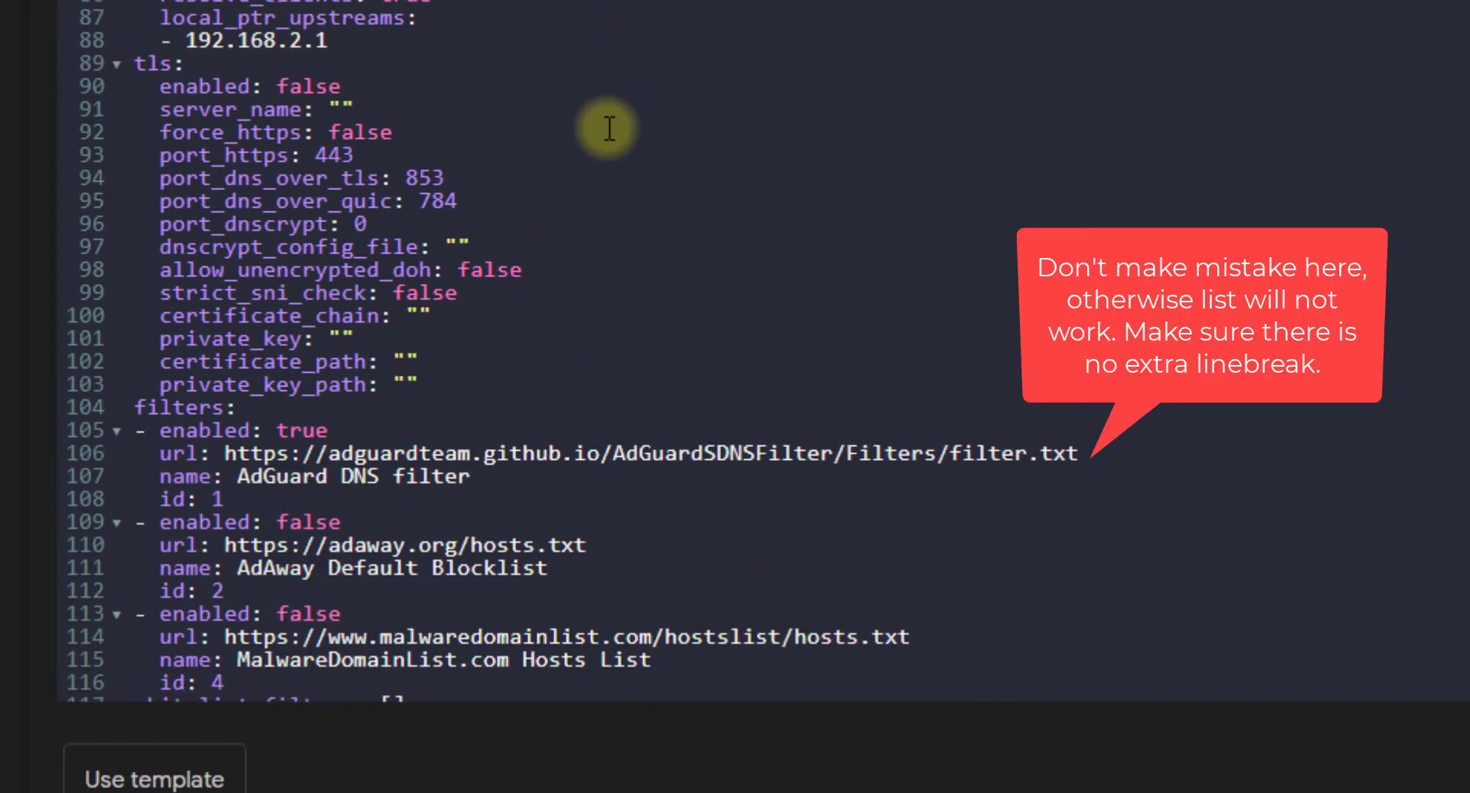
{"action": "scroll", "coordinate": [609, 129], "scroll_direction": "down", "scroll_amount": 4}
Replace the filters: block through id: 4 with the pasted custom list and save & apply
{"action": "left_click_drag", "start_coordinate": [135, 102], "coordinate": [267, 110]}
{"action": "left_click", "coordinate": [266, 109]}
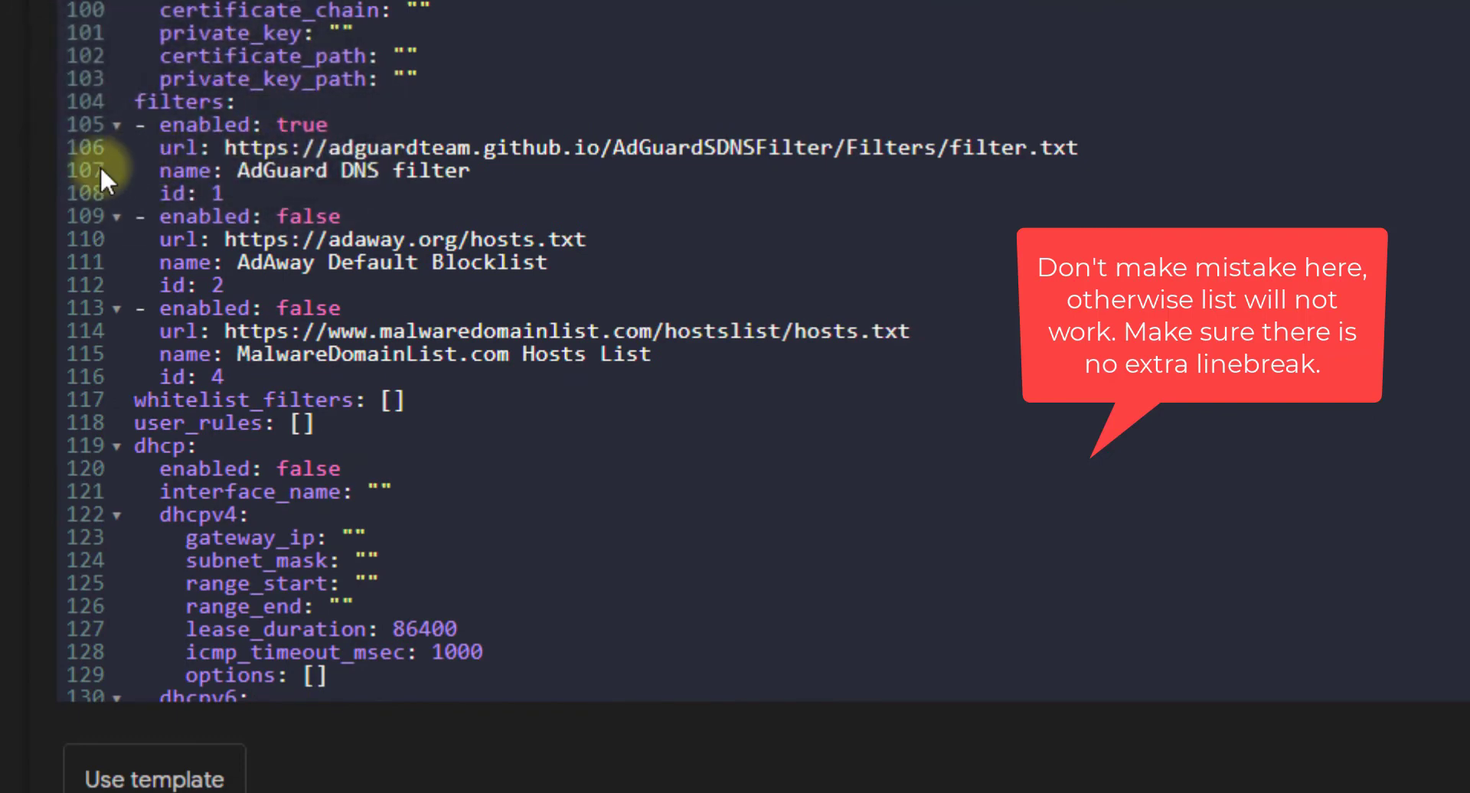
{"action": "left_click", "coordinate": [134, 101]}
{"action": "left_click_drag", "start_coordinate": [282, 141], "coordinate": [258, 377]}
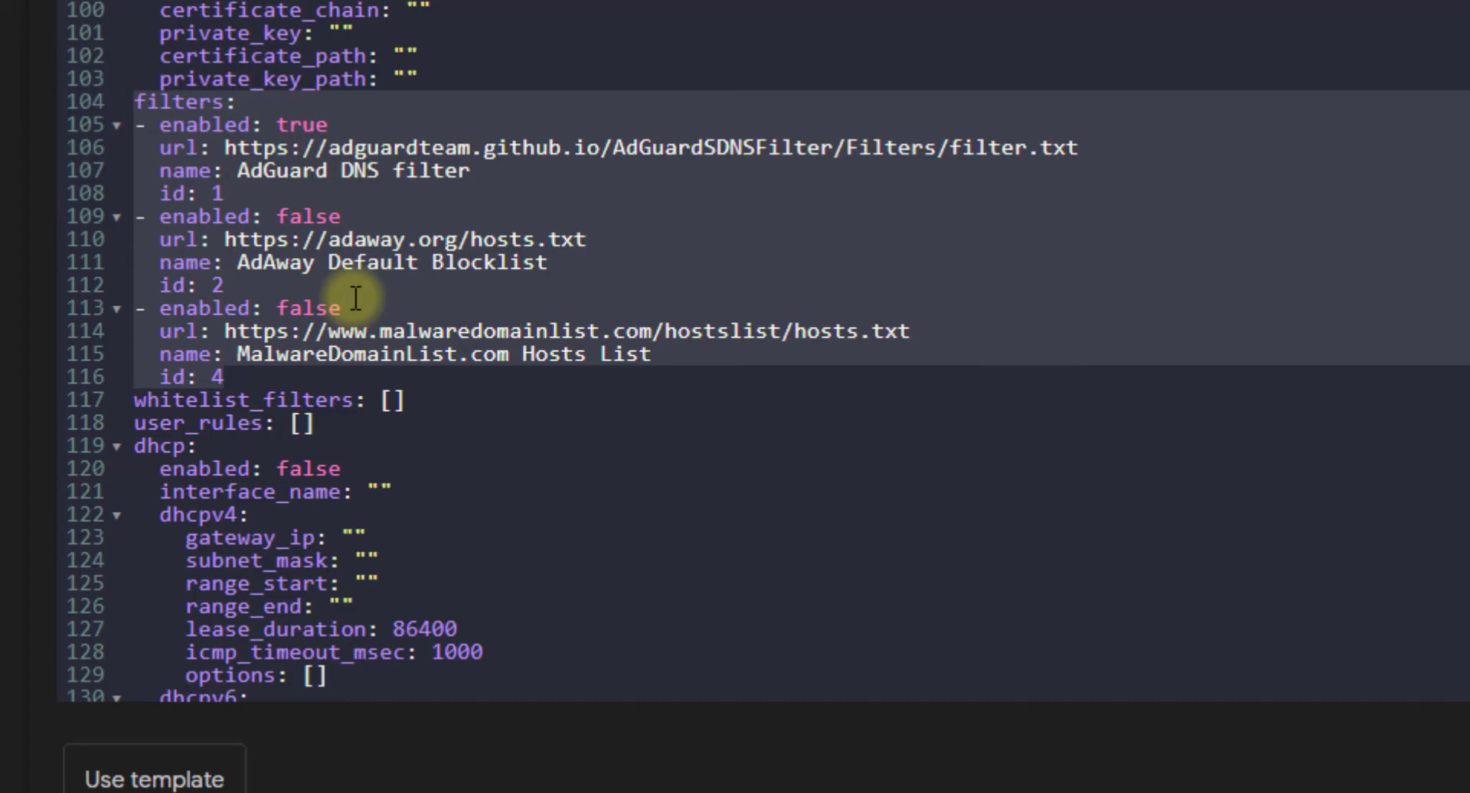
{"action": "key", "text": "ctrl+v"}
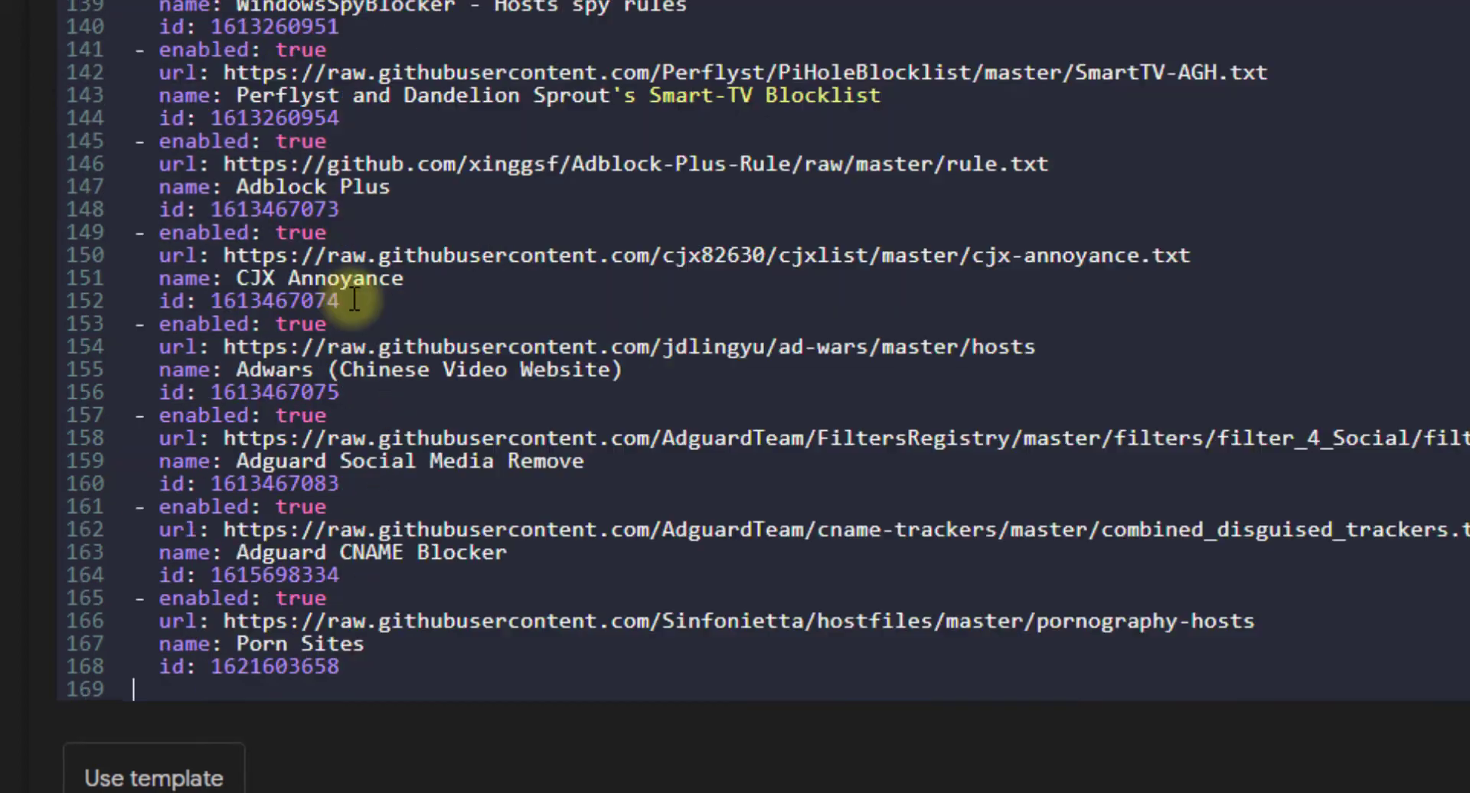
{"action": "scroll", "coordinate": [450, 267], "scroll_direction": "down", "scroll_amount": 5}
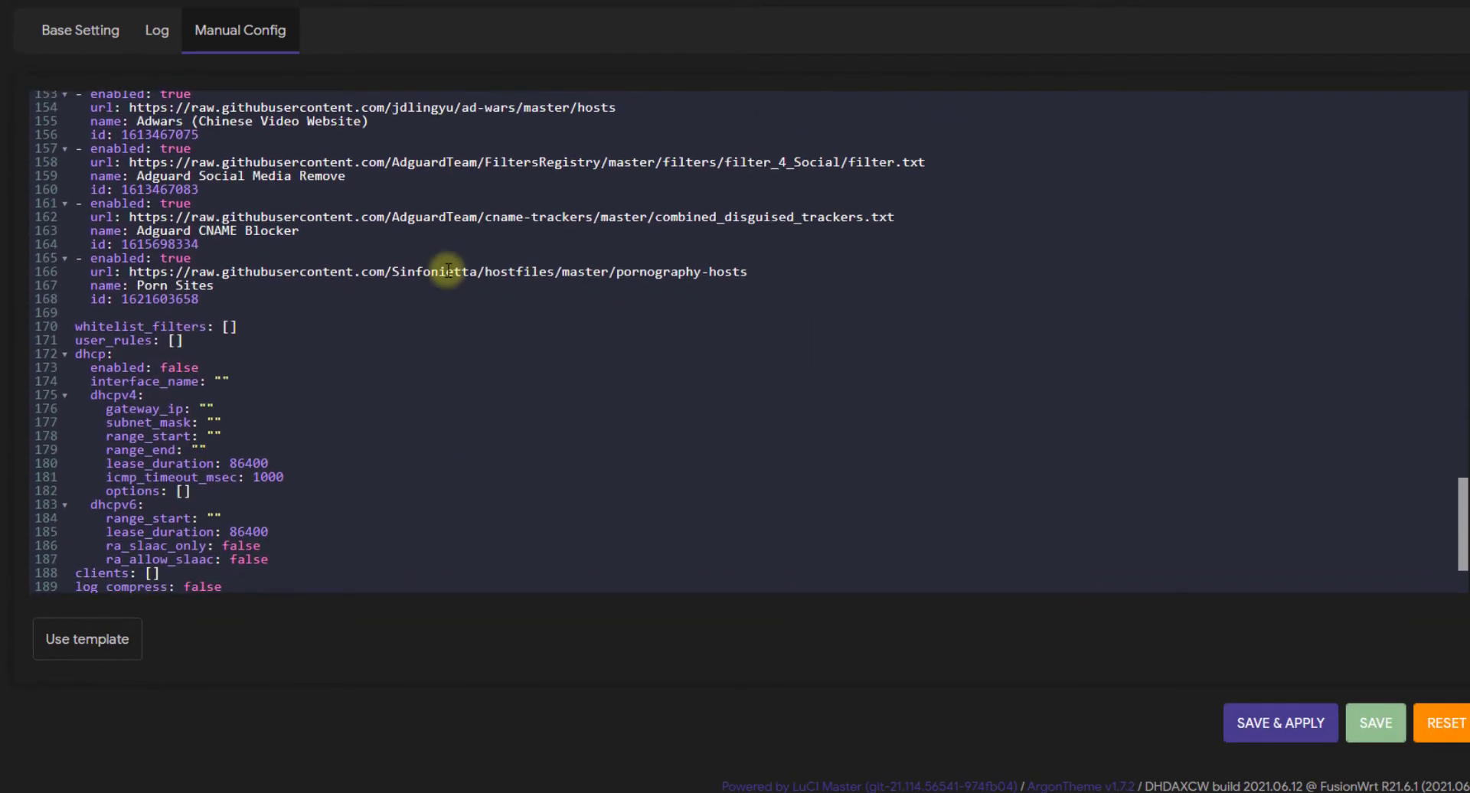
{"action": "left_click", "coordinate": [1259, 727]}
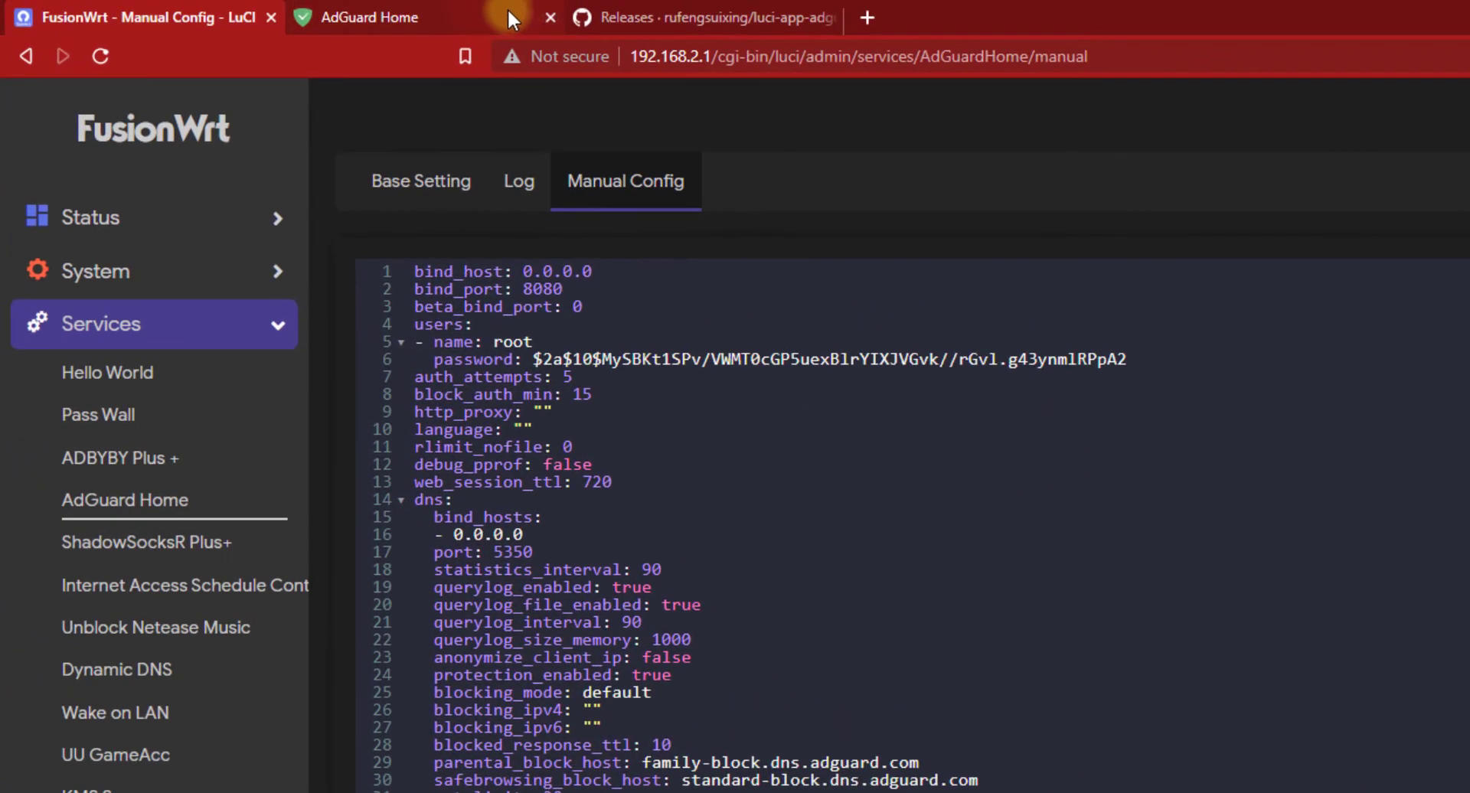
Reload AdGuard Home's blocklists to confirm CHN: anti-AD, Easy Privacy and others are listed
{"action": "left_click", "coordinate": [507, 17]}
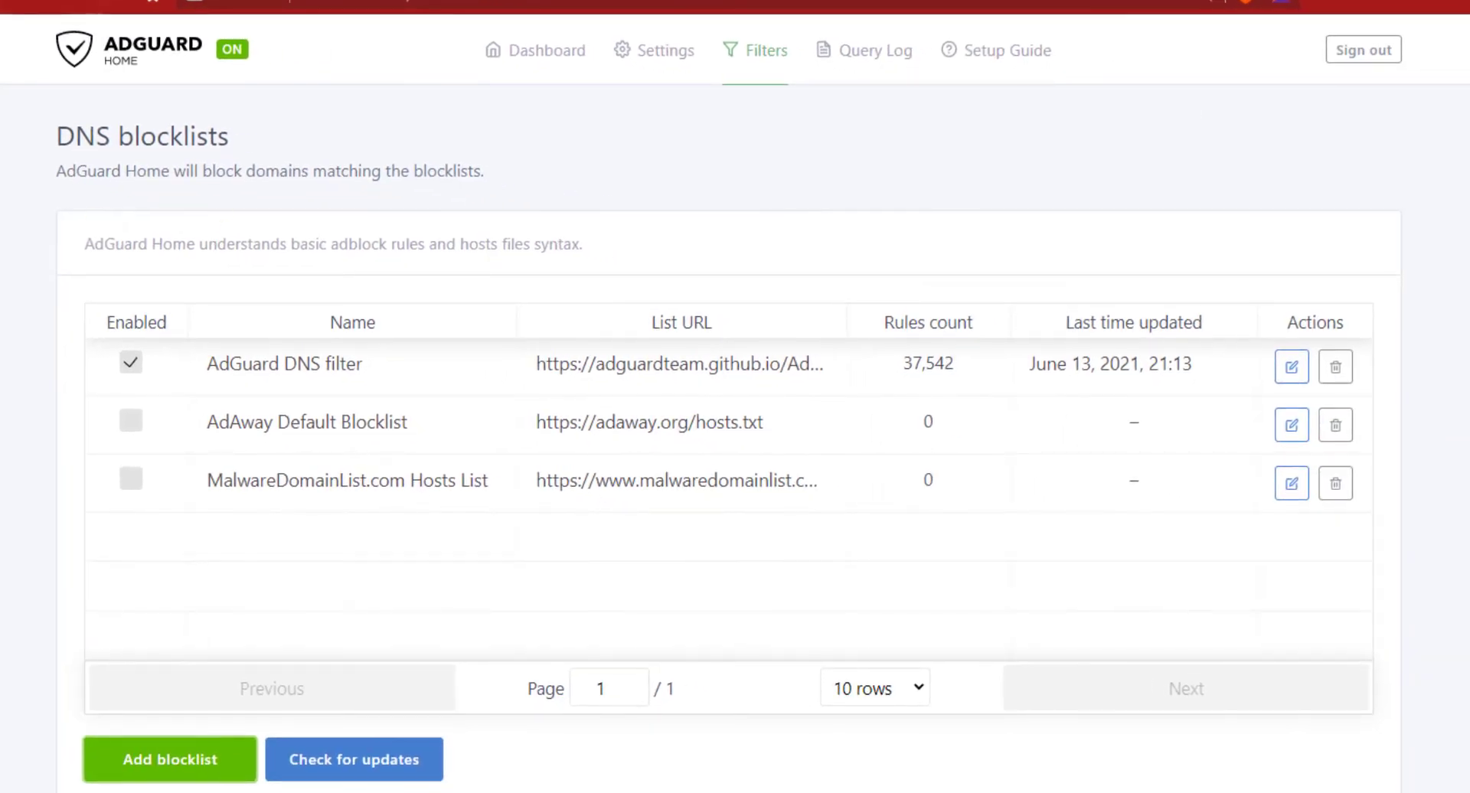
{"action": "left_click", "coordinate": [88, 52]}
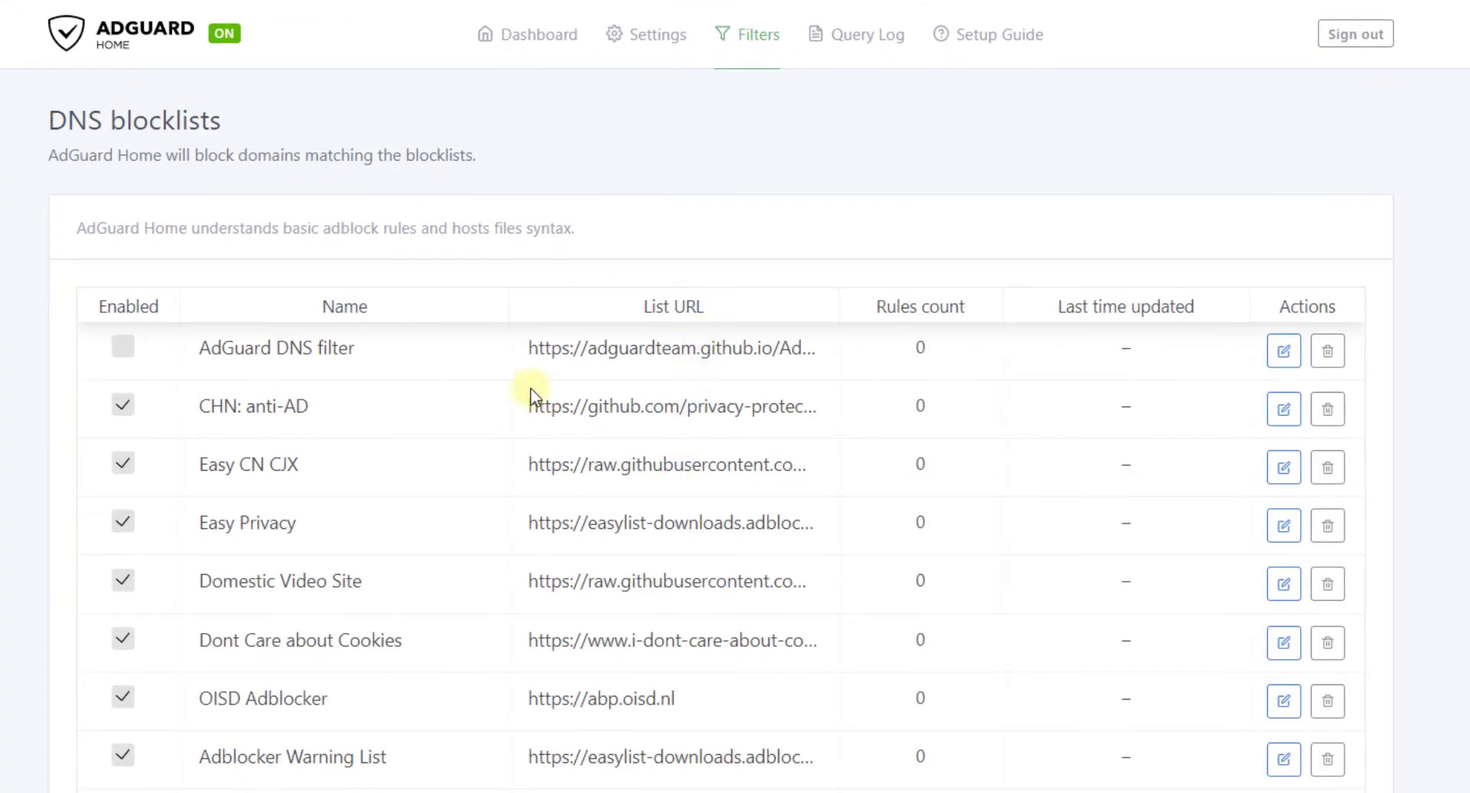
{"action": "scroll", "coordinate": [831, 398], "scroll_direction": "down", "scroll_amount": 2}
Check the empty Custom filtering rules page, then go to the Query Log
{"action": "mouse_move", "coordinate": [755, 34]}
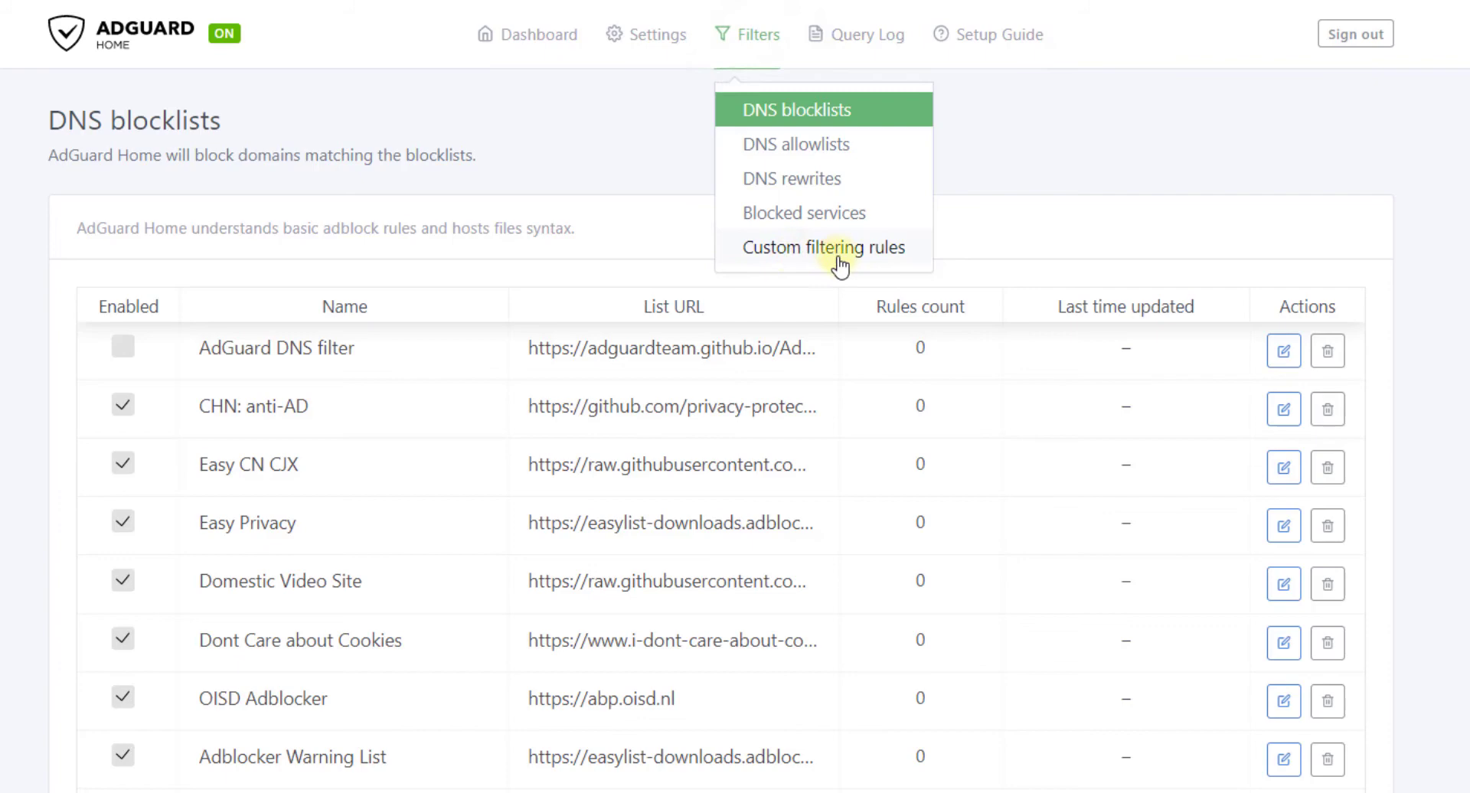
{"action": "left_click", "coordinate": [808, 257]}
{"action": "left_click", "coordinate": [510, 273]}
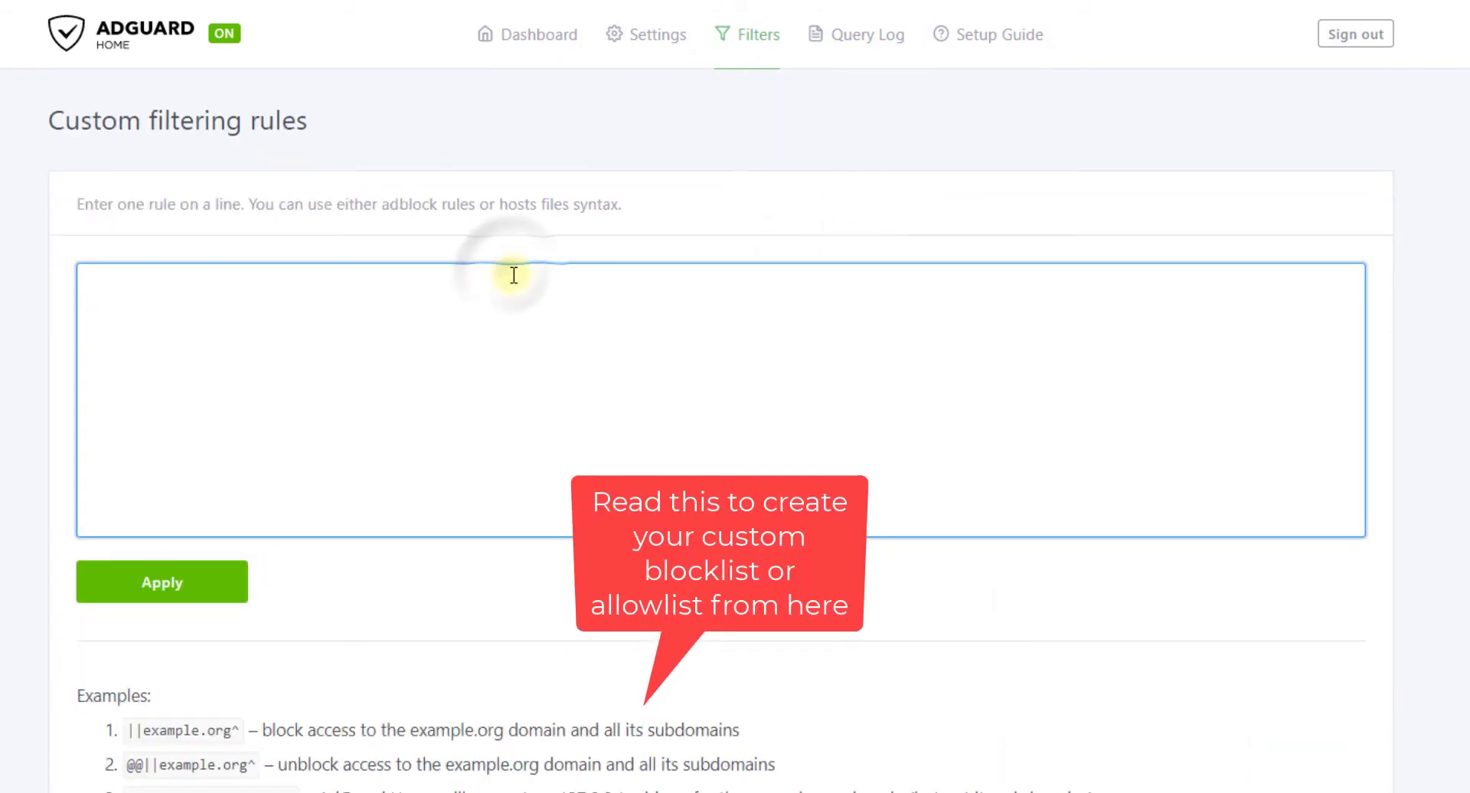
{"action": "left_click", "coordinate": [845, 42]}
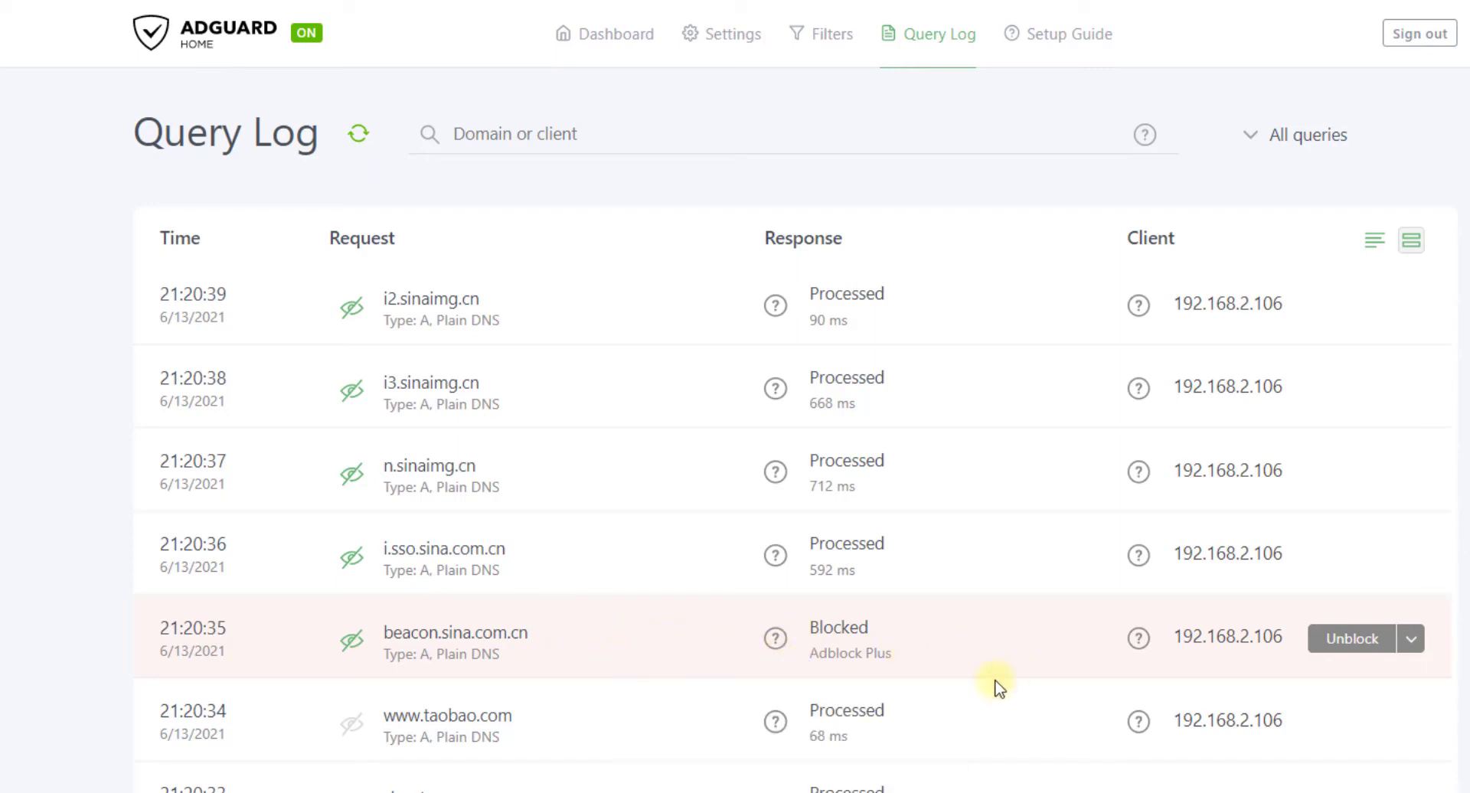
Review query response details, finding beacon.sina.com.cn blocked by Adblock Plus
{"action": "mouse_move", "coordinate": [786, 727]}
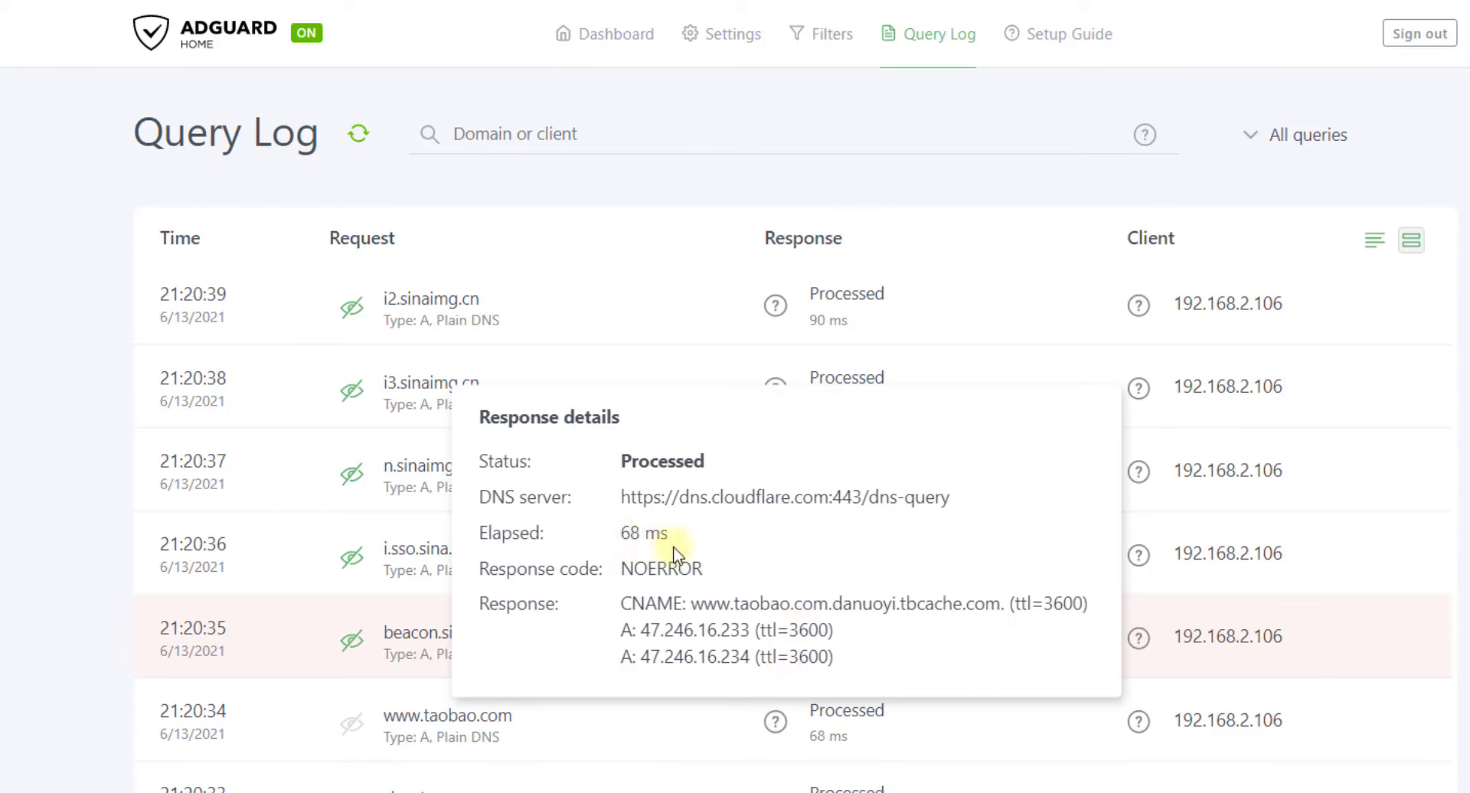
{"action": "scroll", "coordinate": [847, 574], "scroll_direction": "down", "scroll_amount": 4}
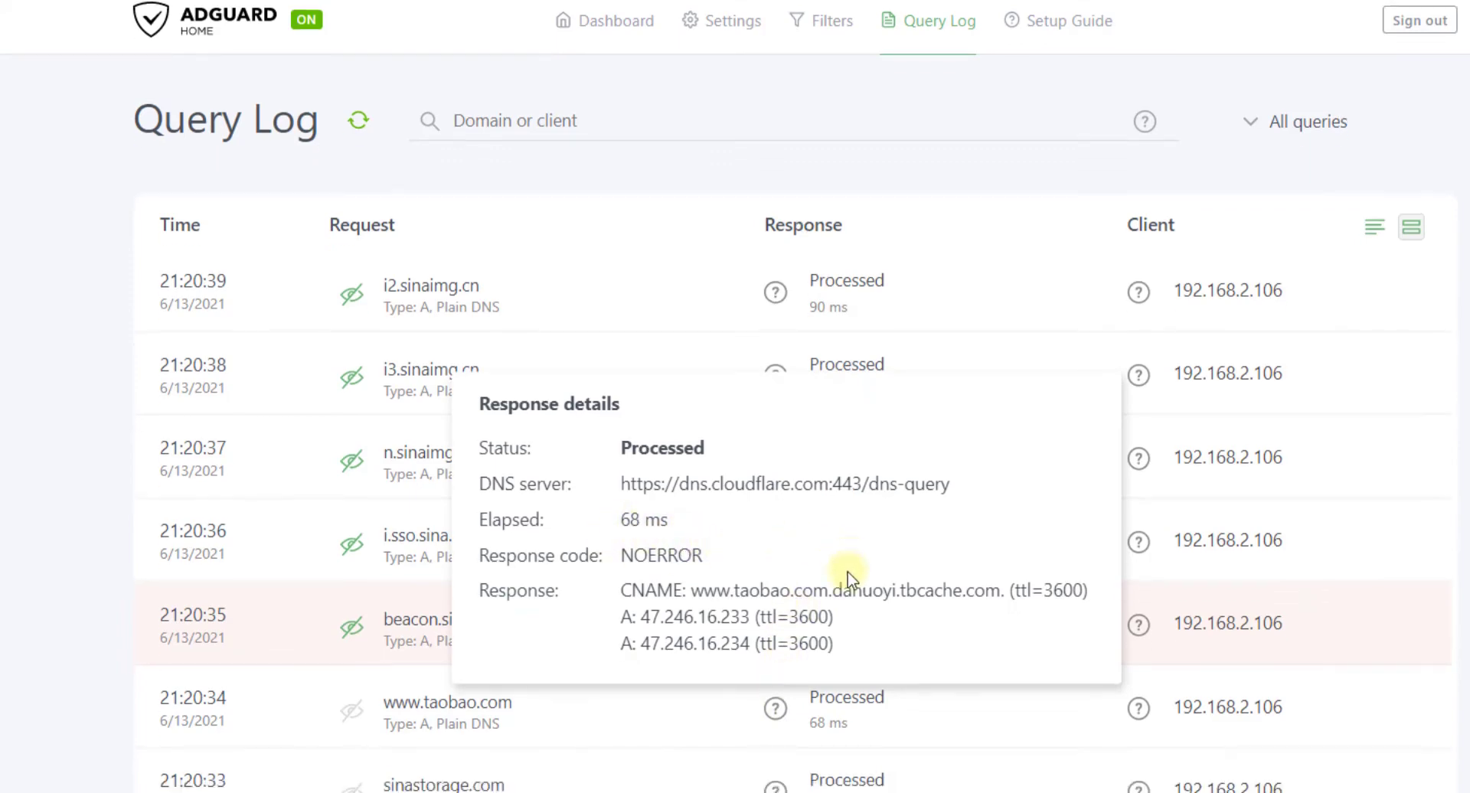
{"action": "scroll", "coordinate": [696, 509], "scroll_direction": "up", "scroll_amount": 2}
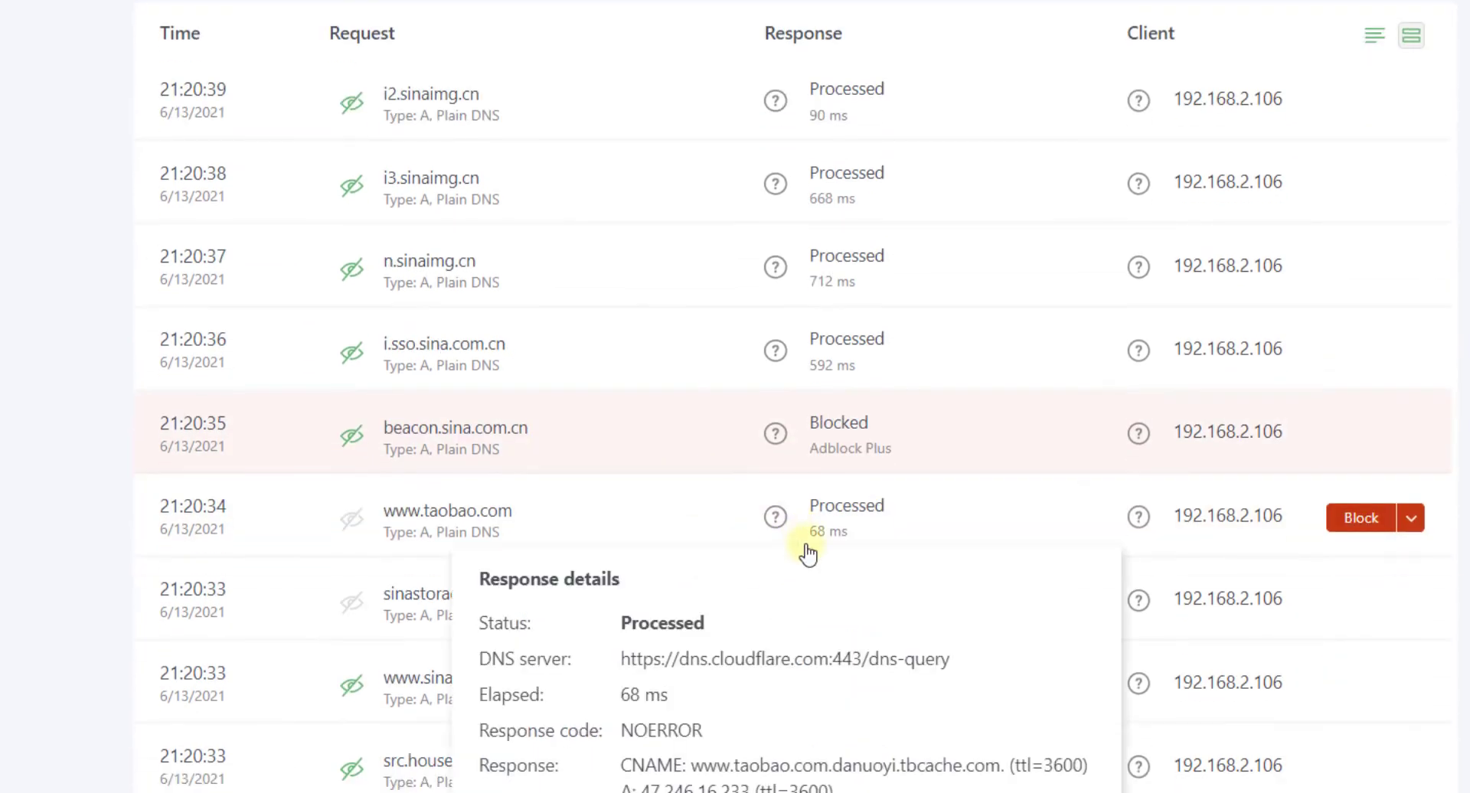
{"action": "scroll", "coordinate": [758, 550], "scroll_direction": "up", "scroll_amount": 3}
{"action": "mouse_move", "coordinate": [773, 301]}
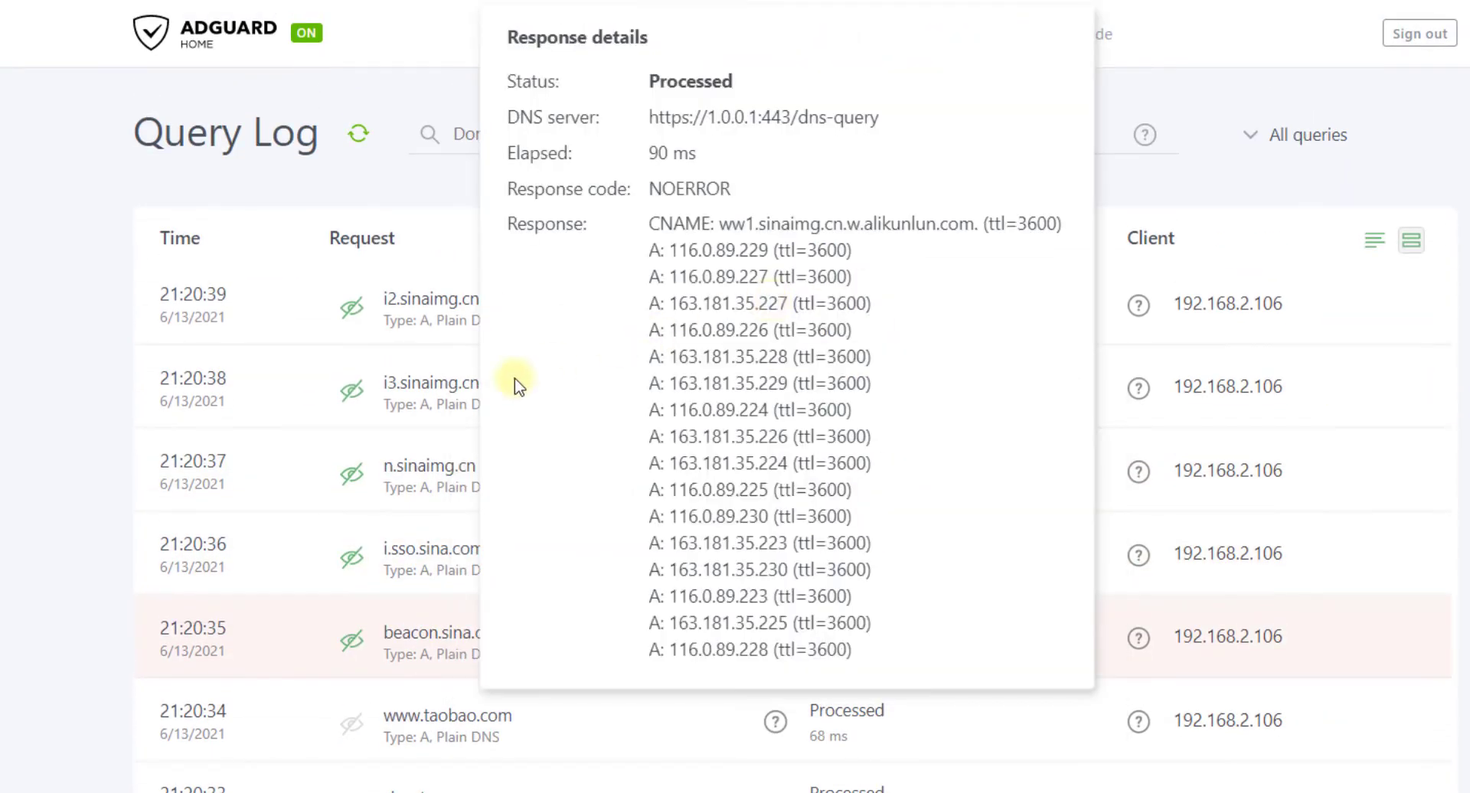
{"action": "scroll", "coordinate": [764, 447], "scroll_direction": "down", "scroll_amount": 1}
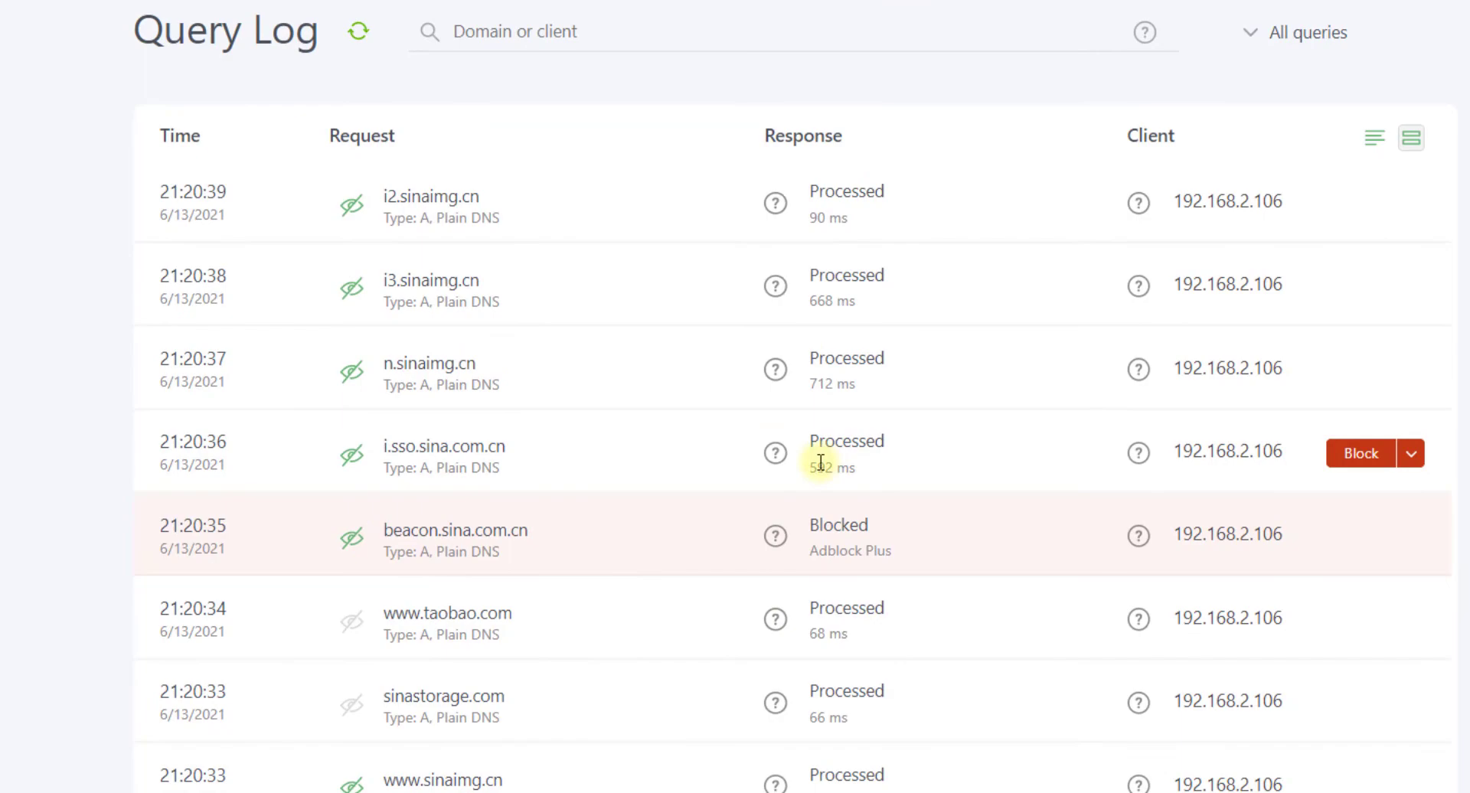
{"action": "scroll", "coordinate": [821, 461], "scroll_direction": "down", "scroll_amount": 1}
{"action": "scroll", "coordinate": [778, 492], "scroll_direction": "down", "scroll_amount": 2}
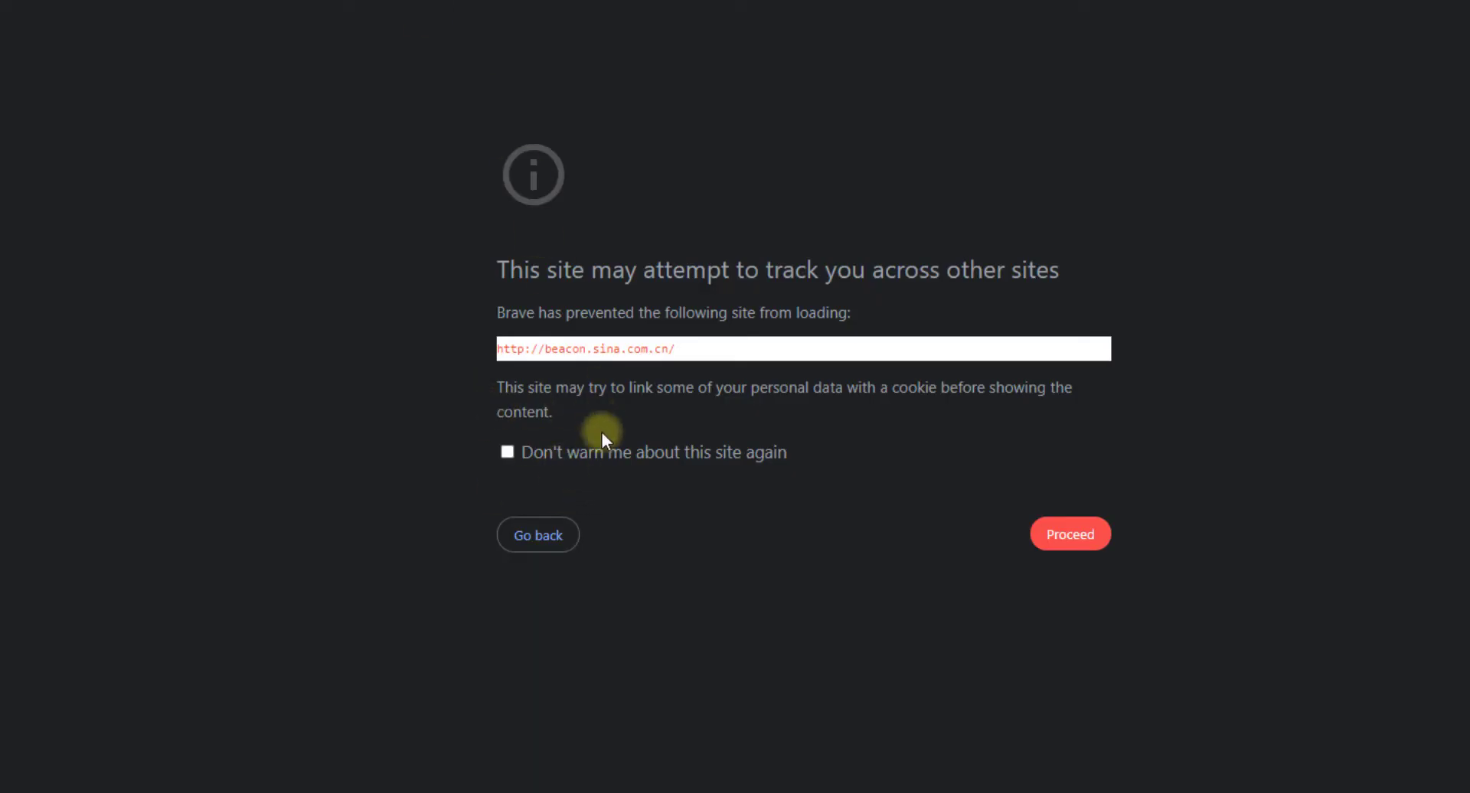
Confirm beacon.sina.com.cn fails with DNS_PROBE_POSSIBLE, then refresh the query log for newest requests
{"action": "left_click", "coordinate": [1064, 545]}
{"action": "double_click", "coordinate": [636, 356]}
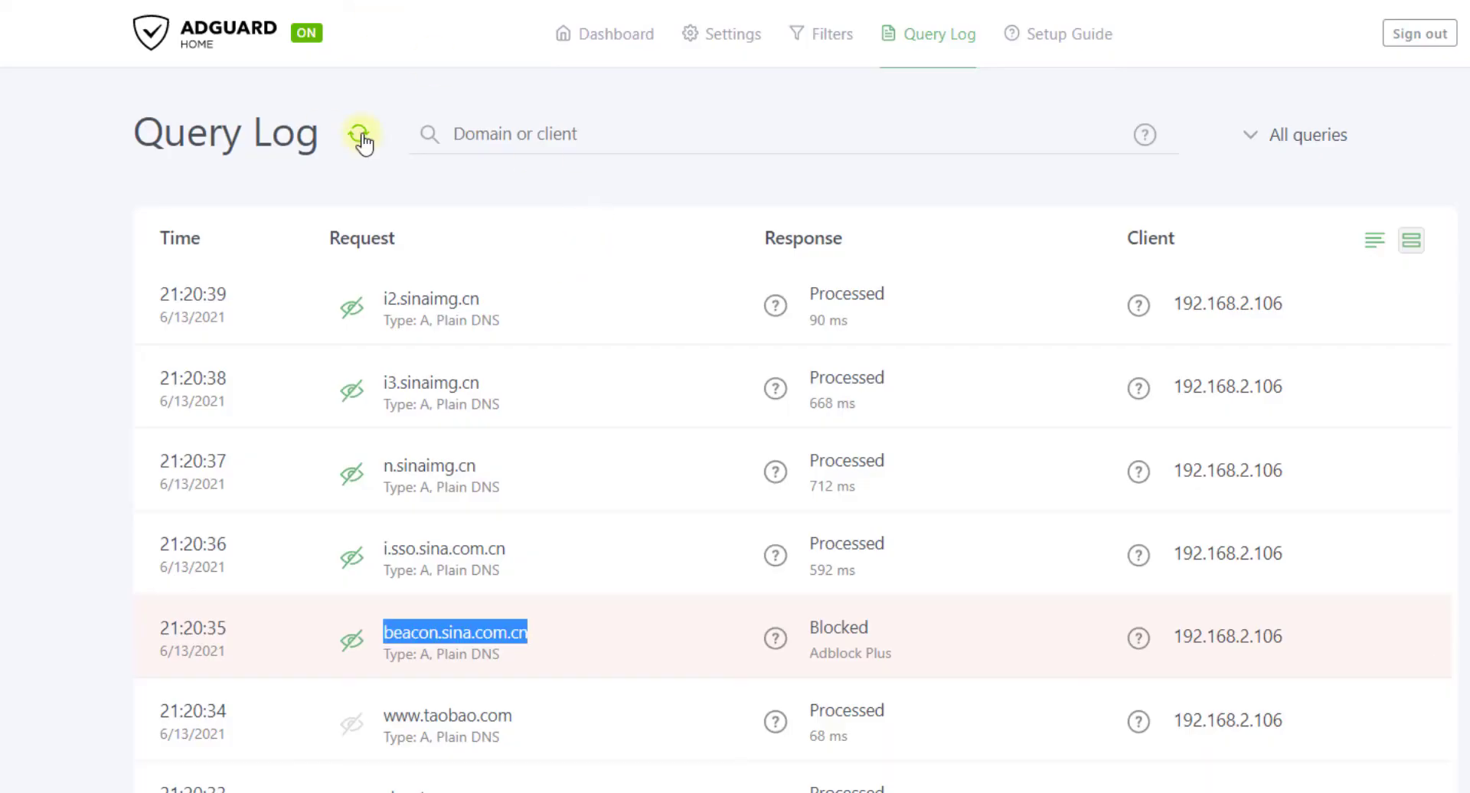
{"action": "left_click", "coordinate": [360, 138]}
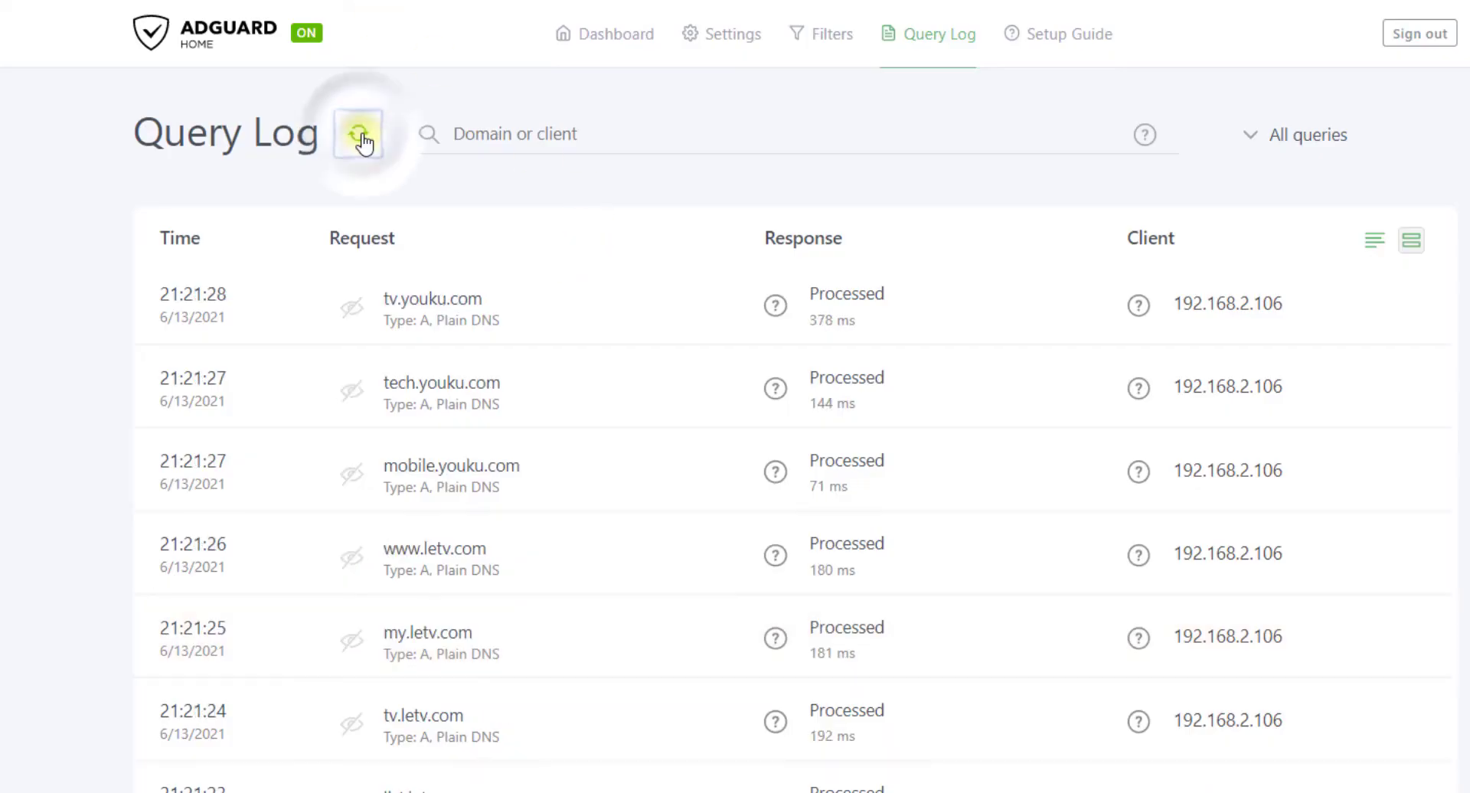
{"action": "scroll", "coordinate": [436, 227], "scroll_direction": "down", "scroll_amount": 5}
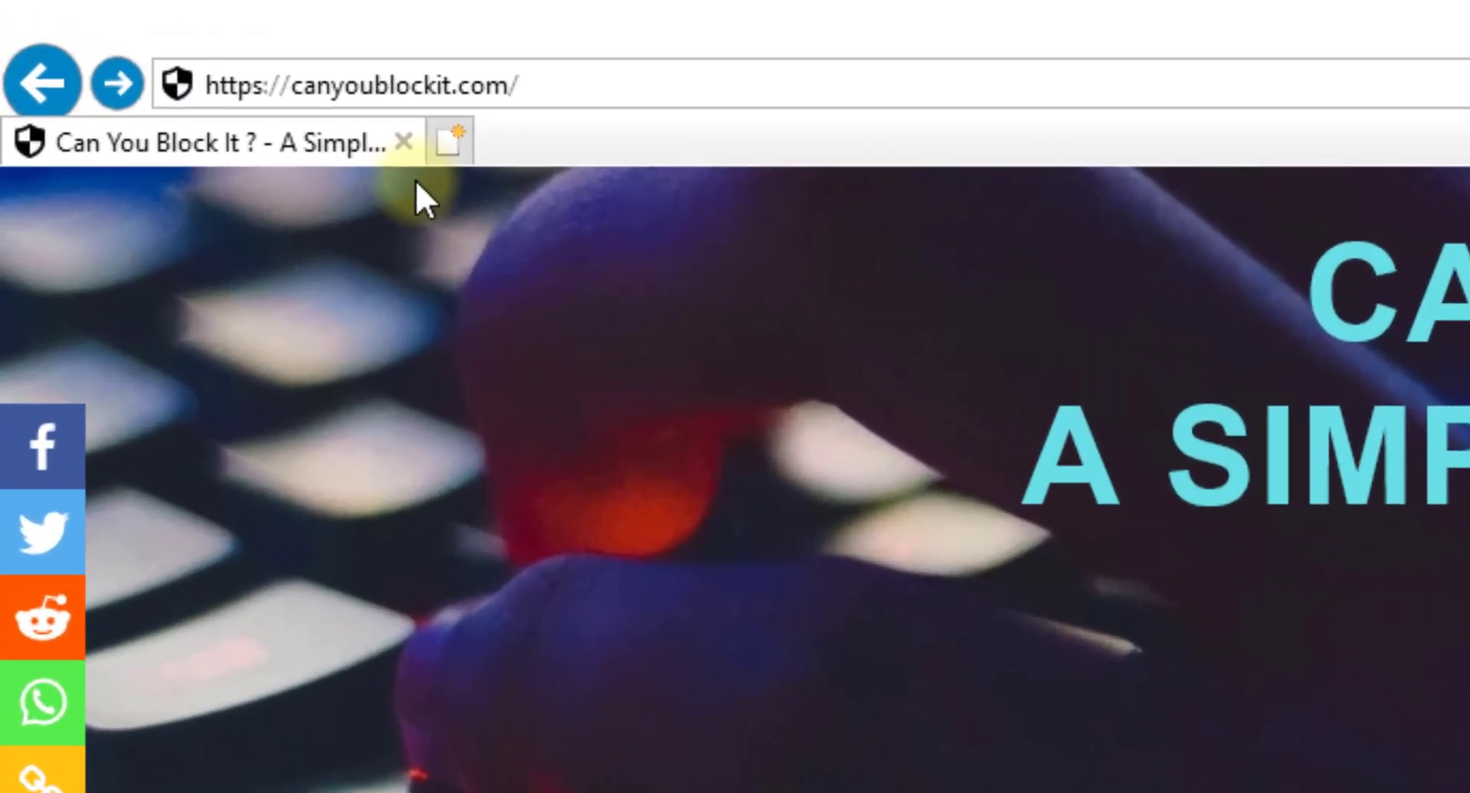
Run canyoublockit.com's eXtreme Adblocker Test and scroll through the ads that still appear
{"action": "left_click", "coordinate": [466, 86]}
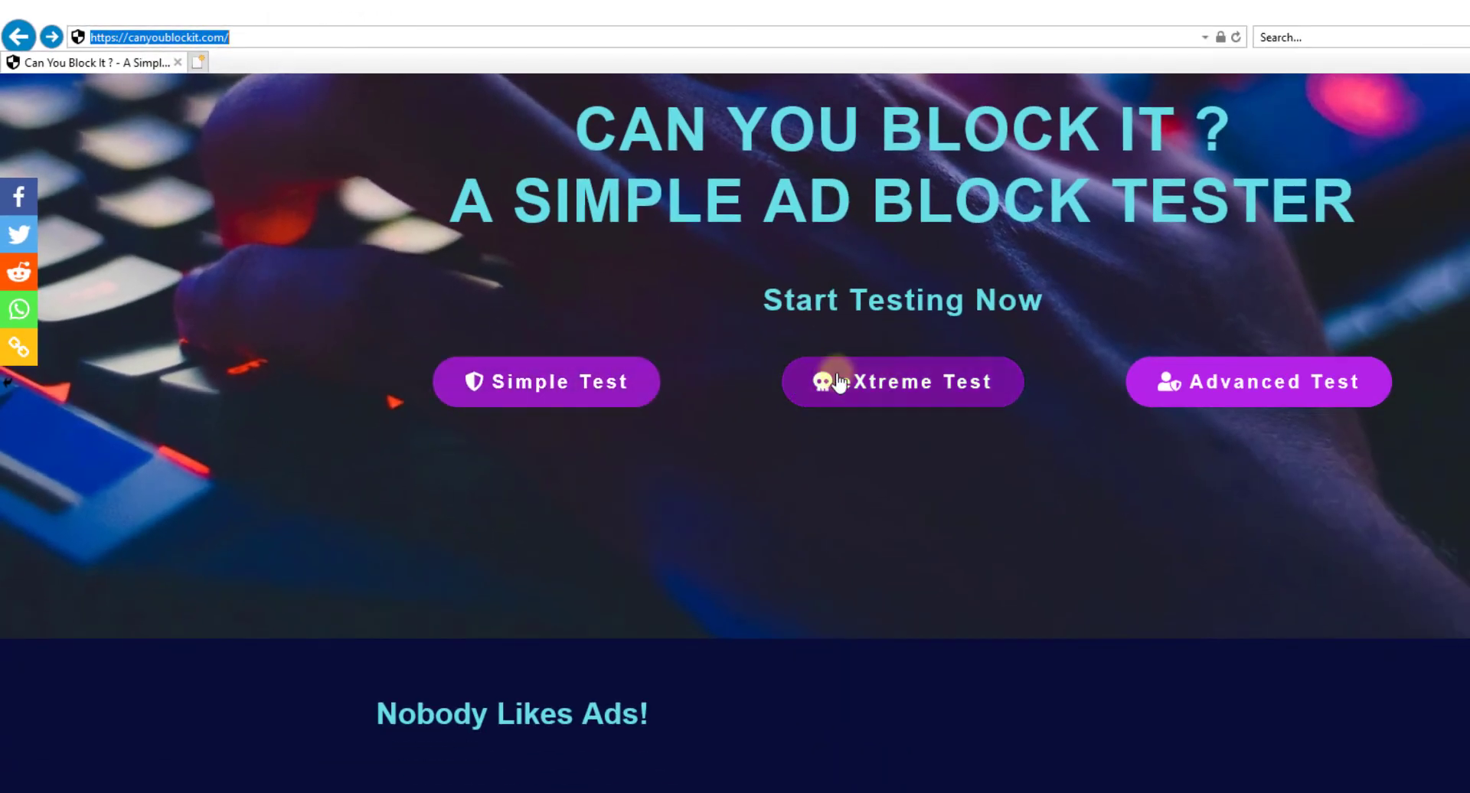
{"action": "left_click", "coordinate": [839, 382]}
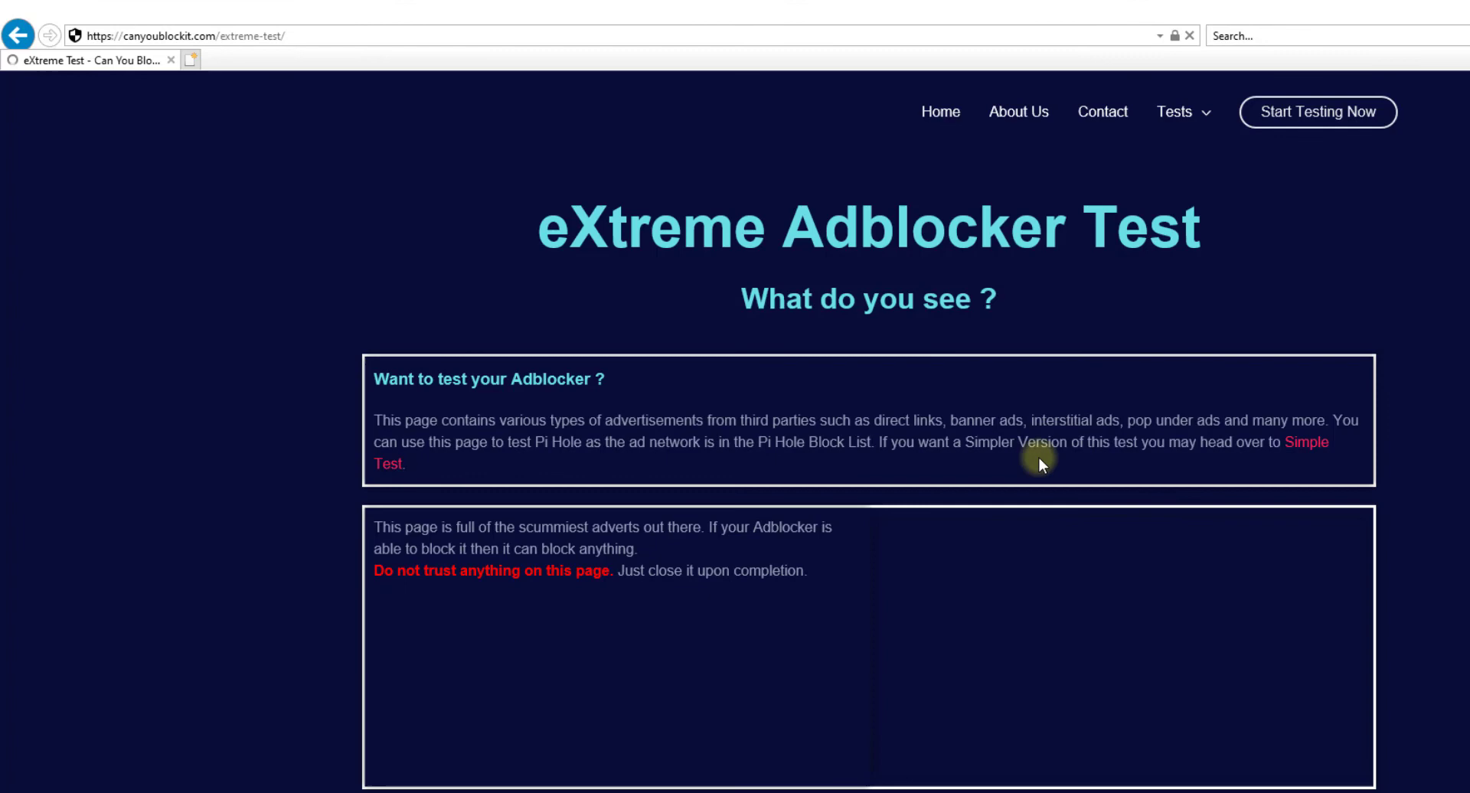
{"action": "scroll", "coordinate": [996, 275], "scroll_direction": "down", "scroll_amount": 3}
{"action": "scroll", "coordinate": [765, 153], "scroll_direction": "up", "scroll_amount": 4}
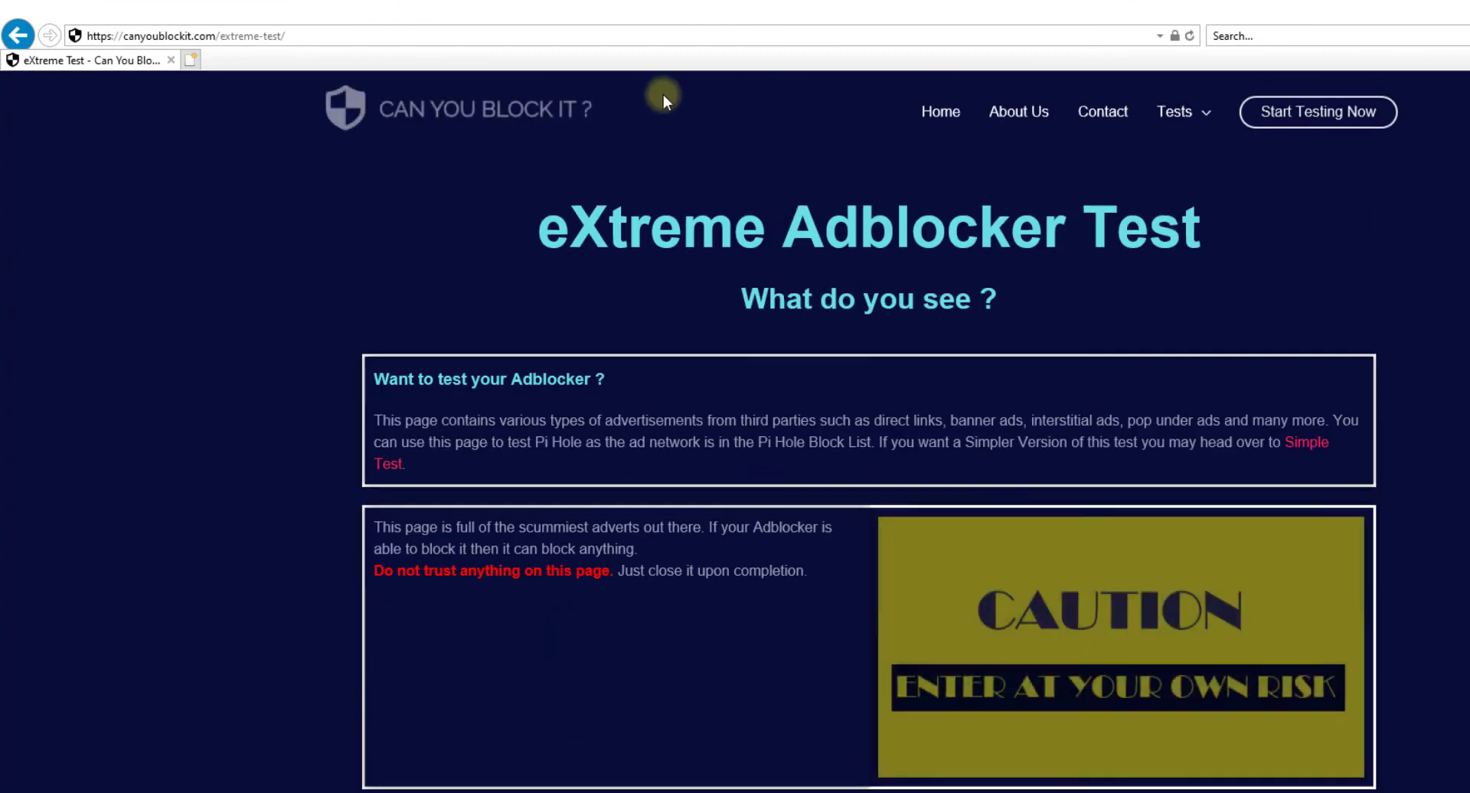
{"action": "scroll", "coordinate": [837, 368], "scroll_direction": "down", "scroll_amount": 8}
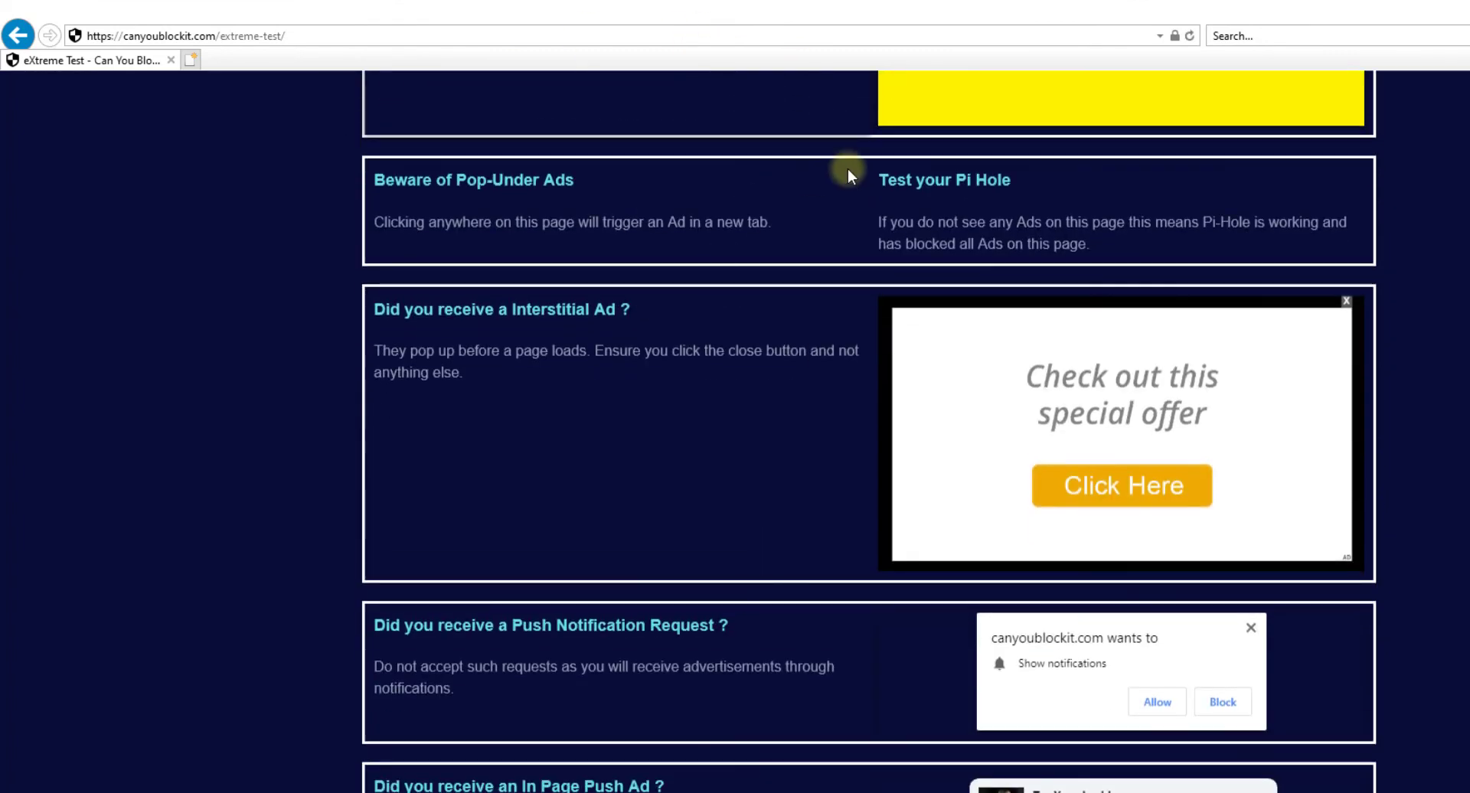
{"action": "scroll", "coordinate": [538, 332], "scroll_direction": "down", "scroll_amount": 11}
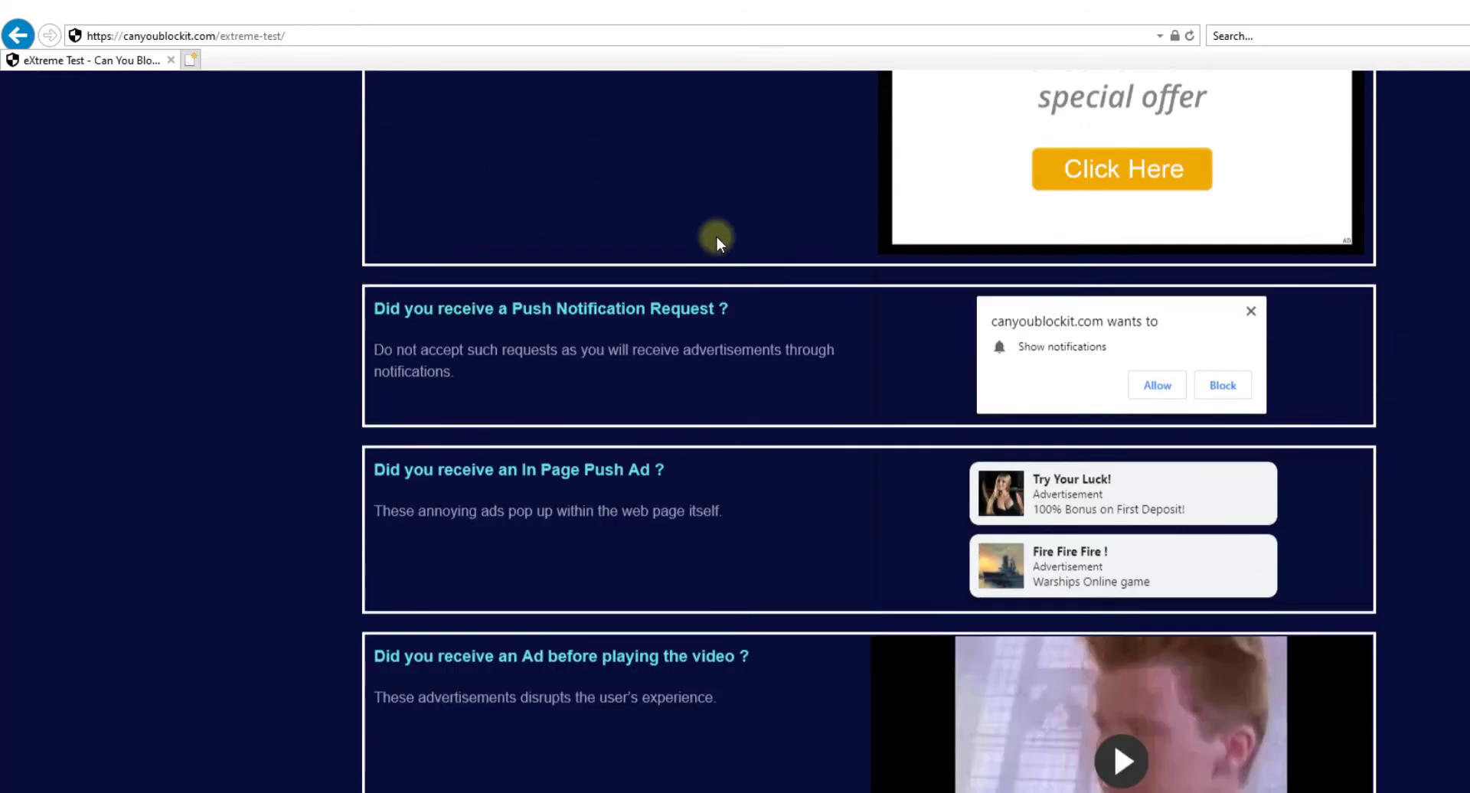